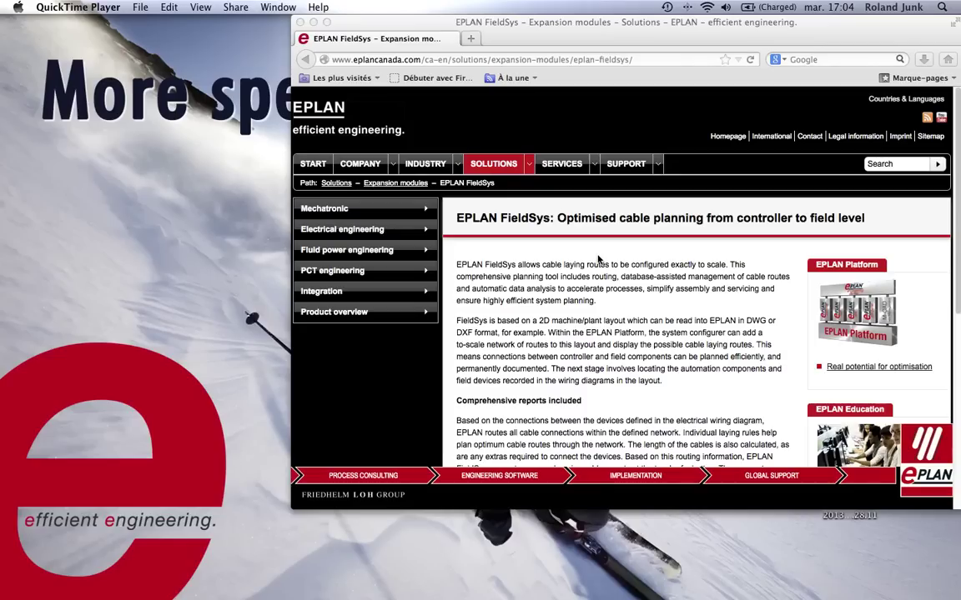
Step: Switch from Firefox to the Windows 8 virtual machine running EPLAN Electric P8
key("super+Tab")
key("super+Tab")
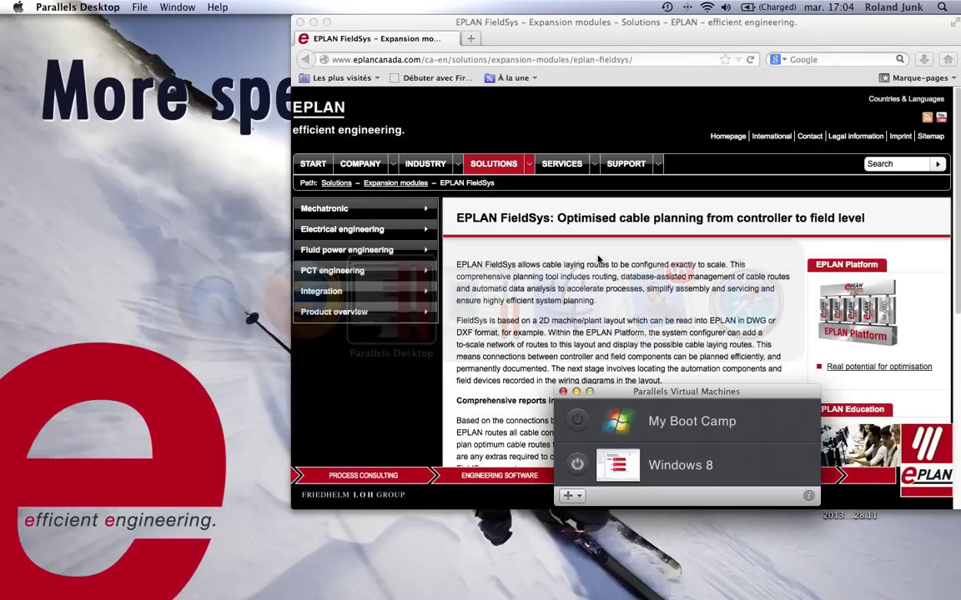
double_click(636, 468)
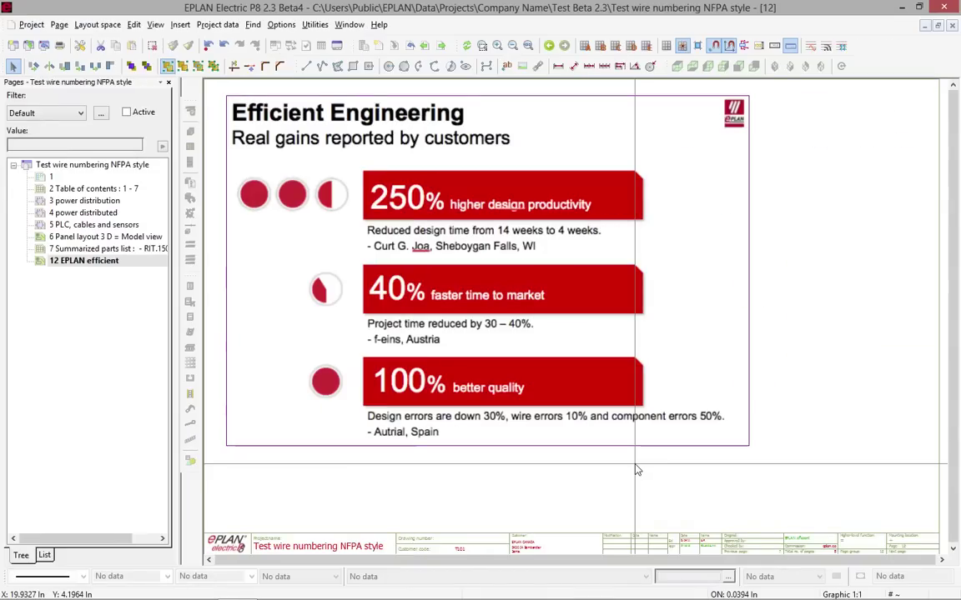
Step: Go to page 5 'PLC, cables and sensors' and zoom in on its upper-left sensor circuits
left_click(106, 201)
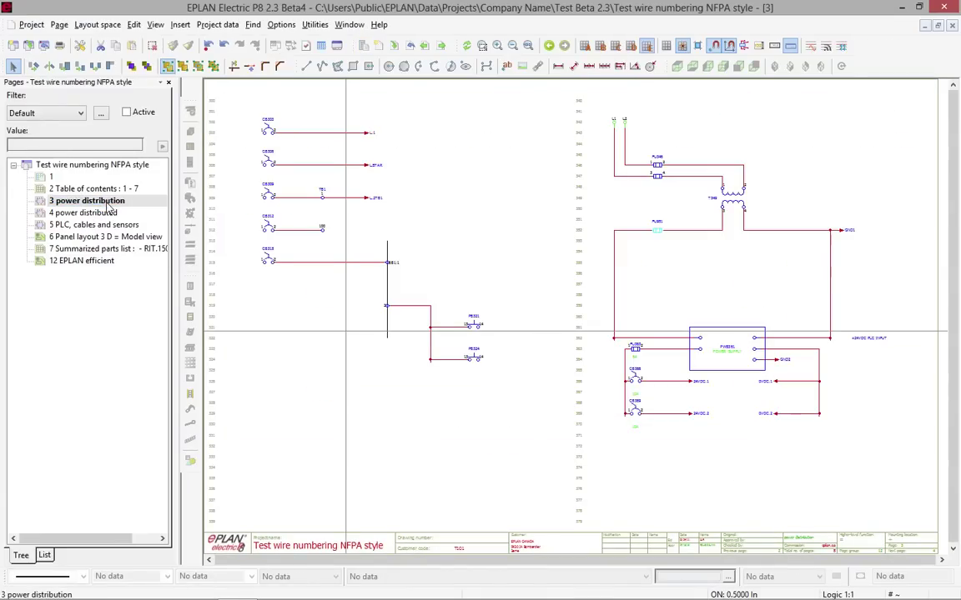
left_click(99, 224)
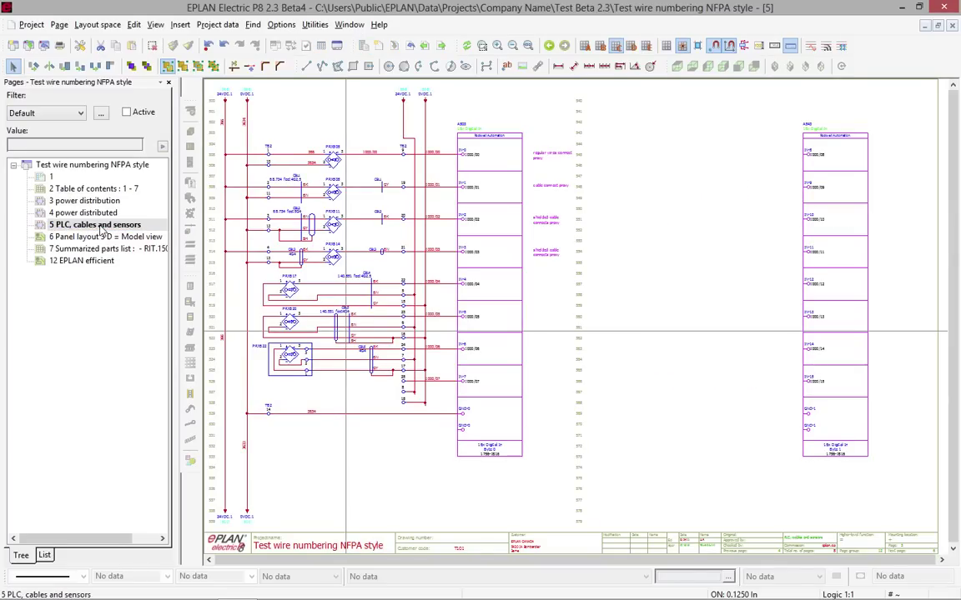
key("z")
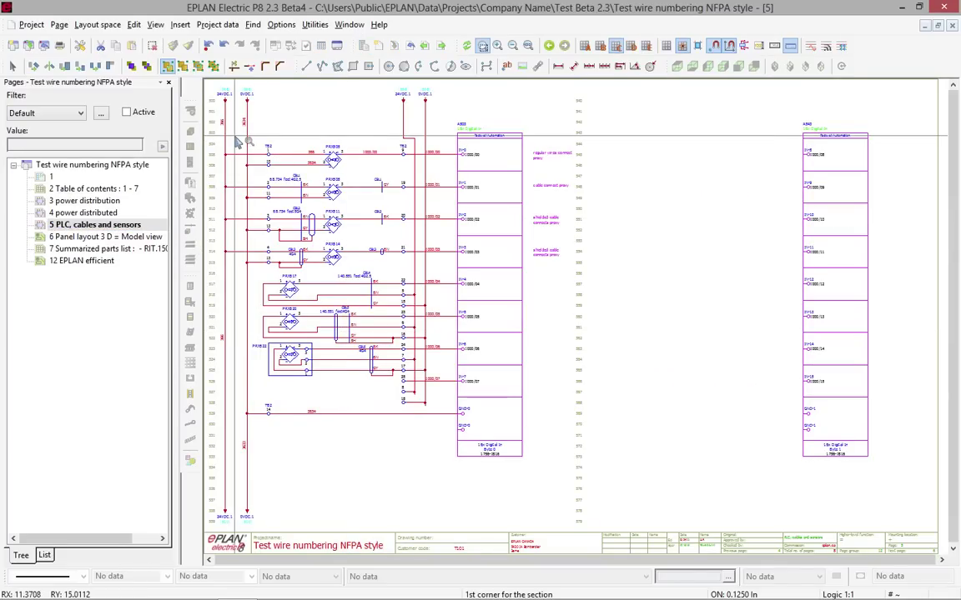
left_click(236, 142)
left_click(425, 324)
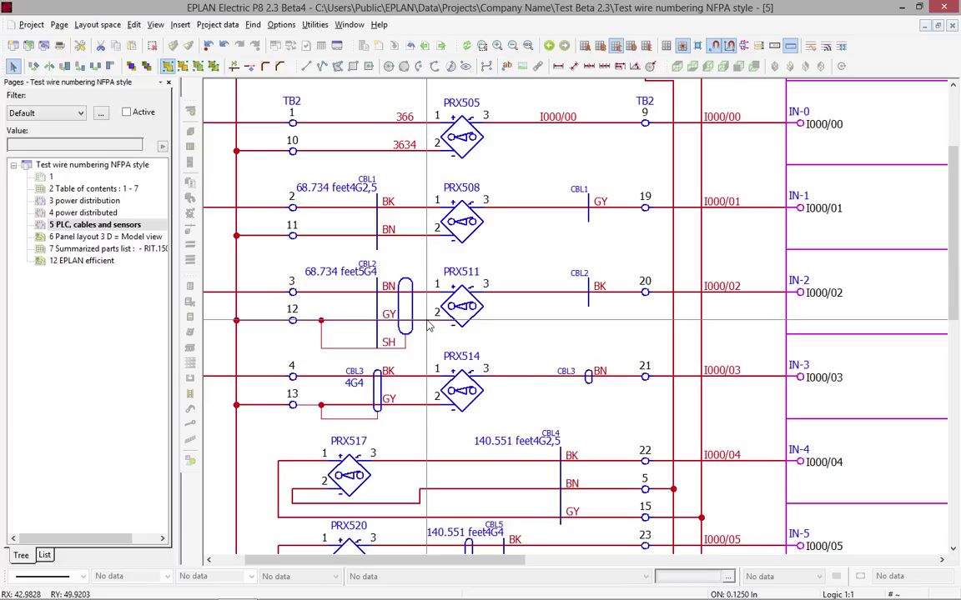
Step: Delete the 68.734 feet Length value in cable CBL1's properties and confirm
left_click(335, 190)
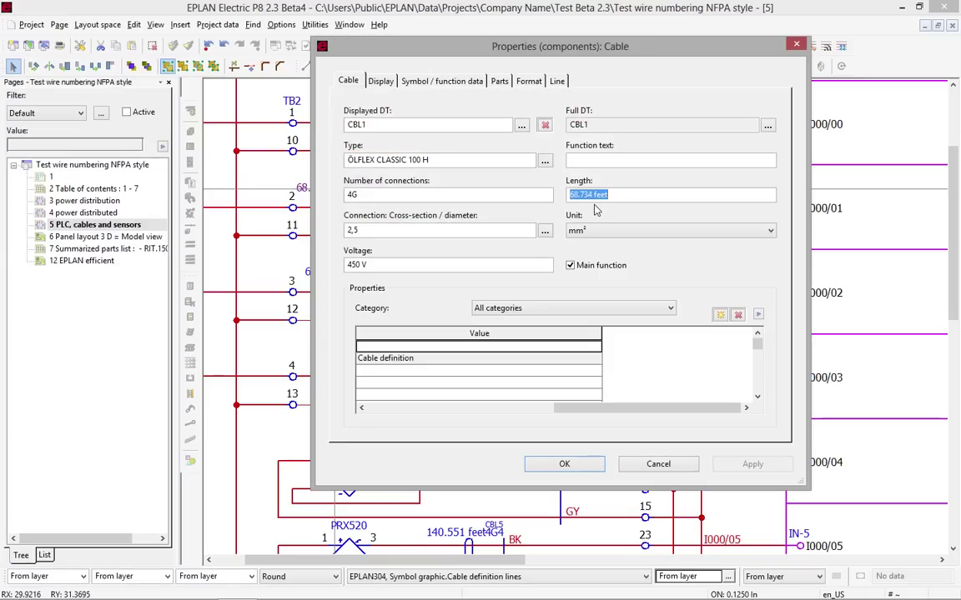
key("Delete")
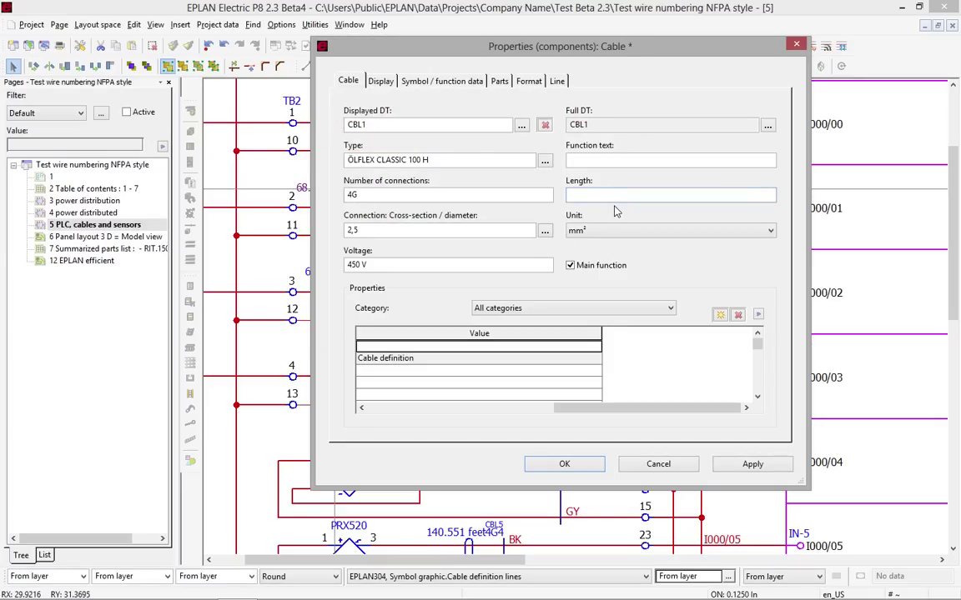
left_click(583, 464)
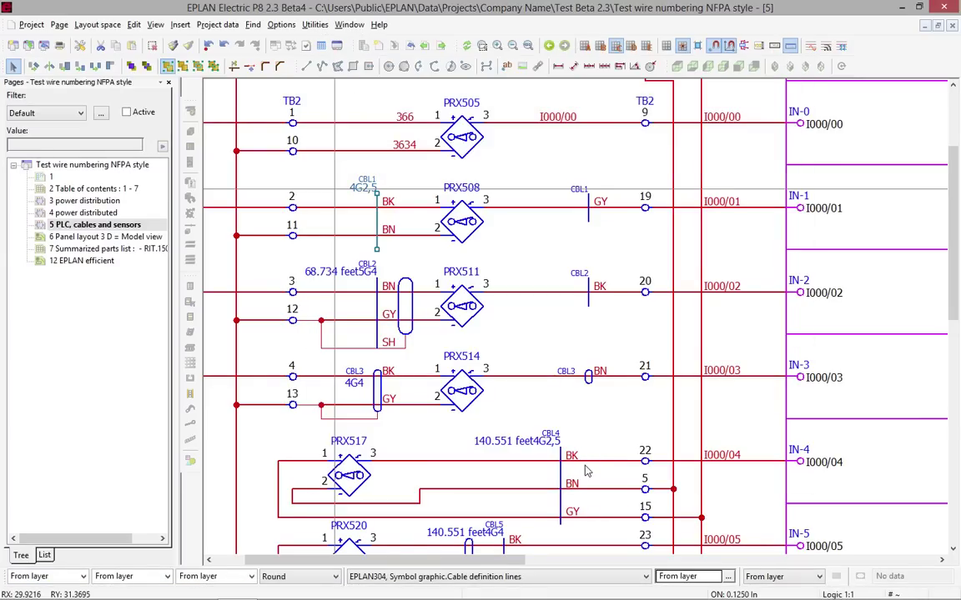
left_click(320, 187)
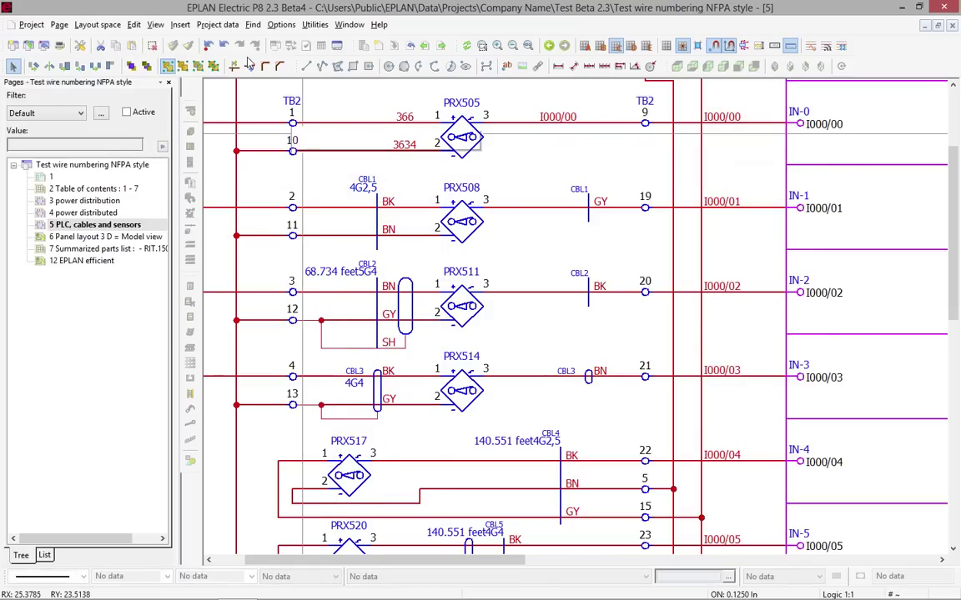
Step: Open the Terminal strips navigator and expand TB1 and TB2 to list their terminals
left_click(218, 24)
left_click(238, 85)
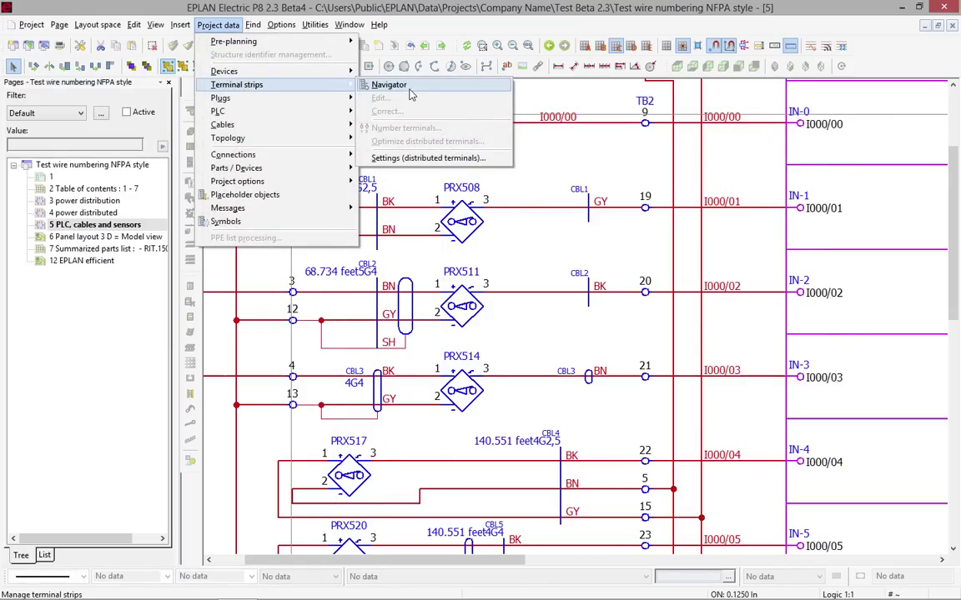
left_click(406, 85)
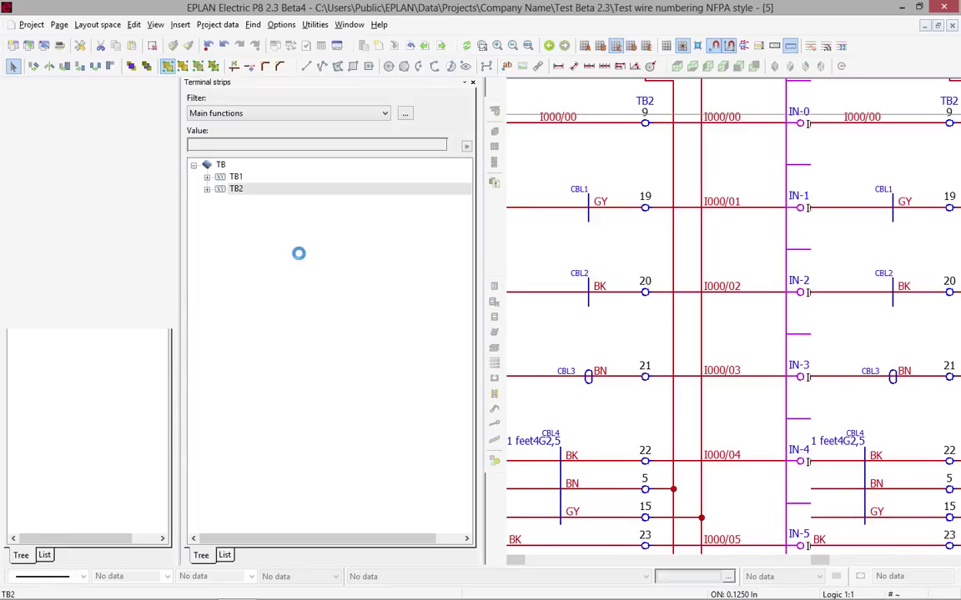
left_click(208, 184)
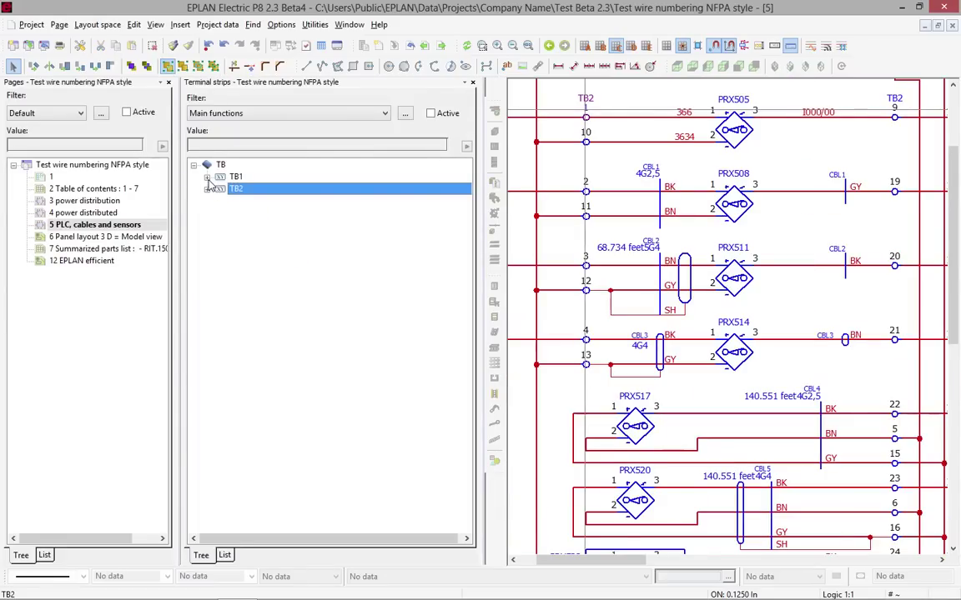
left_click(207, 178)
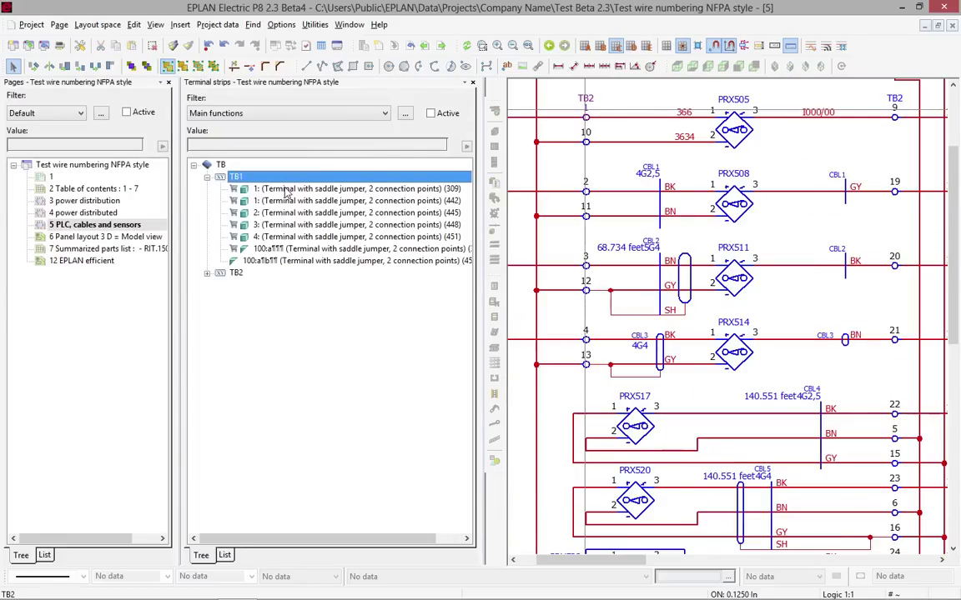
left_click(208, 273)
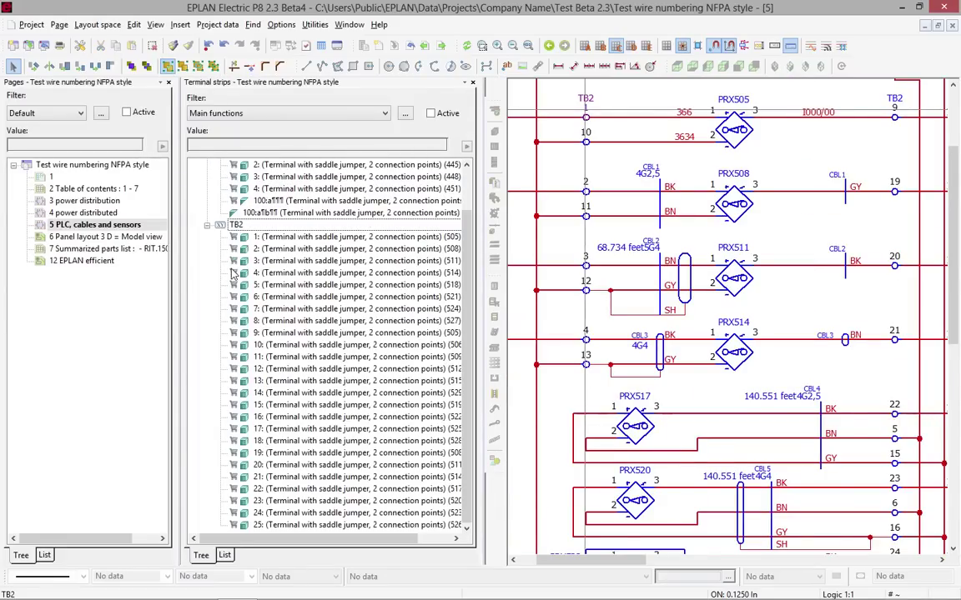
scroll(234, 216, "up", 2)
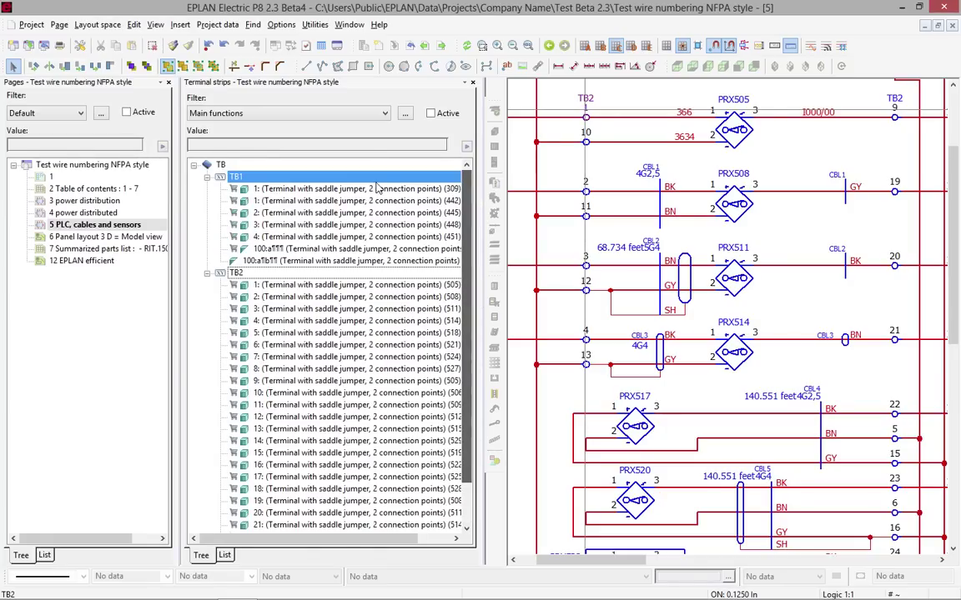
Step: Run Terminal strips Correct with missing definitions added across the entire project, then close the navigator
left_click(221, 25)
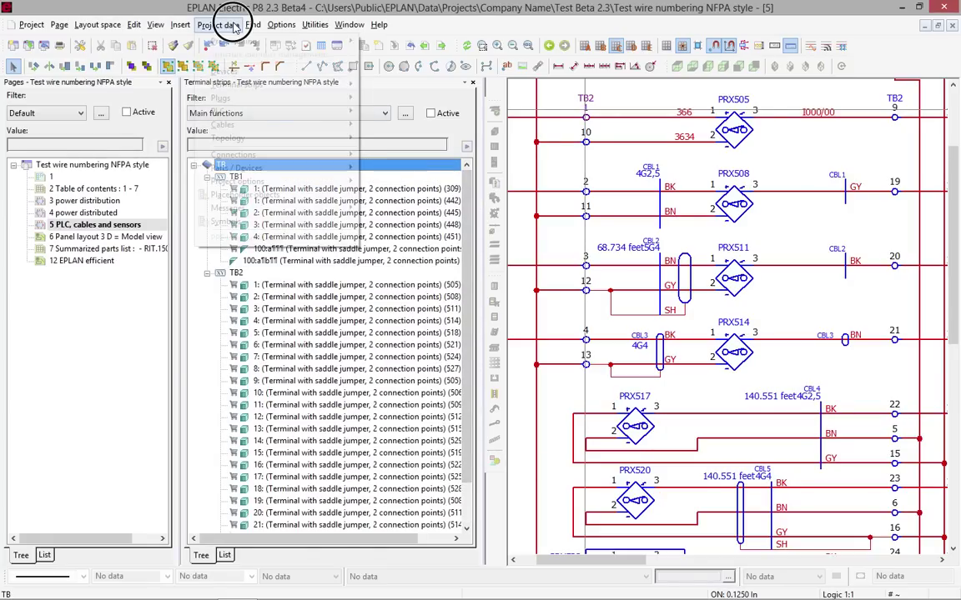
mouse_move(241, 87)
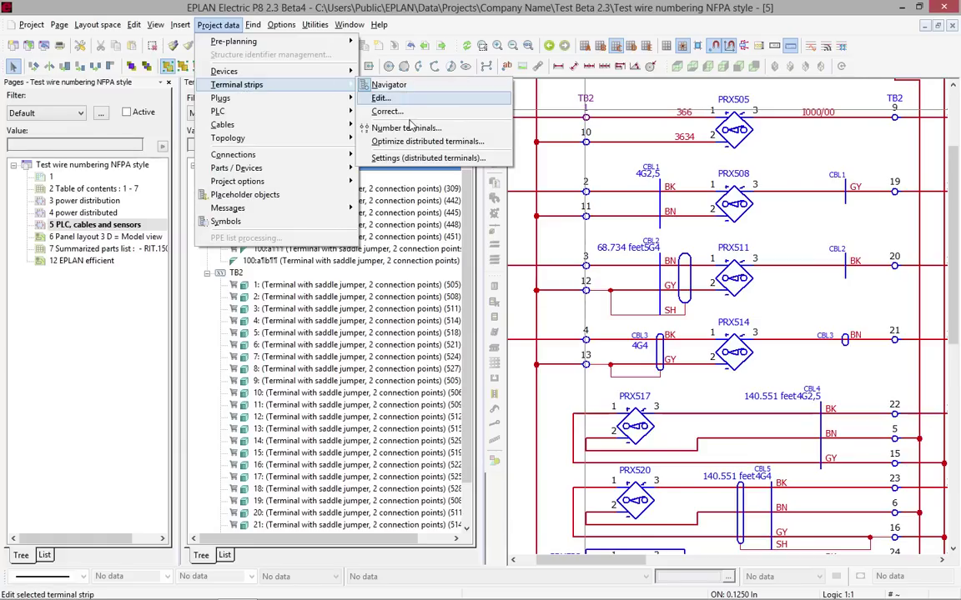
left_click(409, 118)
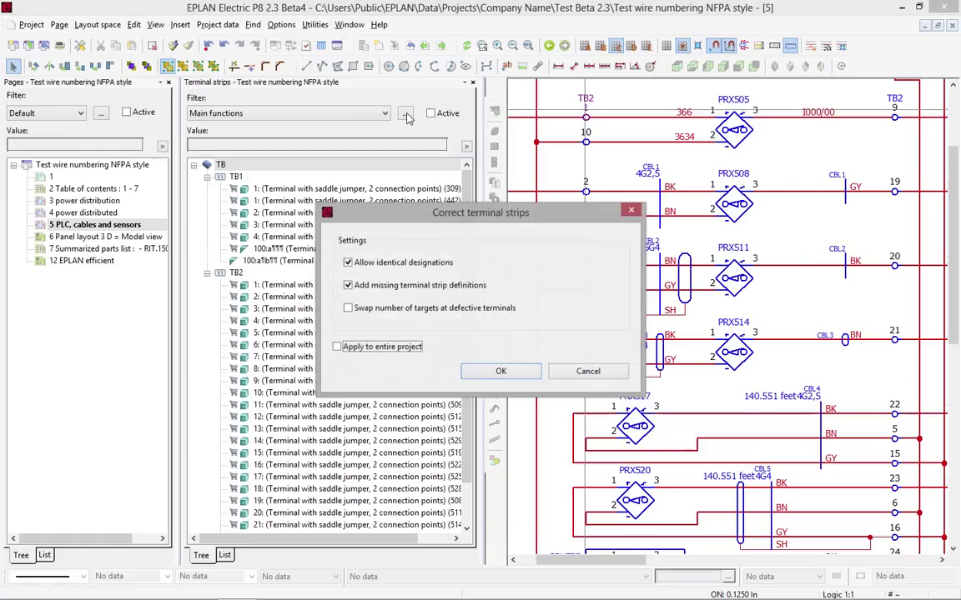
double_click(390, 286)
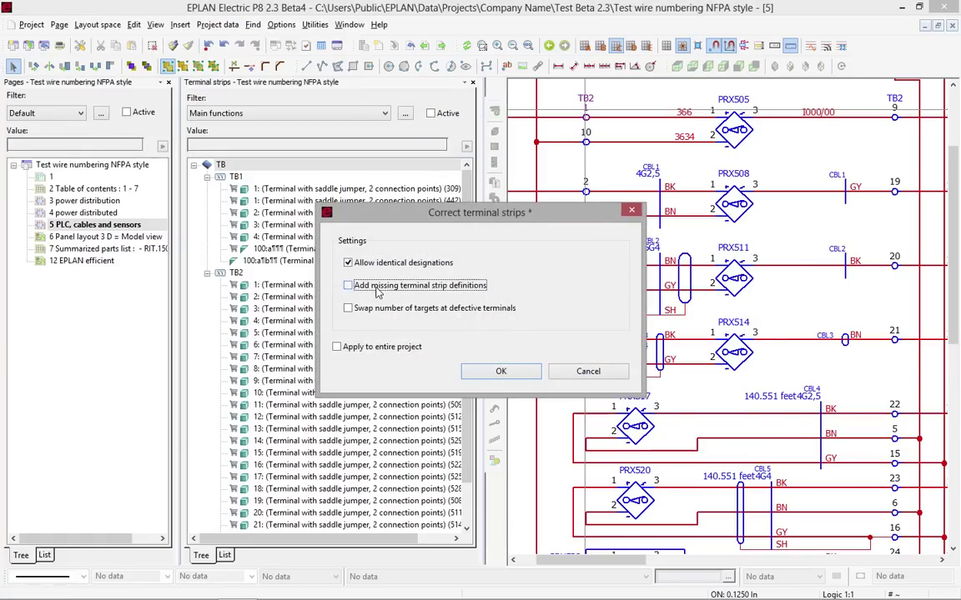
left_click(355, 347)
left_click(490, 372)
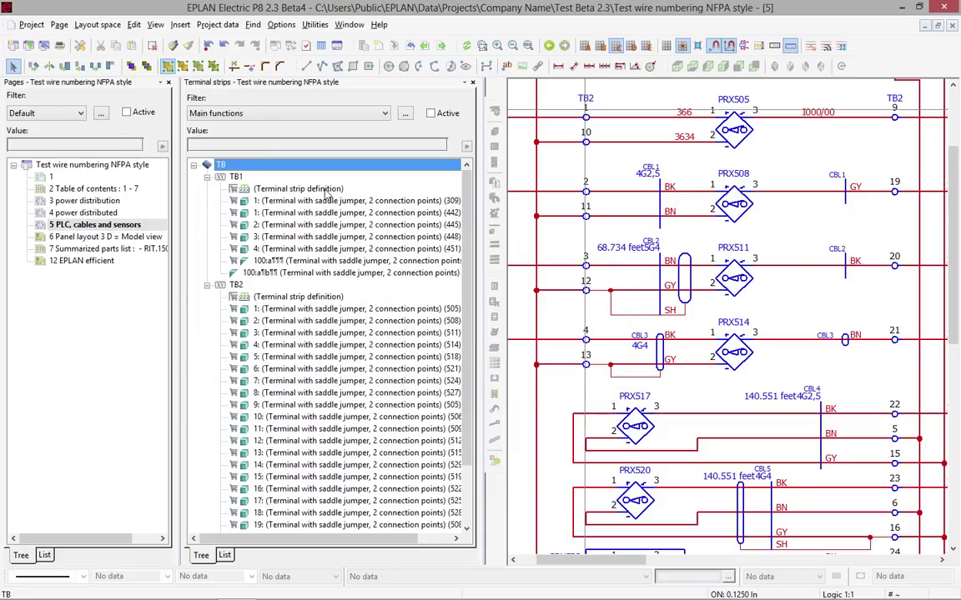
left_click(337, 190)
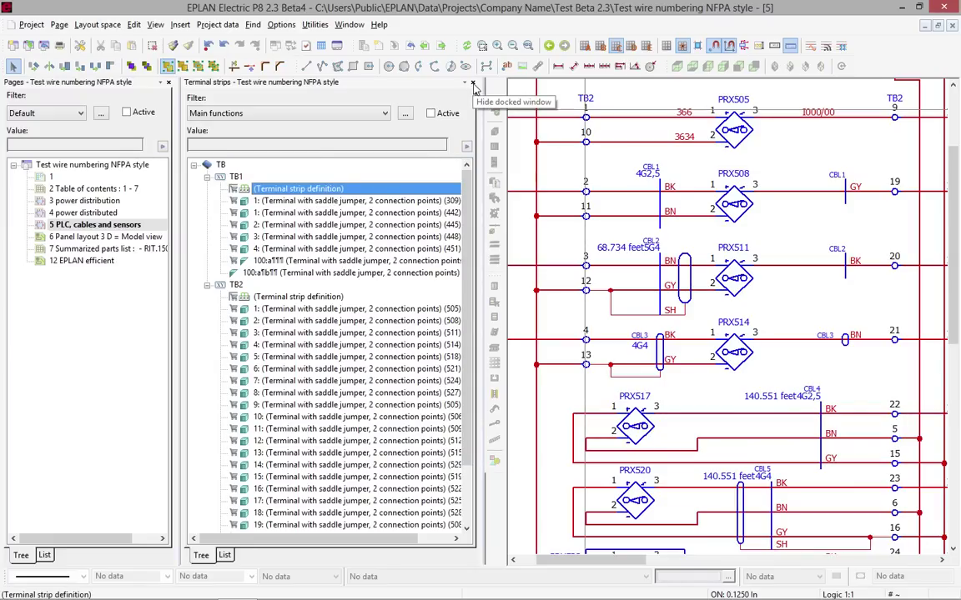
left_click(473, 86)
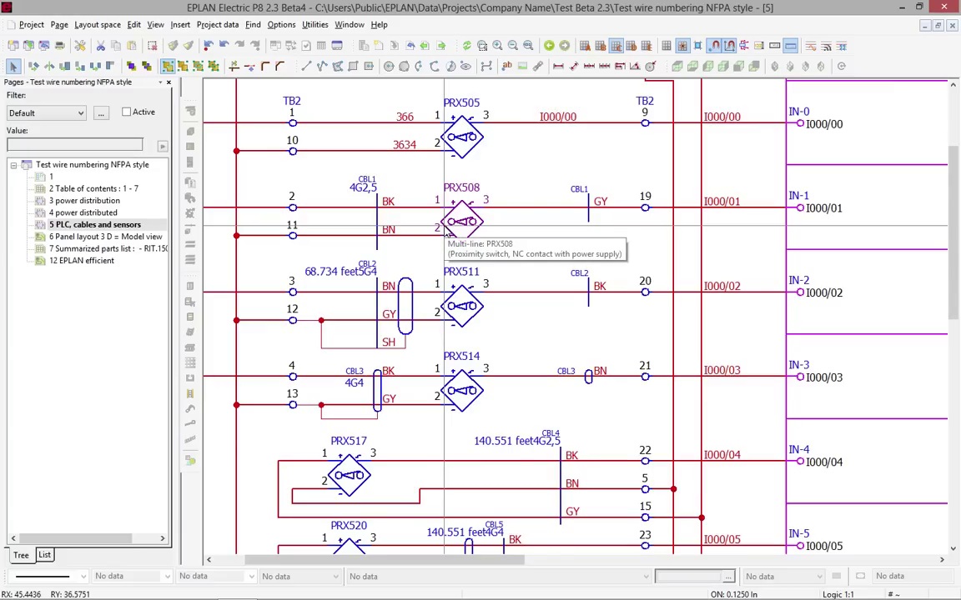
Step: Add a new page 8 of type Topology described 'Field System, Field layout'
right_click(72, 298)
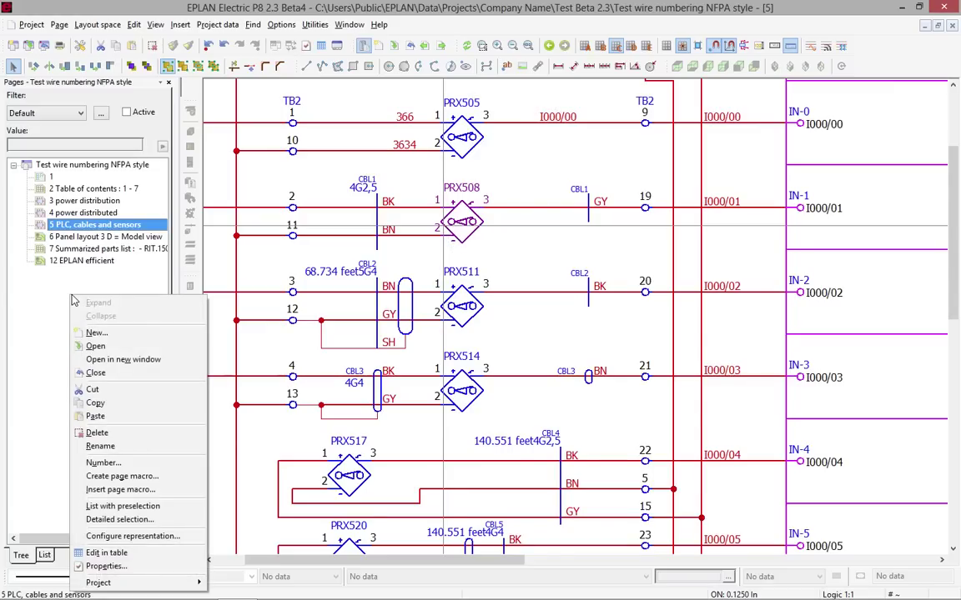
left_click(113, 334)
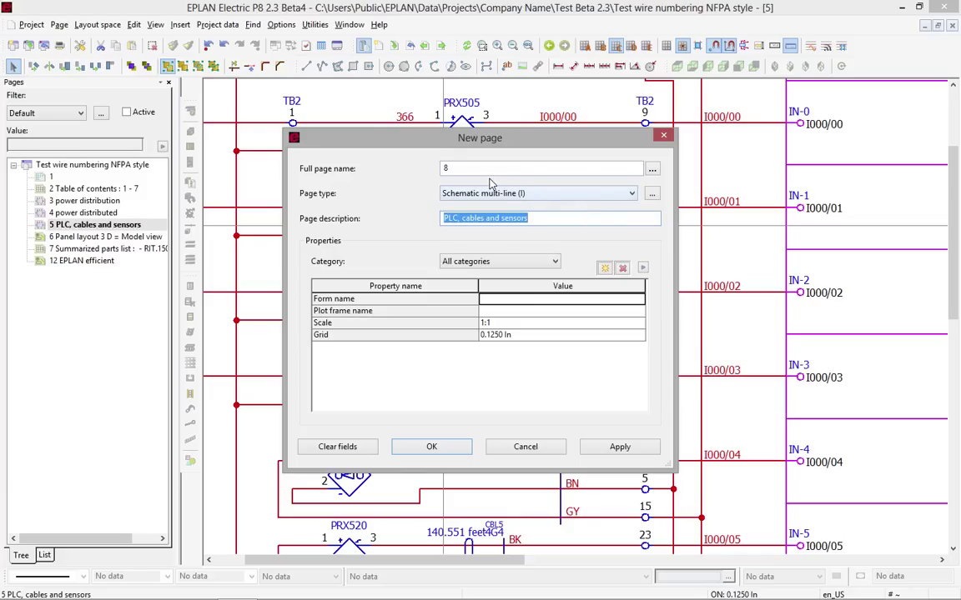
left_click(450, 189)
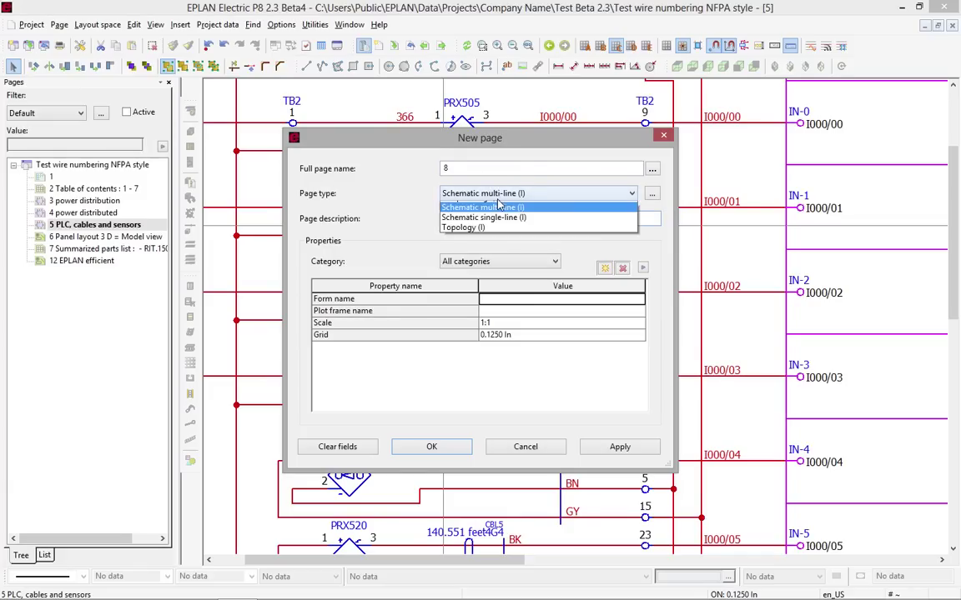
left_click(485, 310)
left_click(540, 214)
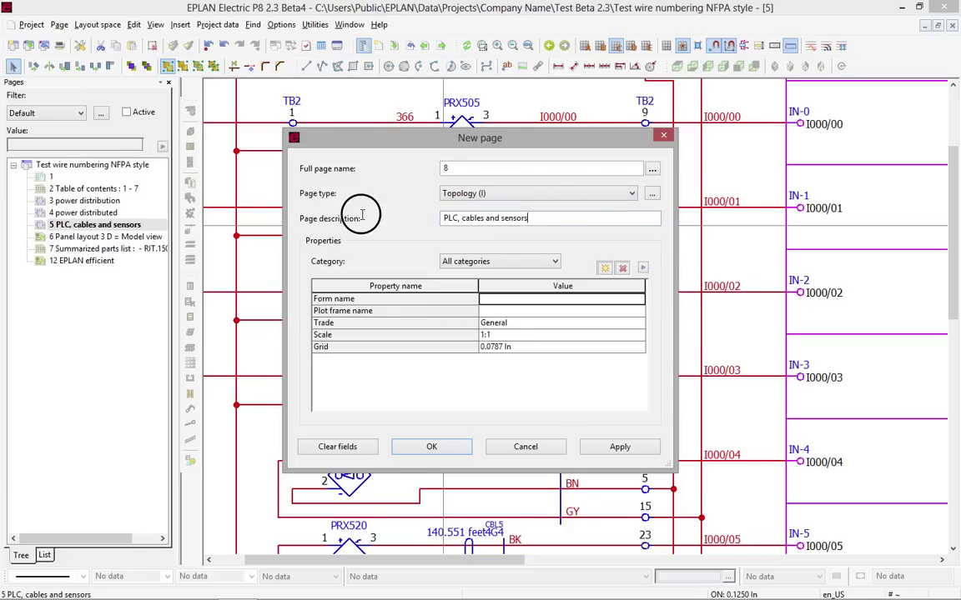
key("ctrl+a")
type("F")
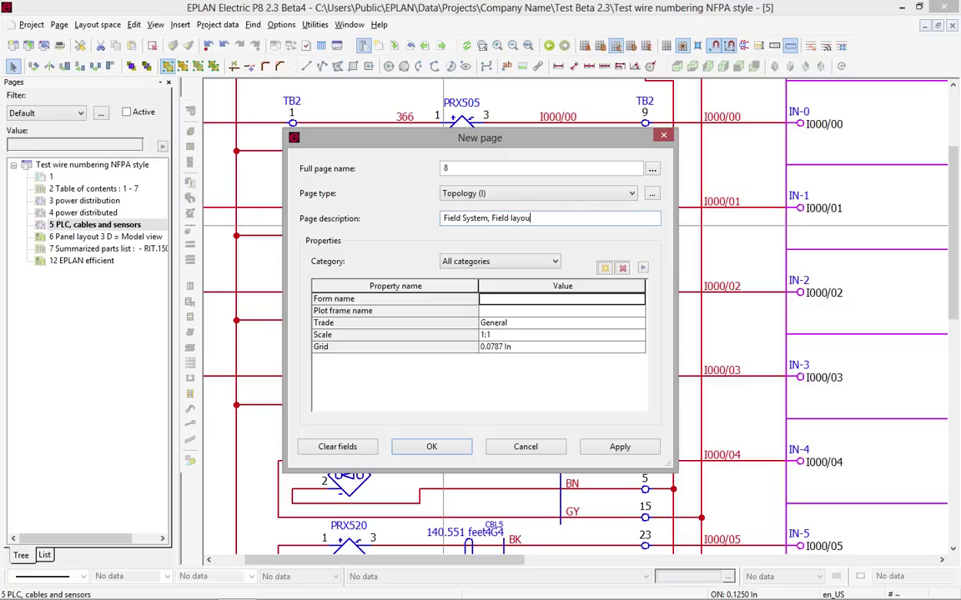
key("Return")
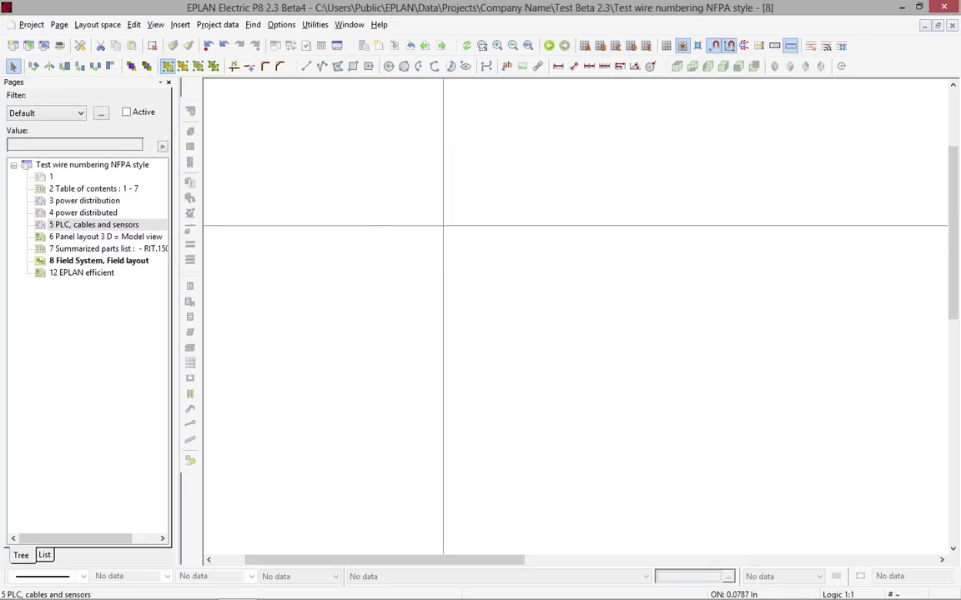
Step: Assign plot frame FN1_030_en_US to page 8 in its page properties
left_click(481, 45)
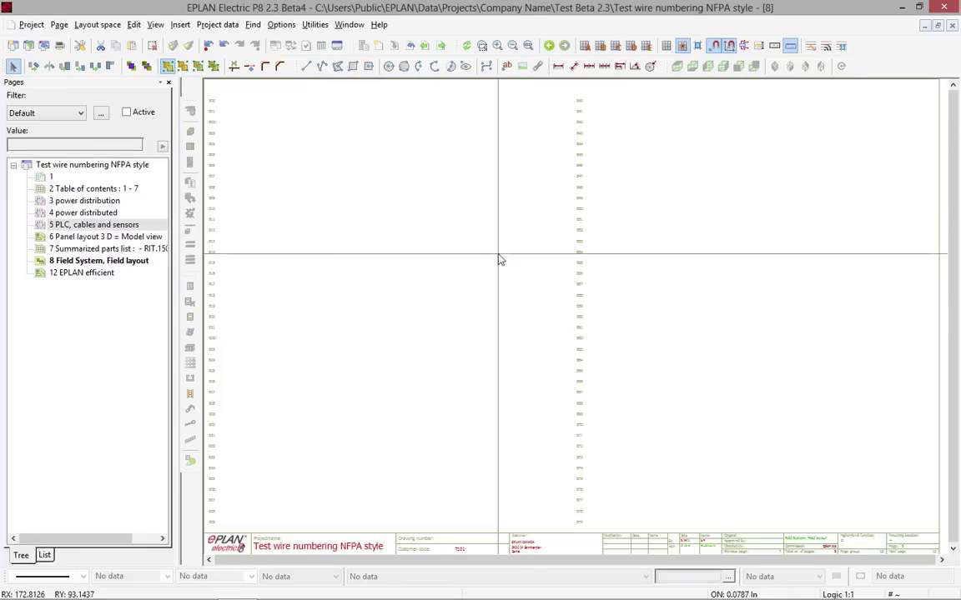
double_click(630, 548)
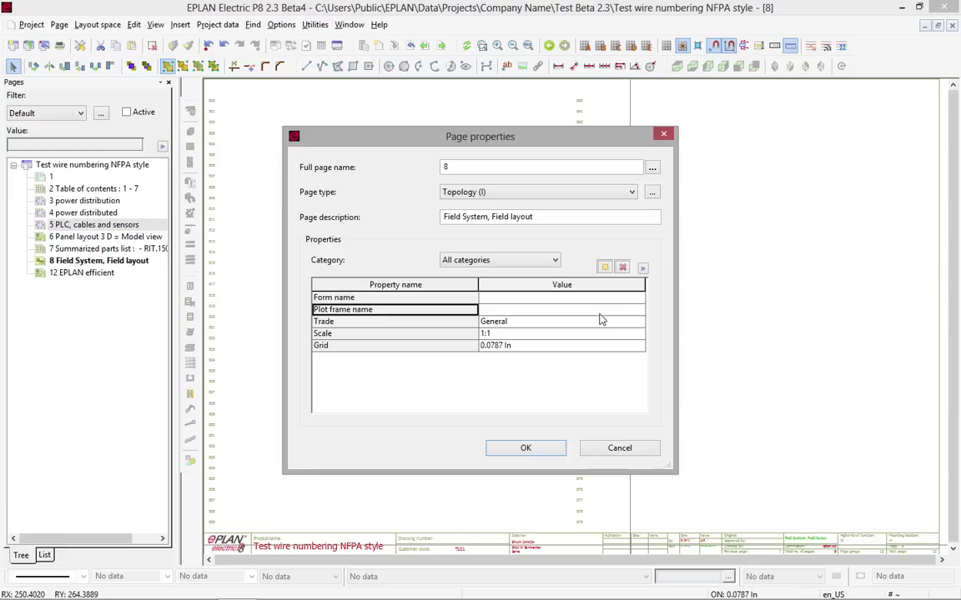
left_click(639, 311)
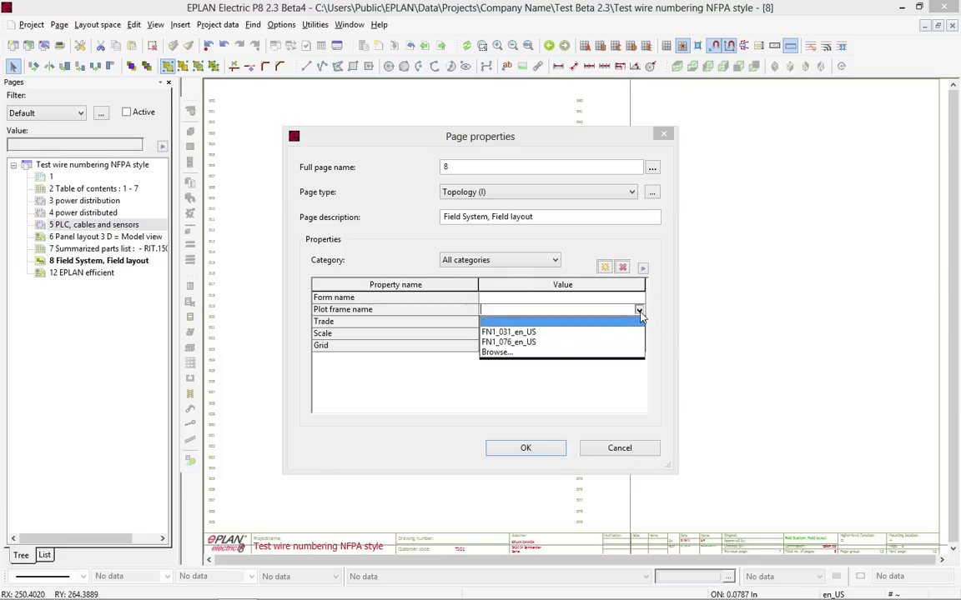
left_click(516, 351)
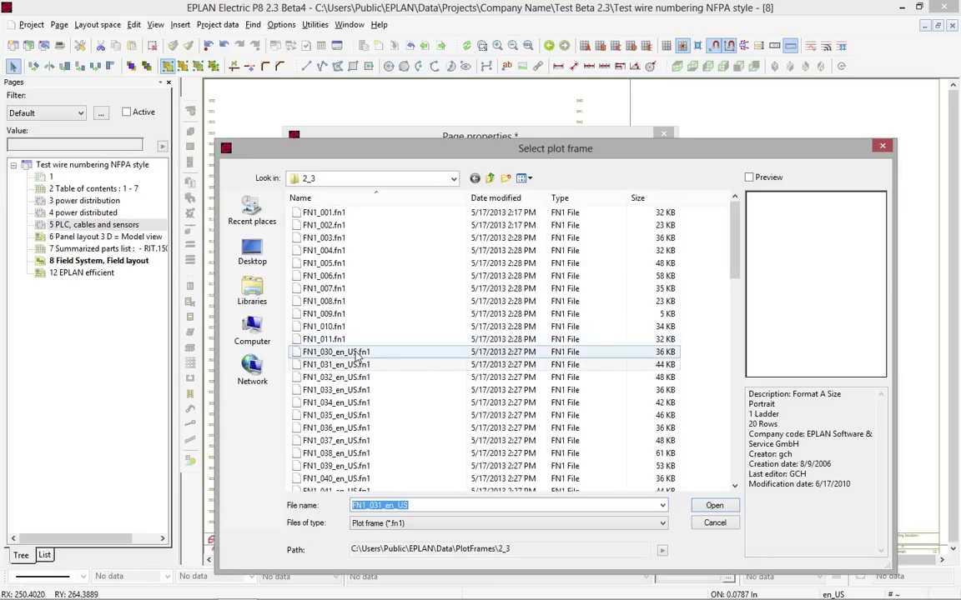
left_click(357, 353)
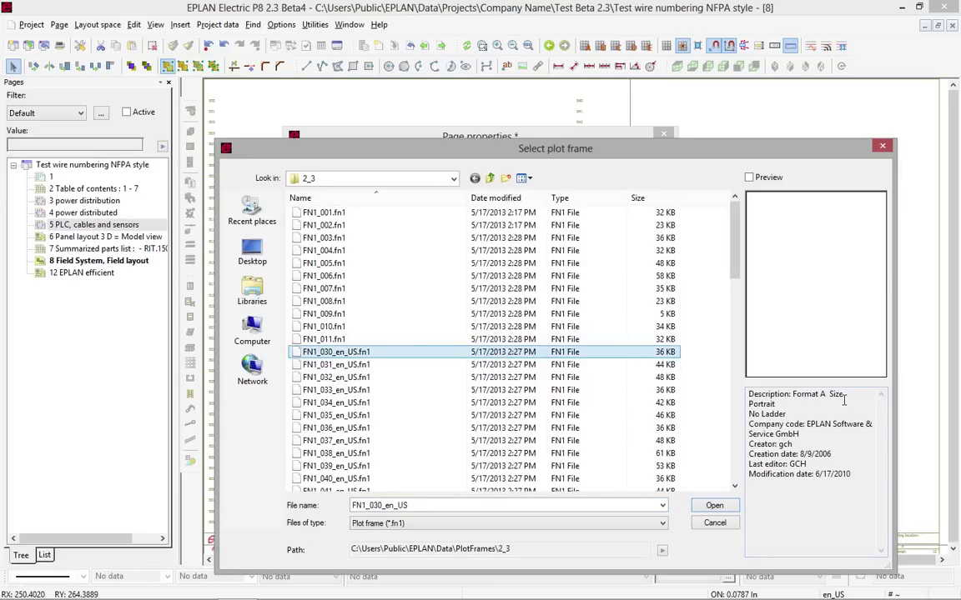
left_click(714, 506)
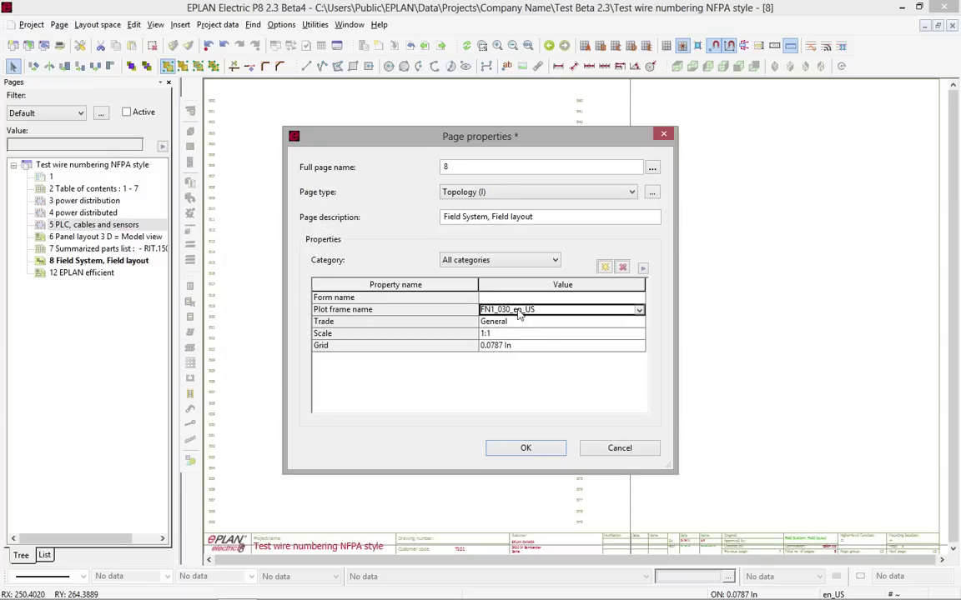
Step: Set the page scale to 1:100 and confirm the page properties
left_click(534, 334)
left_click(536, 334)
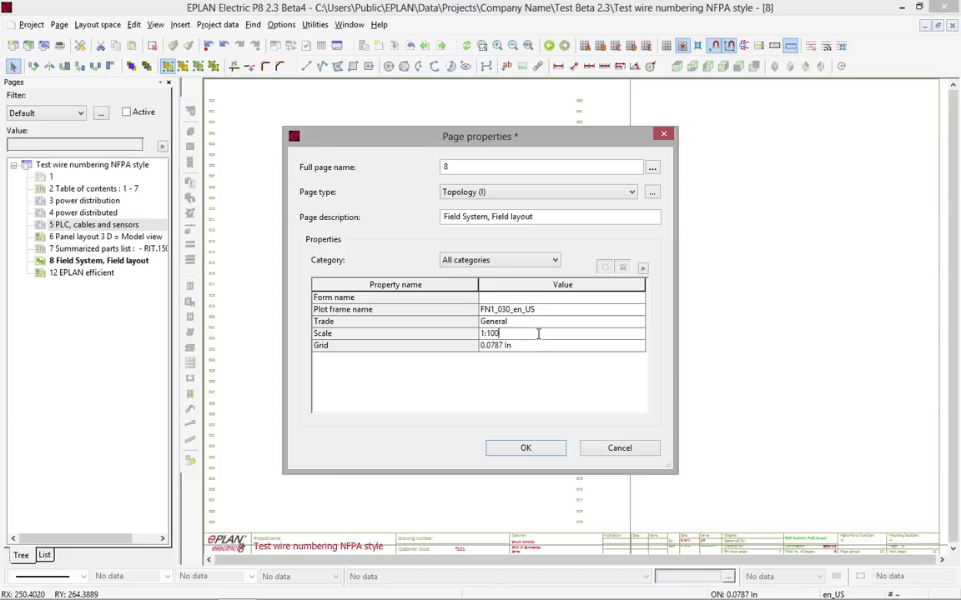
left_click(539, 448)
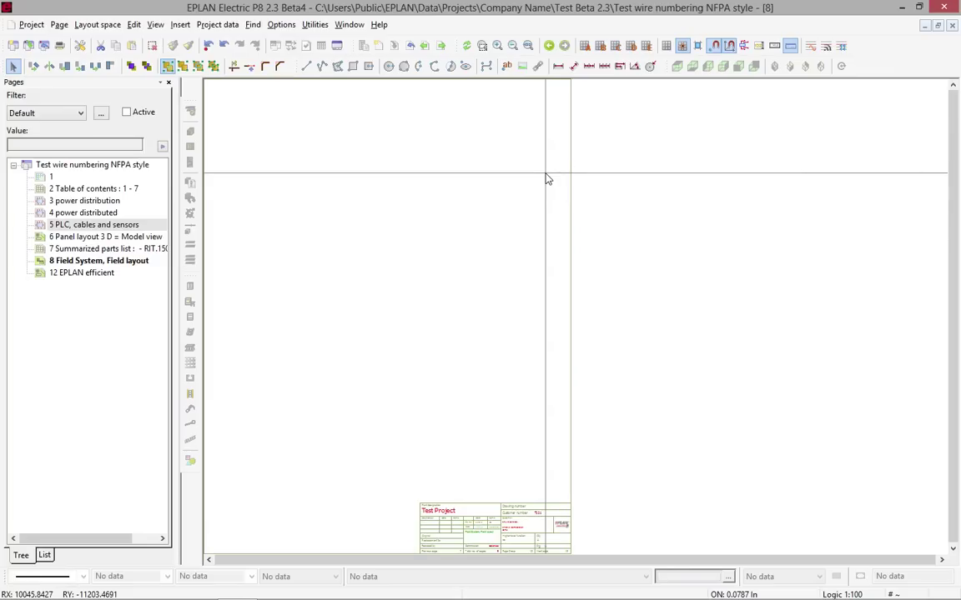
Step: Insert the Topology_Overview_Plant.ema window macro and zoom out to place it on the page
key("m")
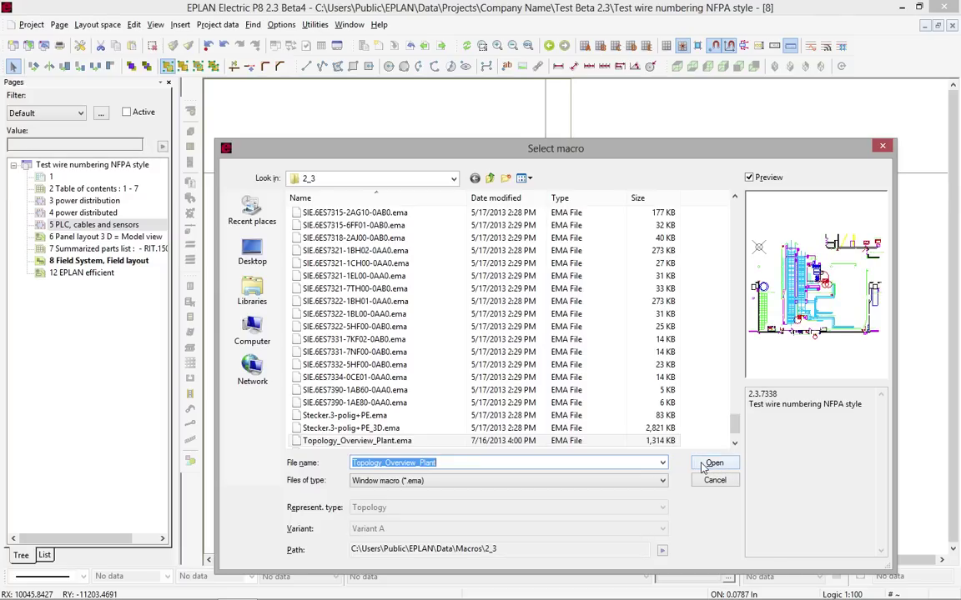
left_click(708, 464)
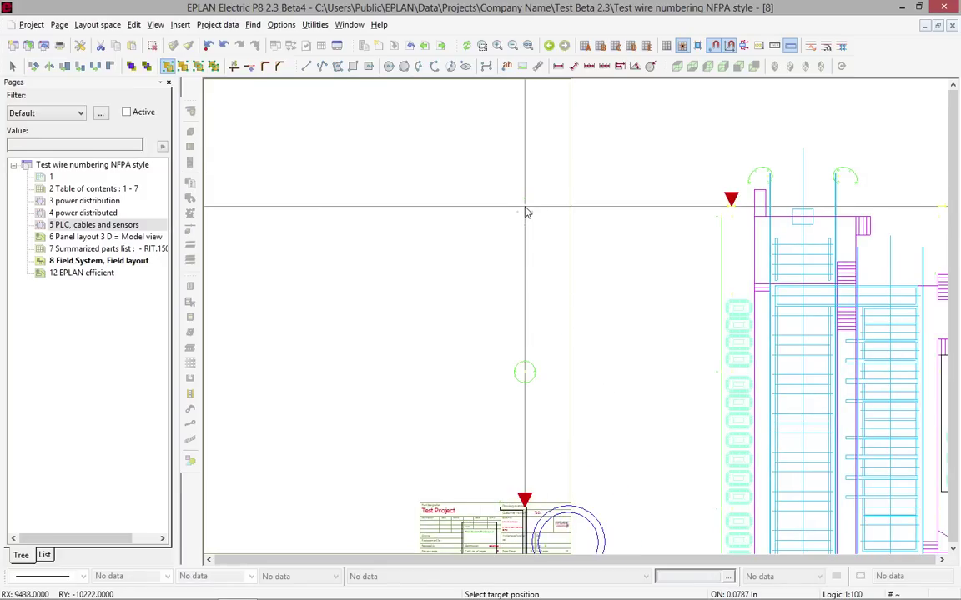
scroll(525, 212, "down", 1)
scroll(526, 212, "down", 2)
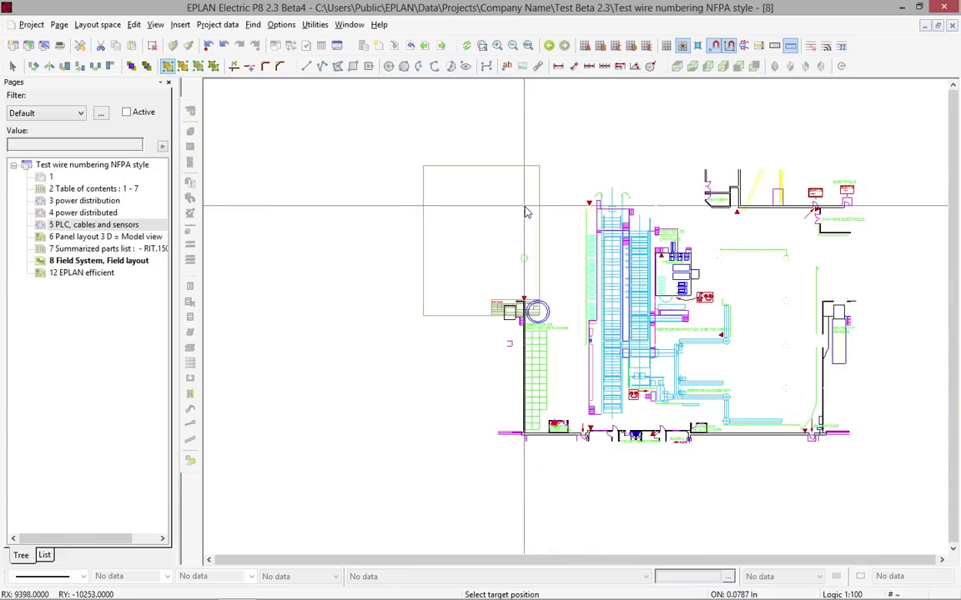
scroll(525, 212, "down", 2)
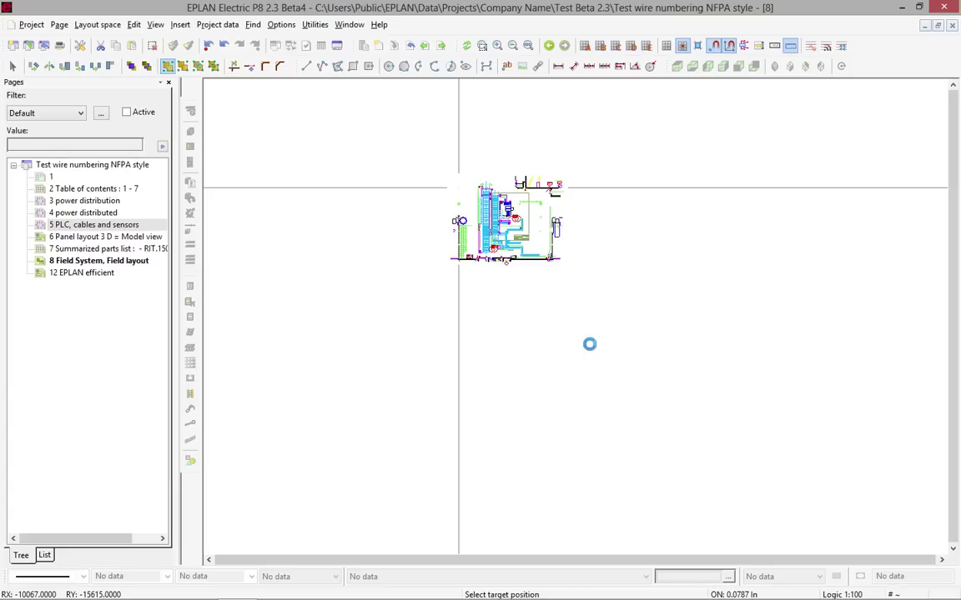
Step: End macro placement, review Layer management settings, then zoom in on the mezzanine and barrel repair area
key("Escape")
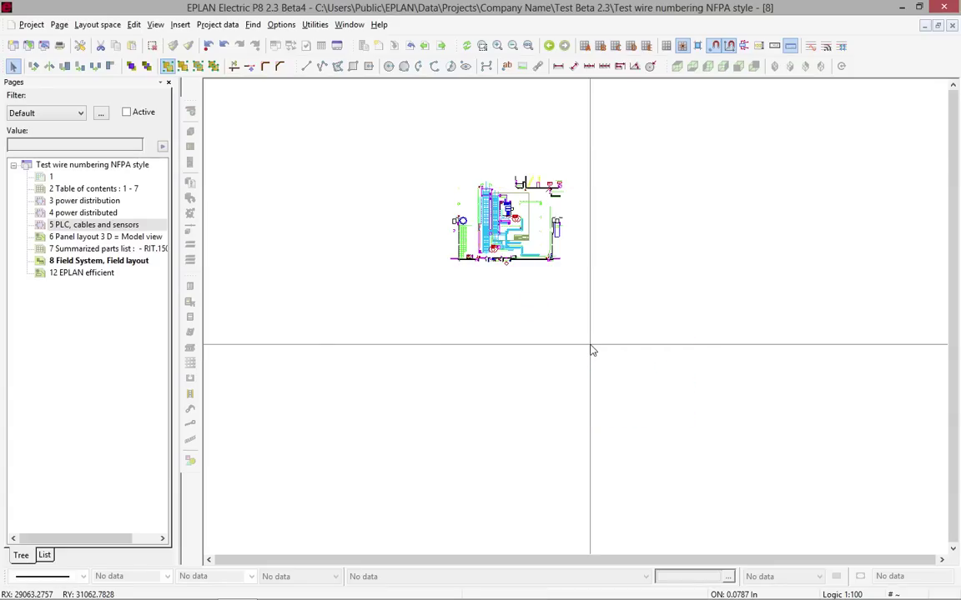
left_click(282, 24)
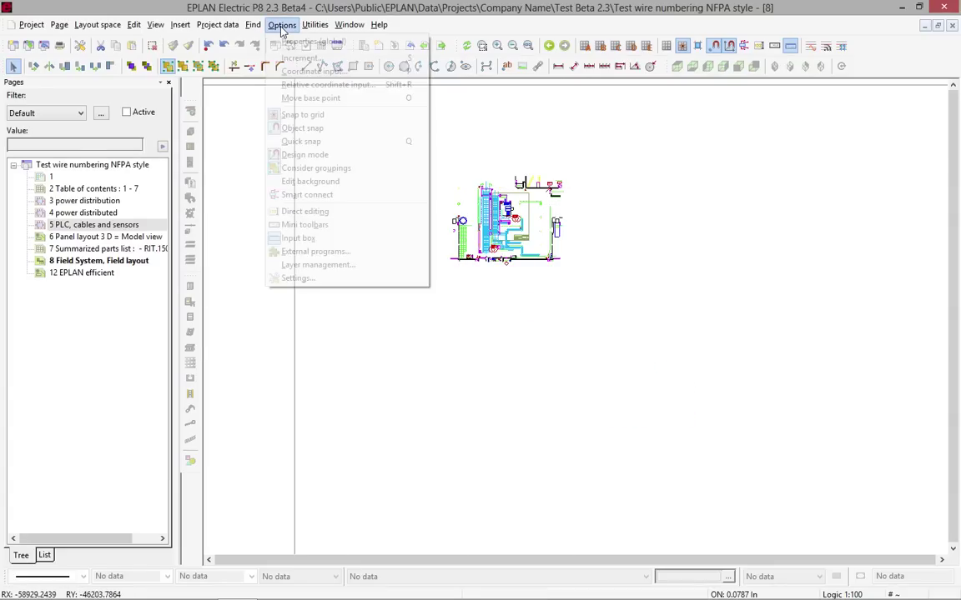
left_click(320, 266)
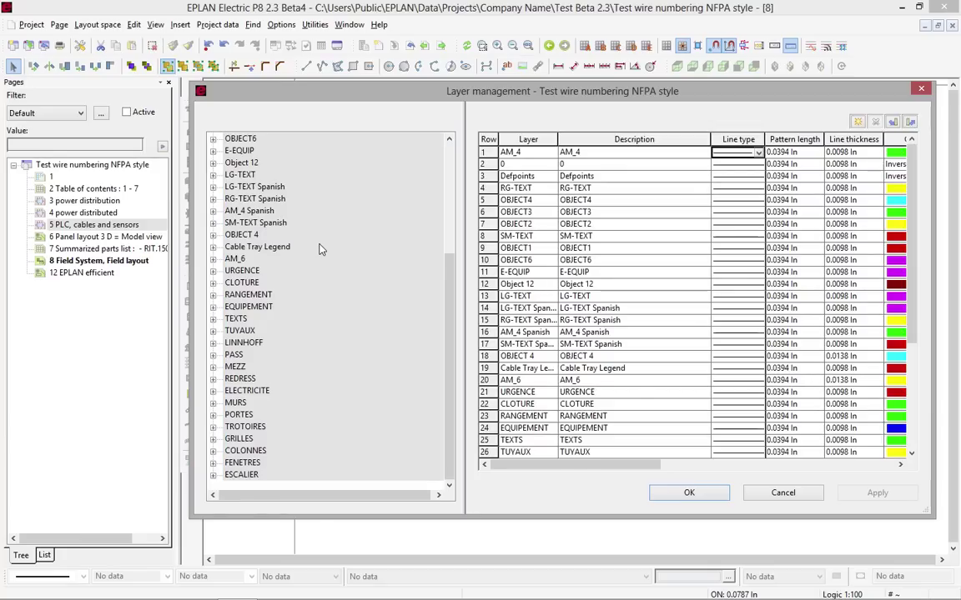
left_click(828, 468)
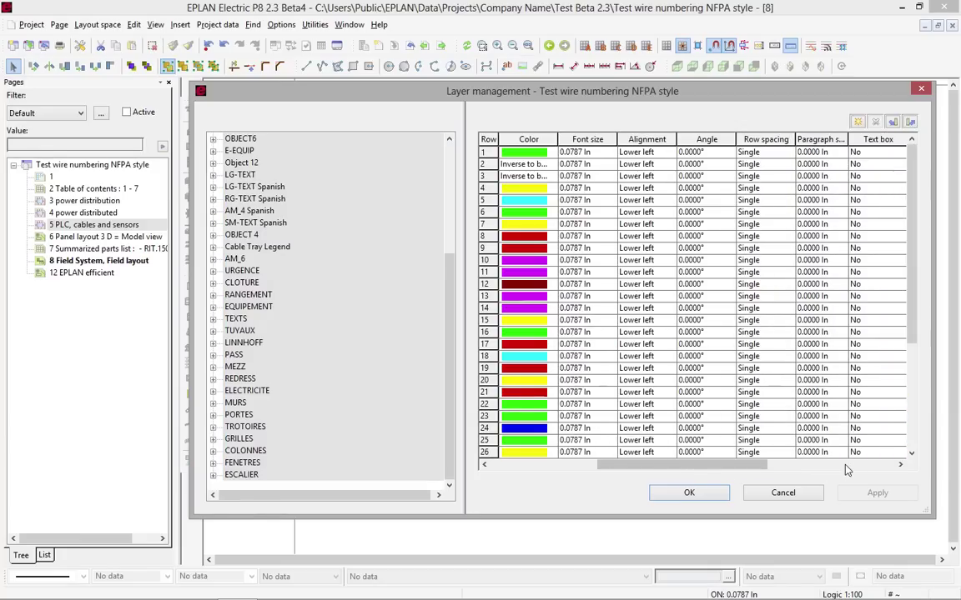
left_click(842, 467)
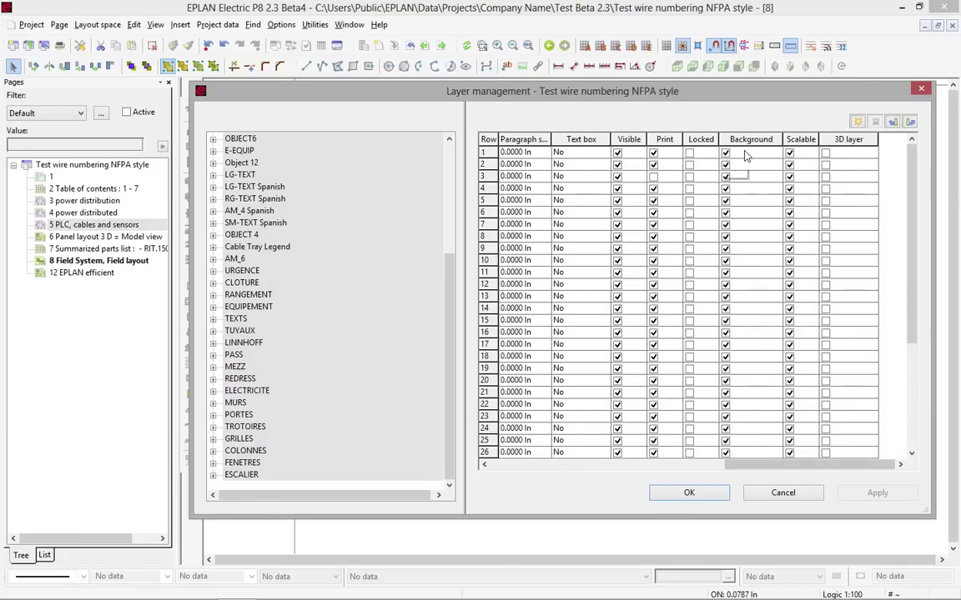
left_click(688, 492)
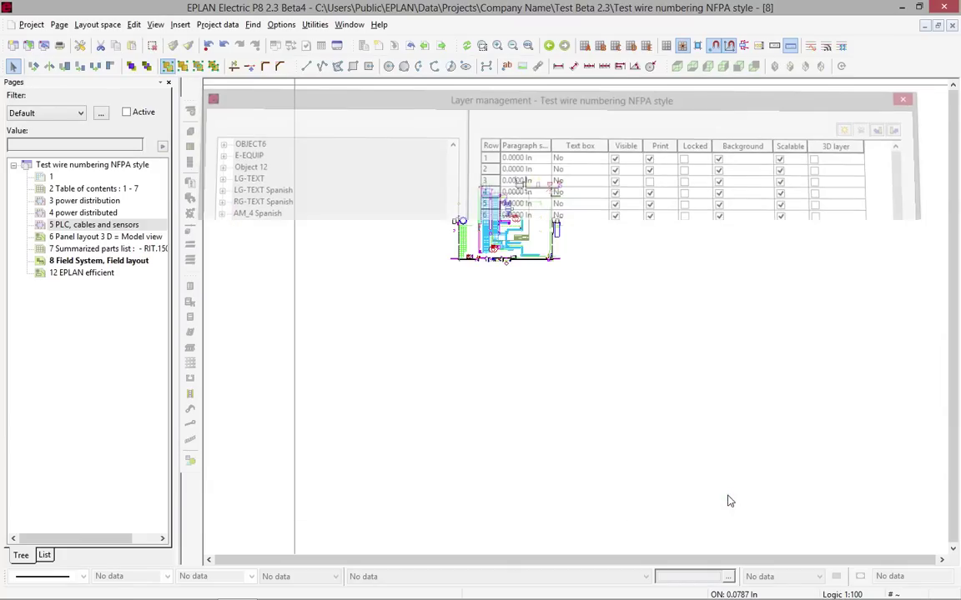
left_click(528, 45)
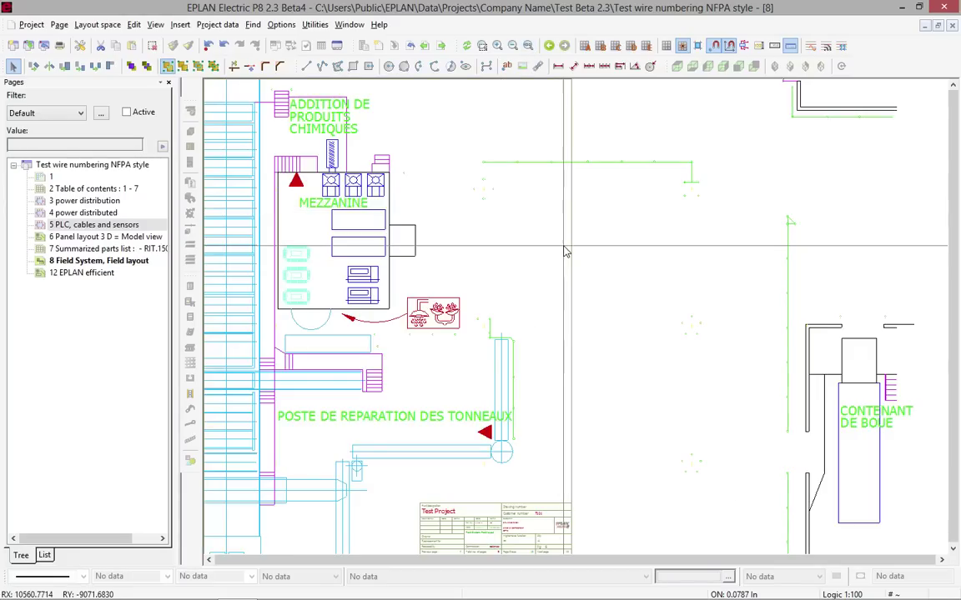
Step: Draw a circle centred near the barrel repair station, enclosing POSTE DE REPARATION DES TONNEAUX
left_click(389, 67)
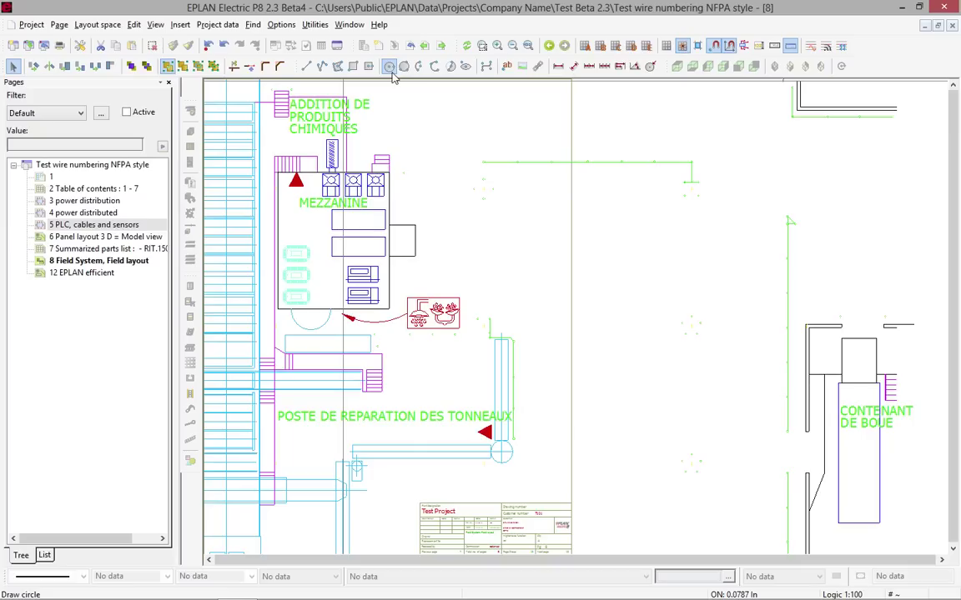
left_click(436, 431)
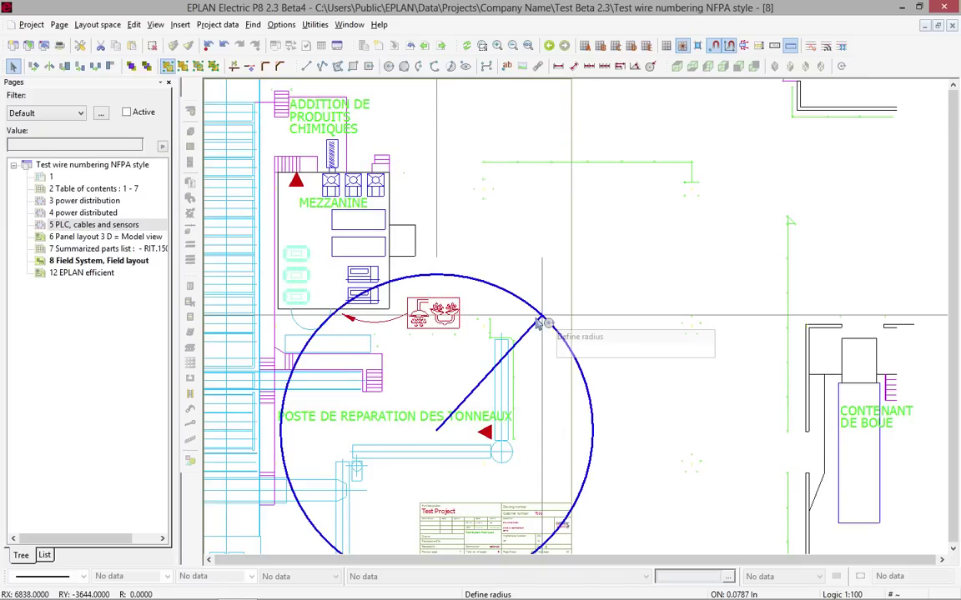
left_click(543, 392)
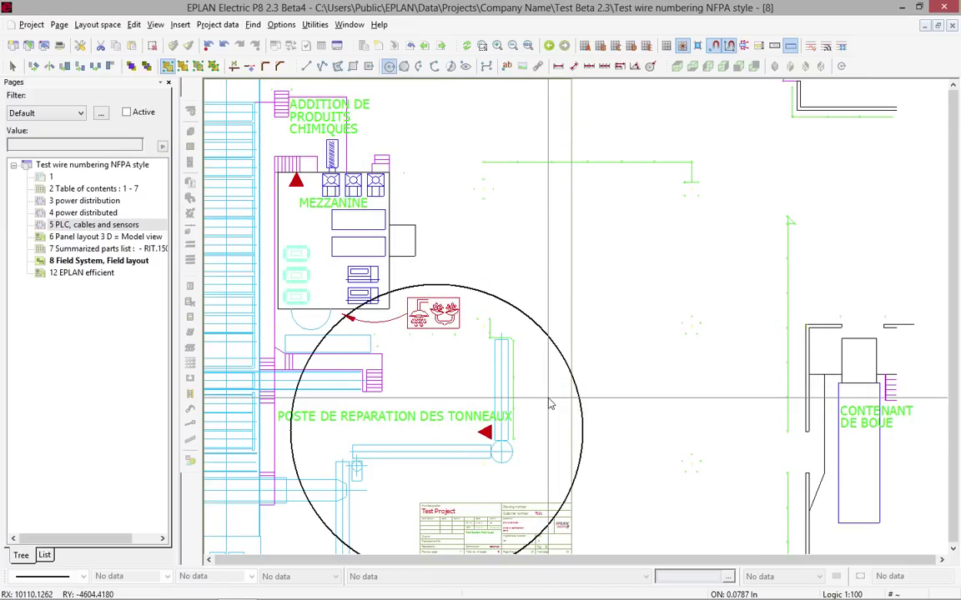
key("Escape")
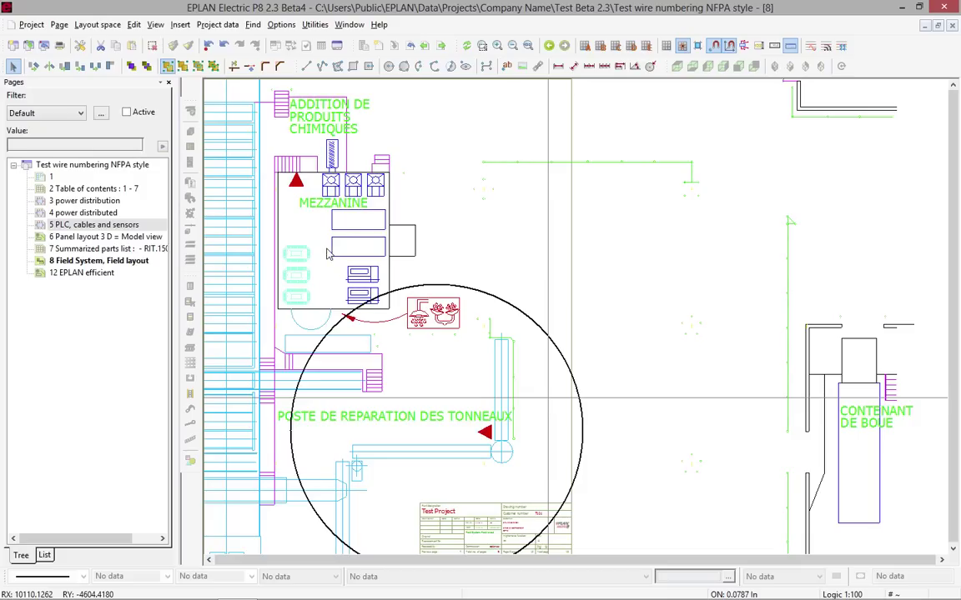
Step: Open the Devices navigator, expand the PRX group and select device PRX505
left_click(124, 225)
left_click(218, 25)
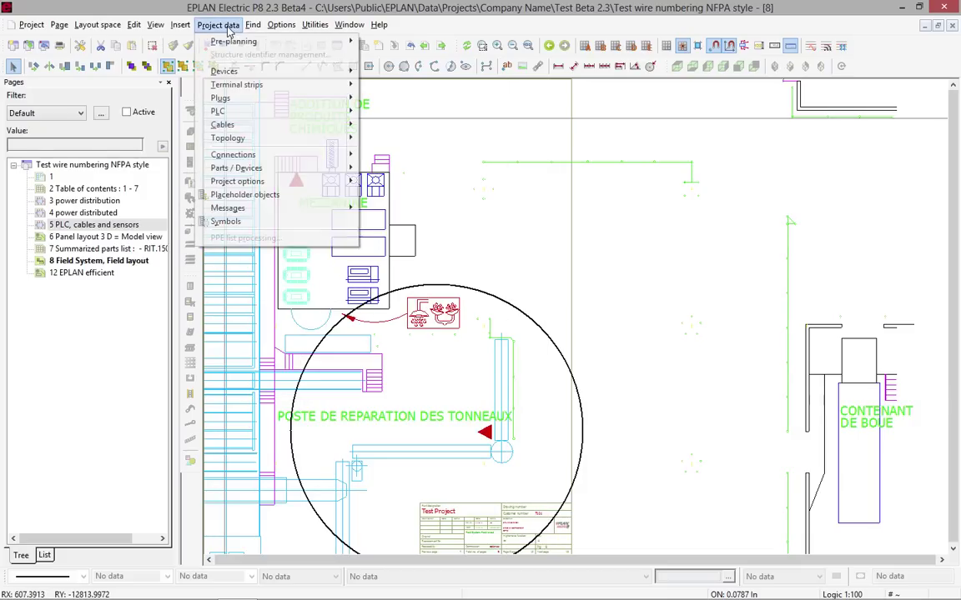
mouse_move(275, 72)
left_click(386, 72)
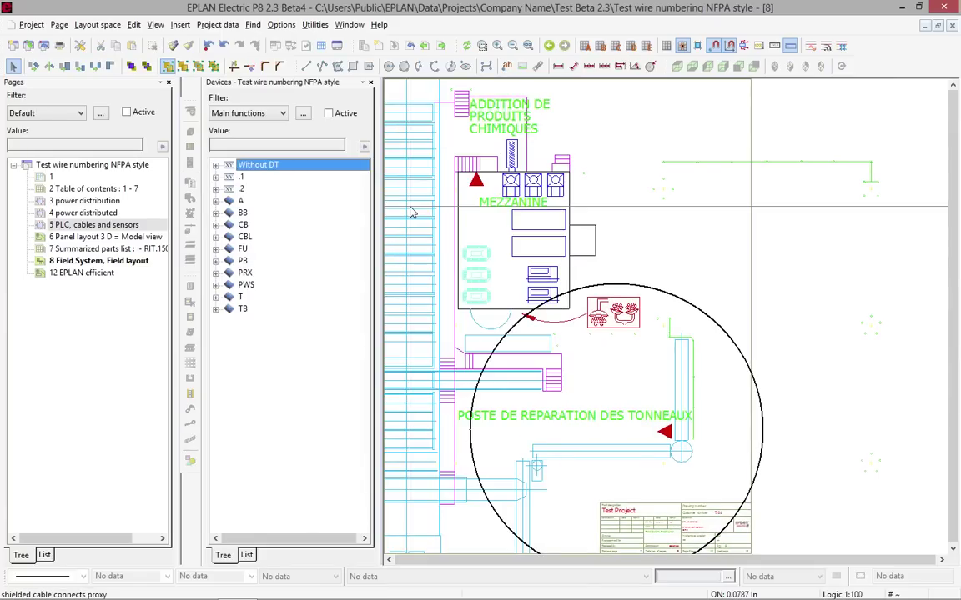
left_click(216, 273)
left_click(267, 285)
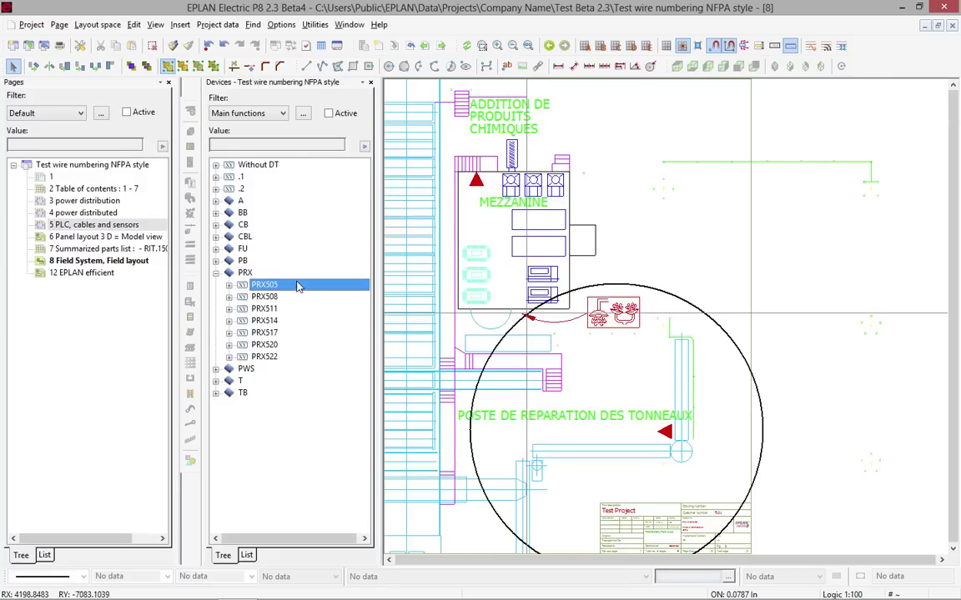
Step: Add IEC_topology_symbol_M100 as library row 5 via the symbol library settings, then cancel insertion
right_click(630, 214)
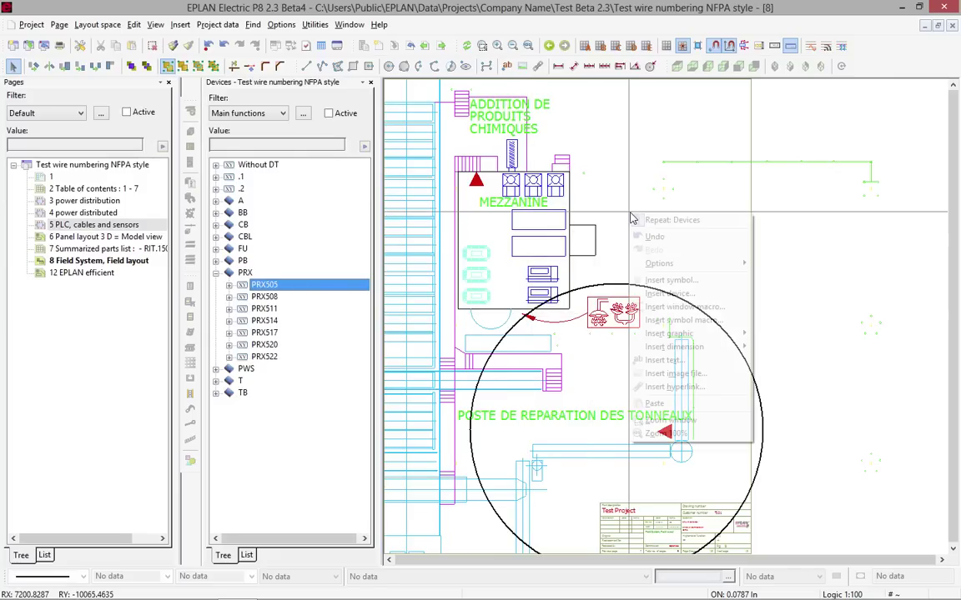
left_click(671, 281)
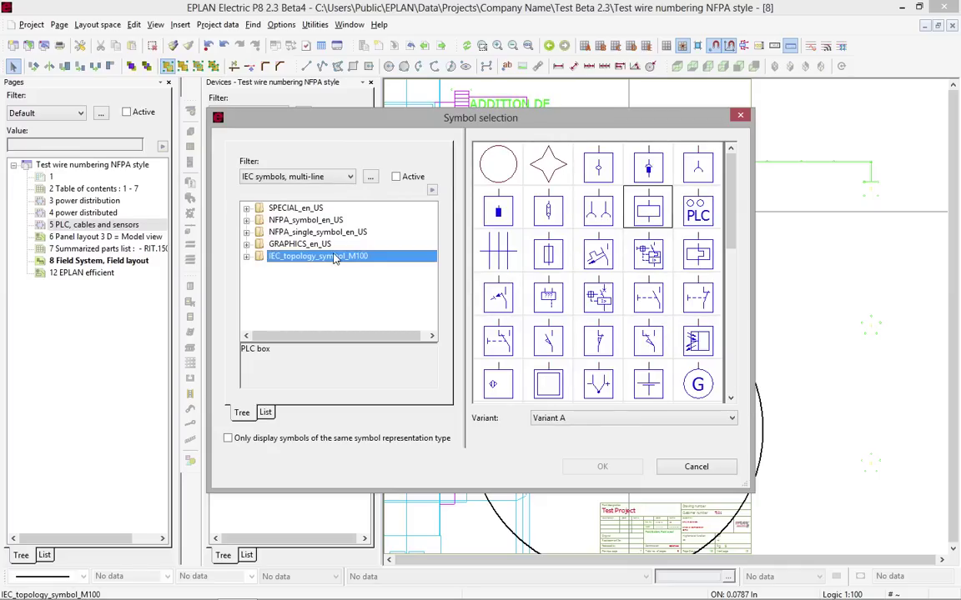
left_click(290, 253)
right_click(381, 256)
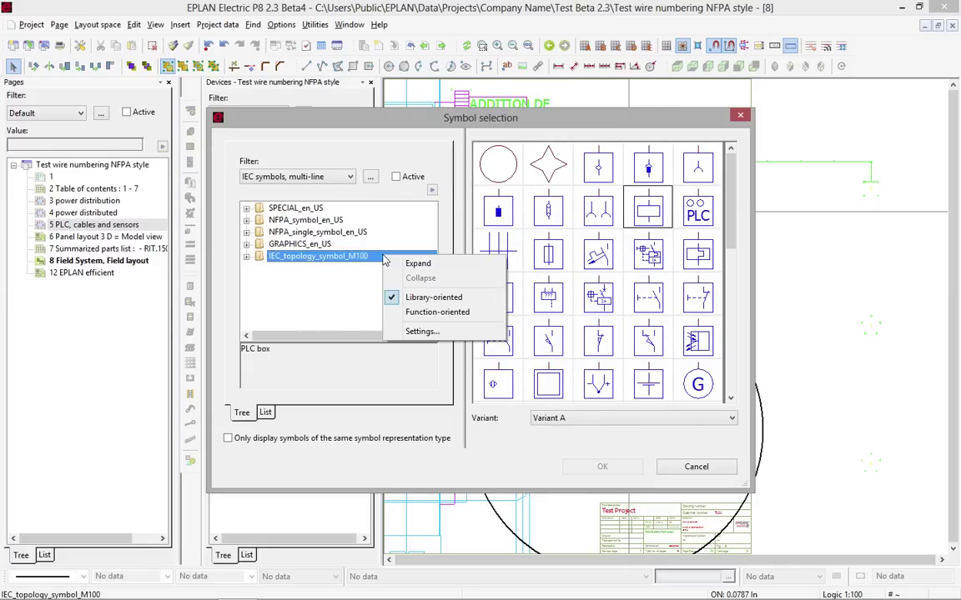
left_click(441, 334)
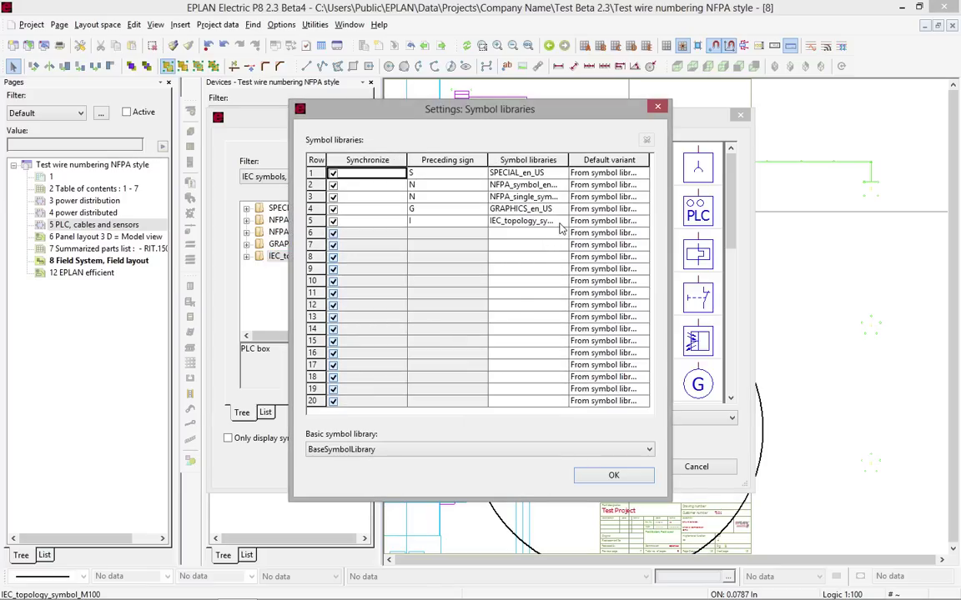
double_click(534, 221)
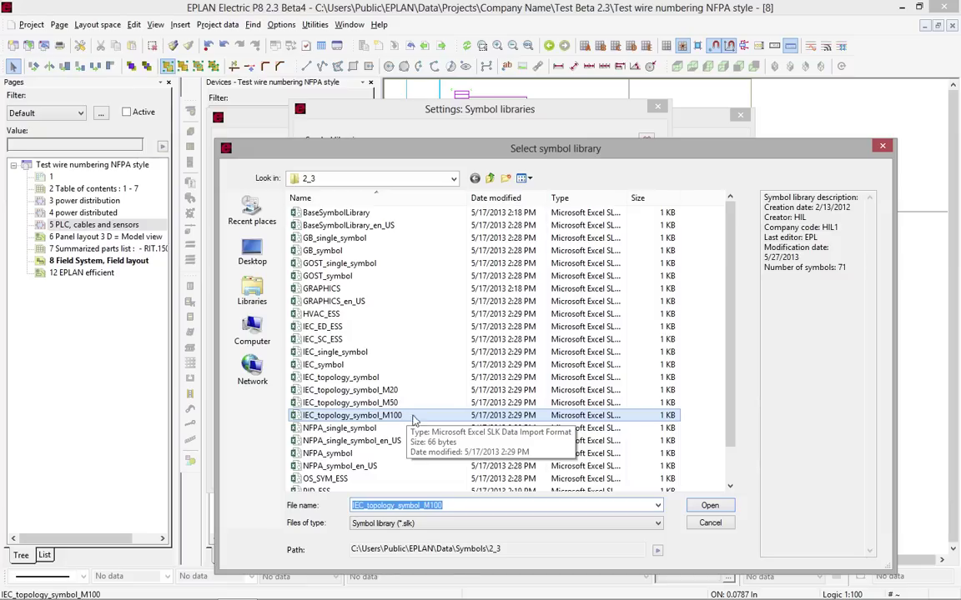
left_click(709, 506)
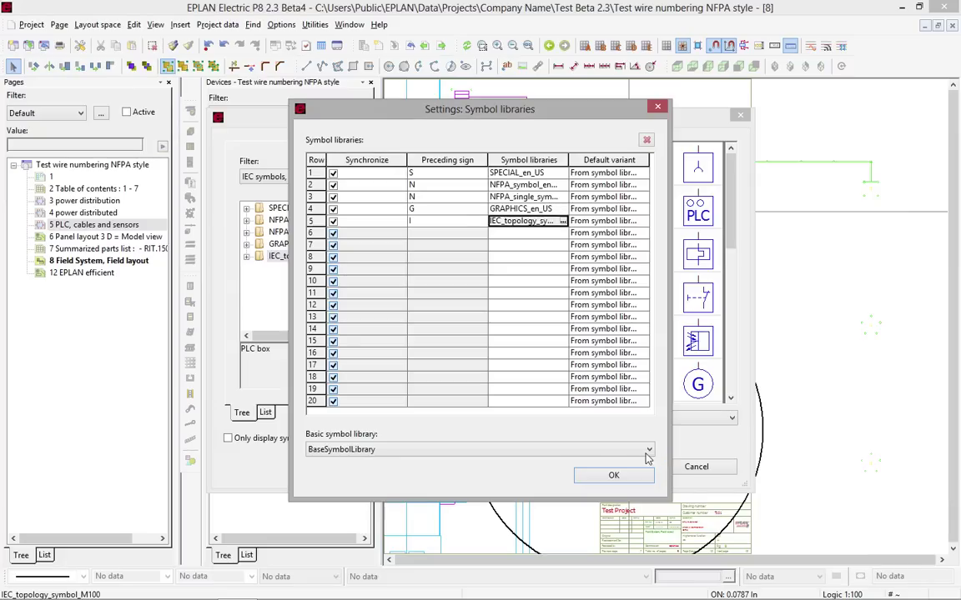
left_click(601, 325)
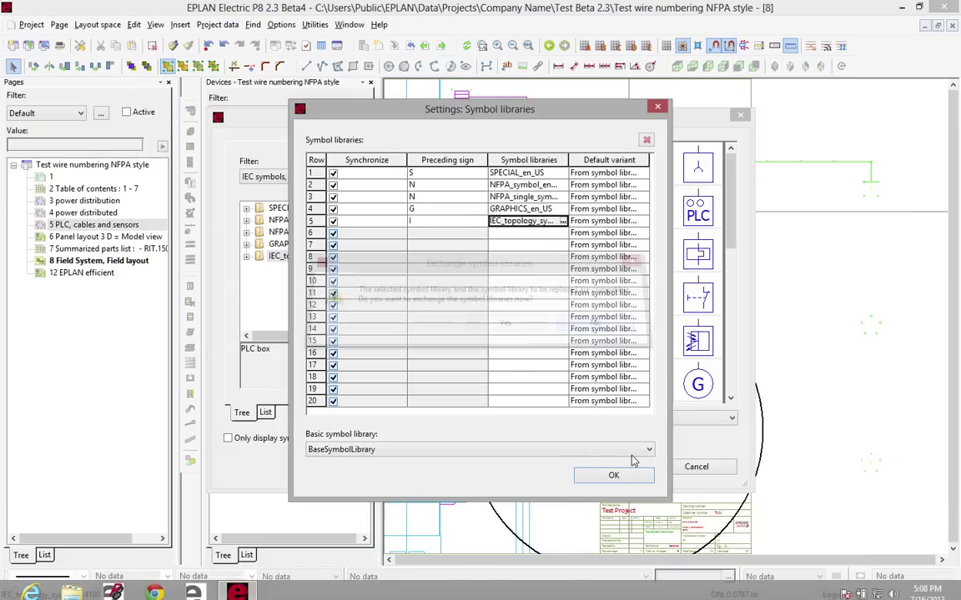
left_click(614, 476)
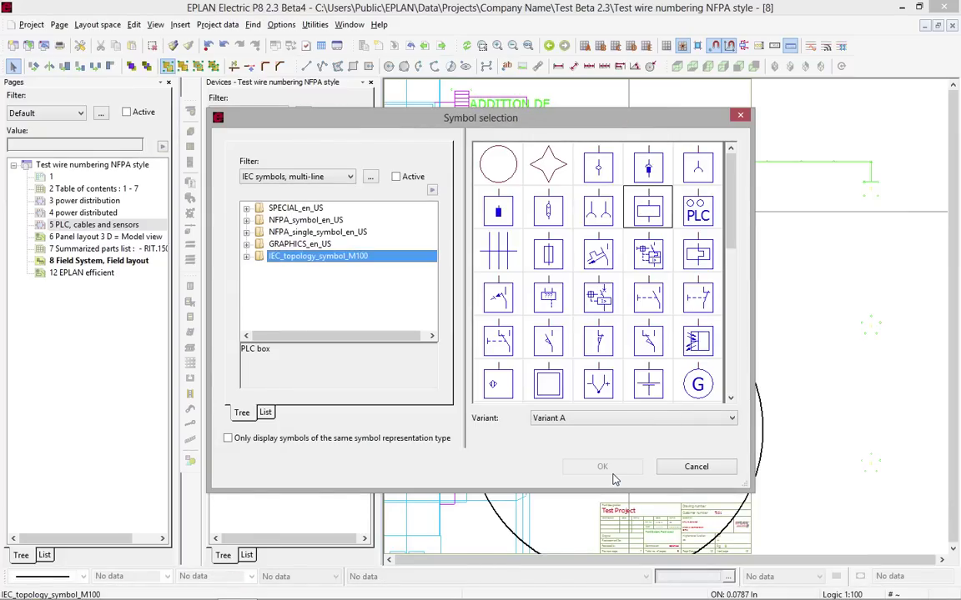
left_click(672, 467)
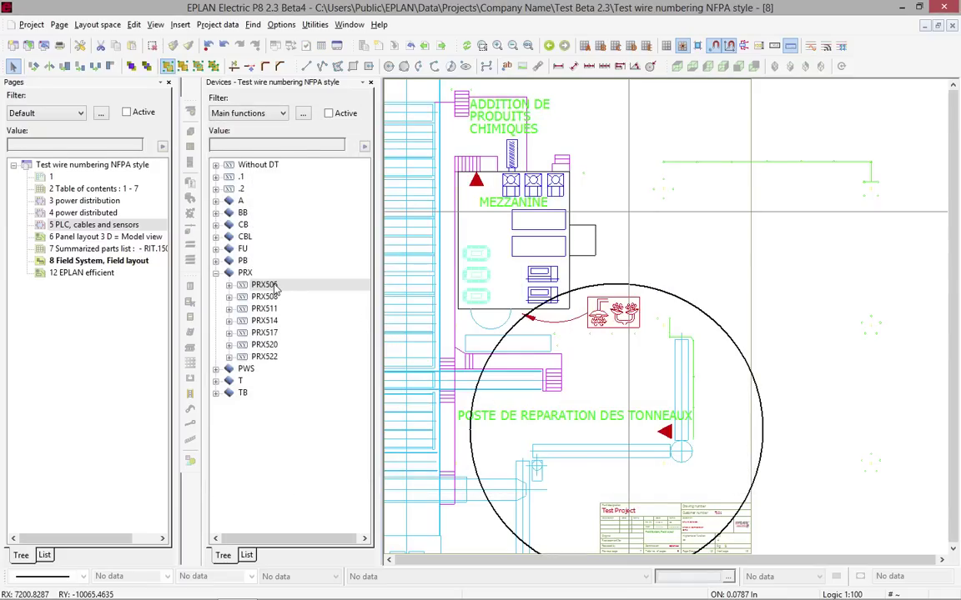
Step: Place PRX505 (rotated) beside the vertical duct, then PRX508, PRX511 and PRX514 below the duct junction
left_click_drag(272, 287, 630, 221)
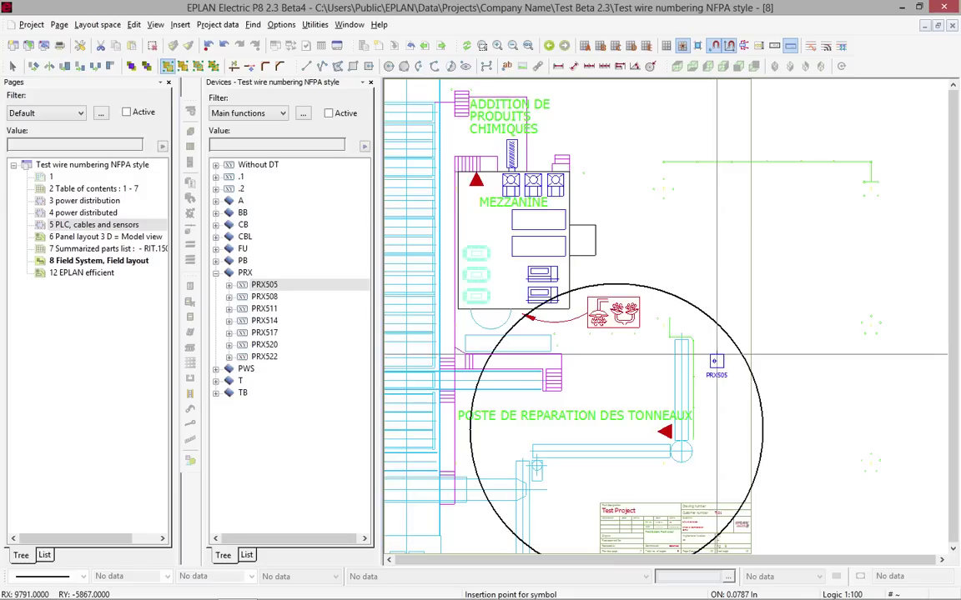
key("Tab")
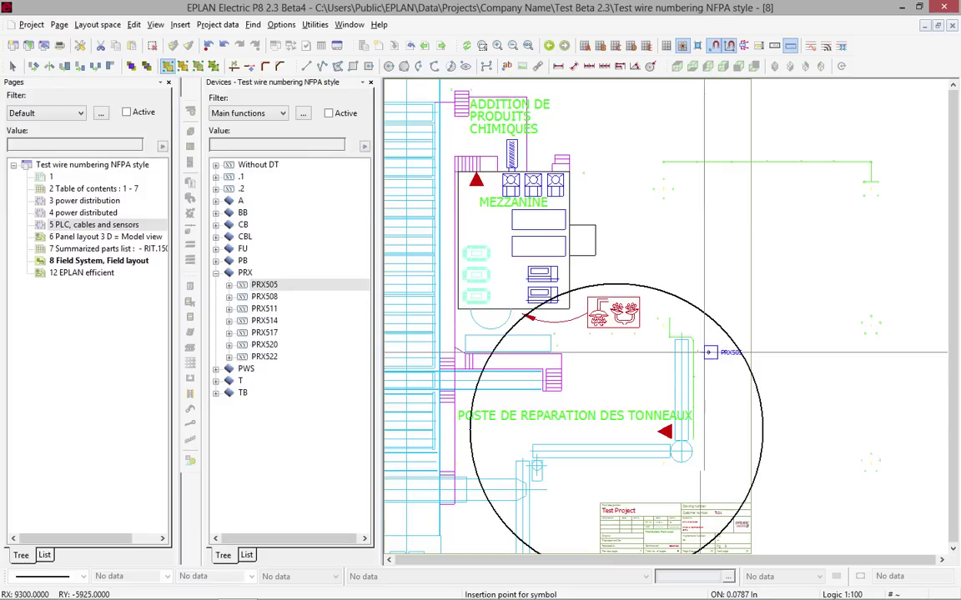
left_click(707, 350)
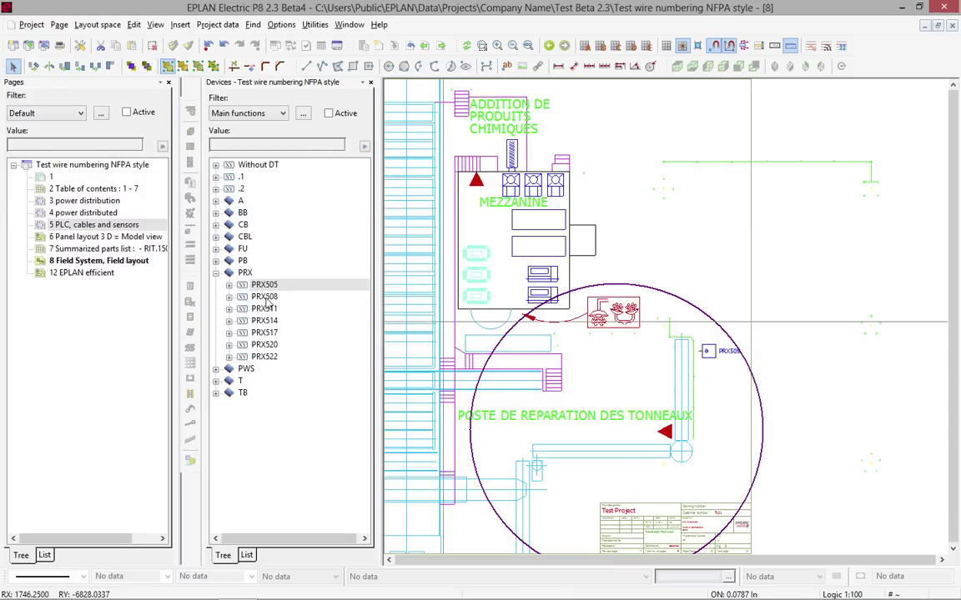
left_click_drag(690, 414, 709, 435)
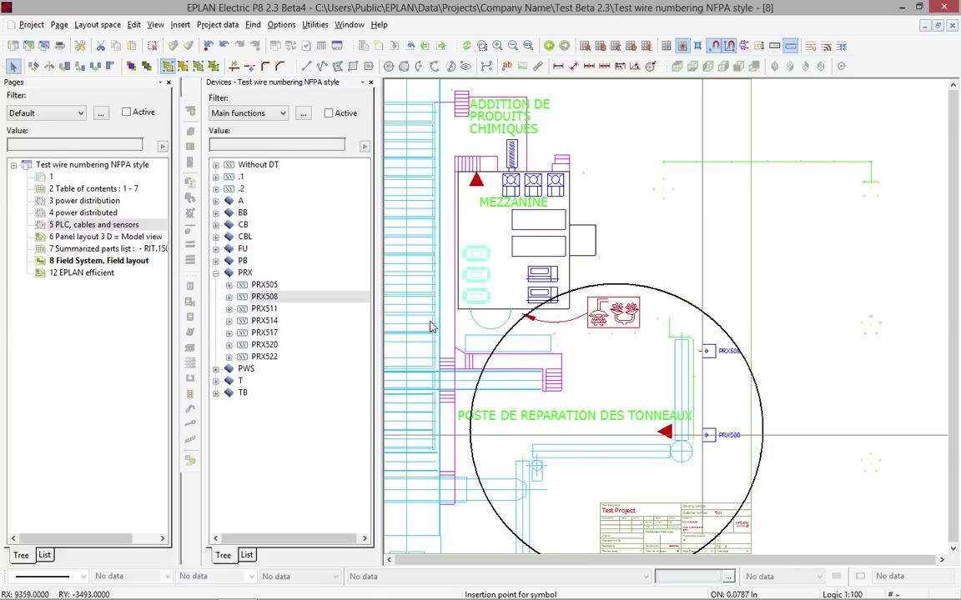
left_click_drag(689, 472, 688, 472)
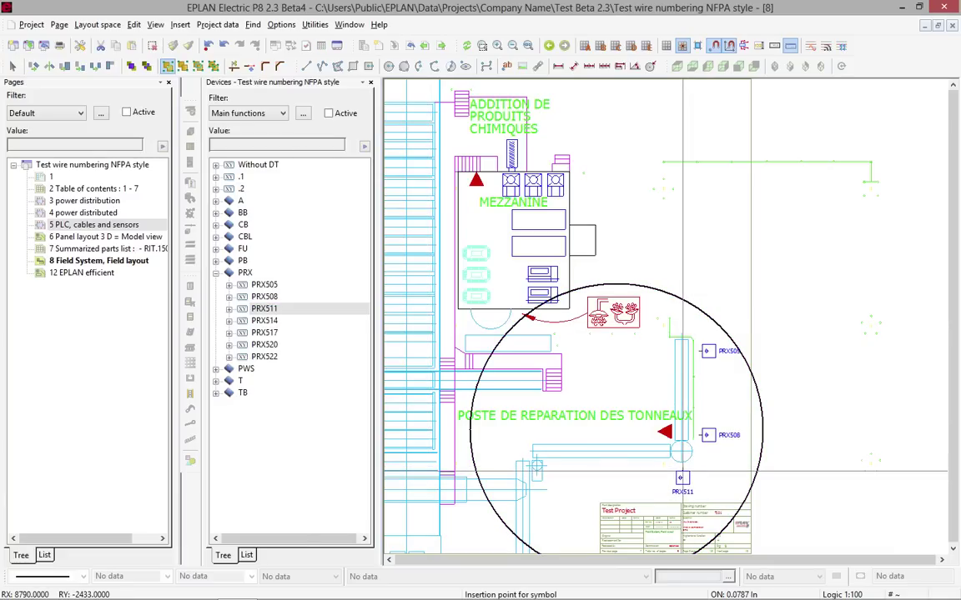
left_click(682, 472)
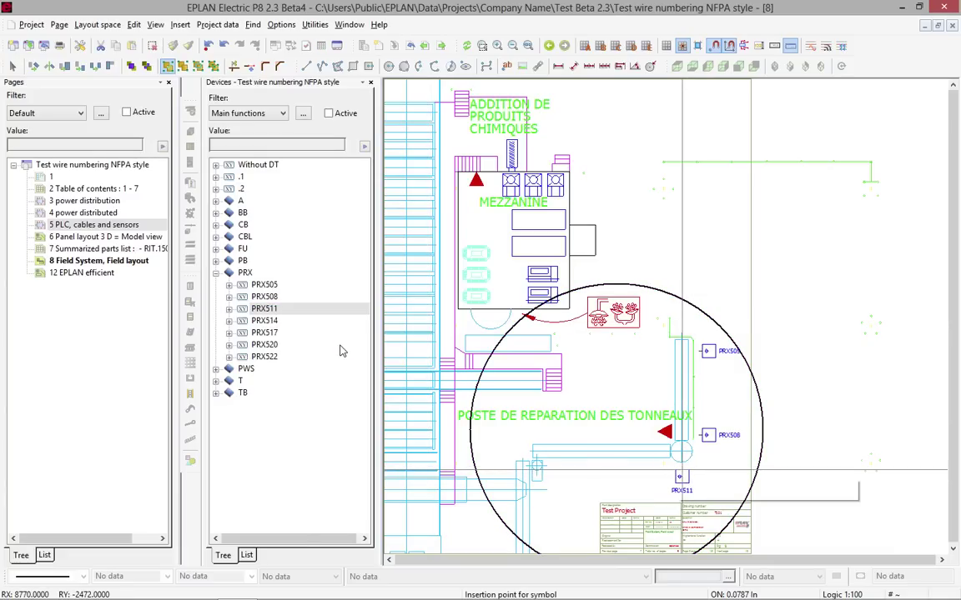
left_click_drag(262, 317, 613, 473)
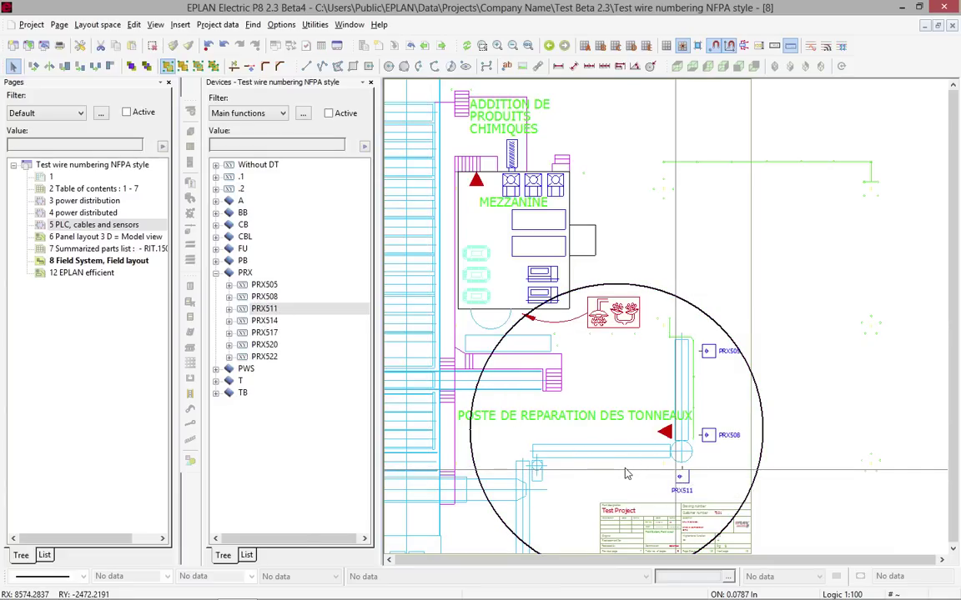
left_click(270, 325)
left_click_drag(269, 329, 642, 470)
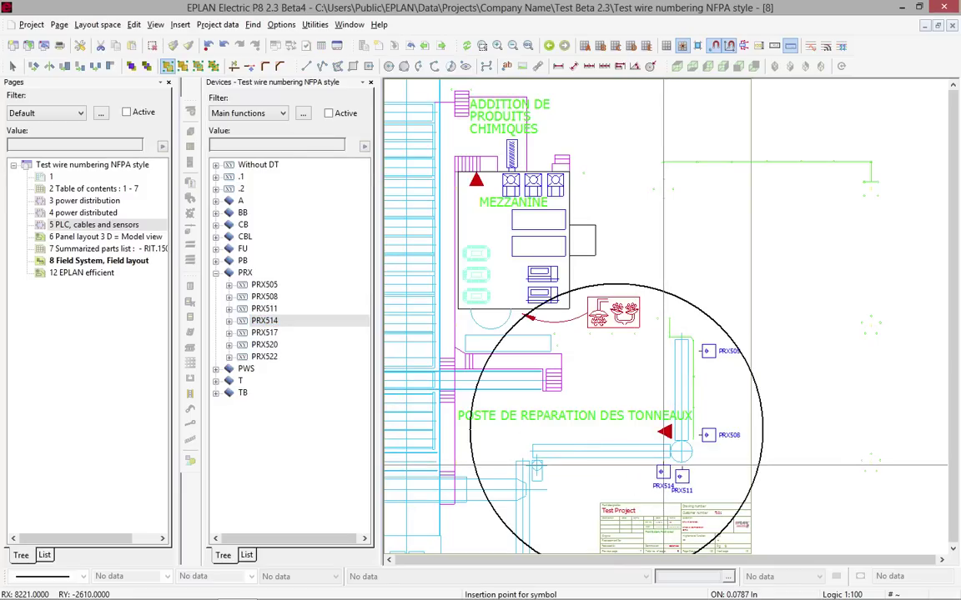
Step: Place PRX517, PRX520 and PRX522 along the horizontal duct near the barrel repair station
left_click_drag(264, 332, 546, 471)
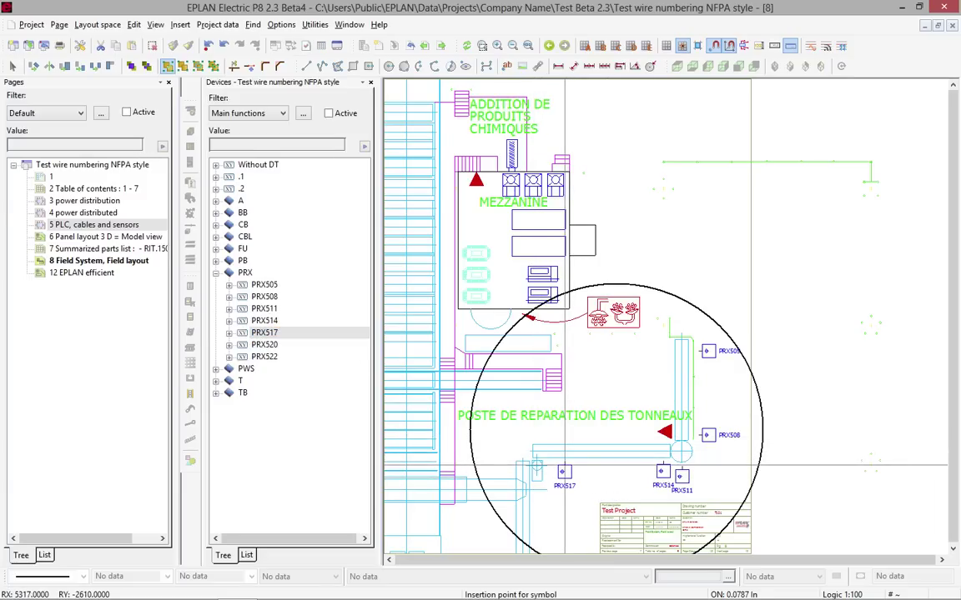
left_click(546, 464)
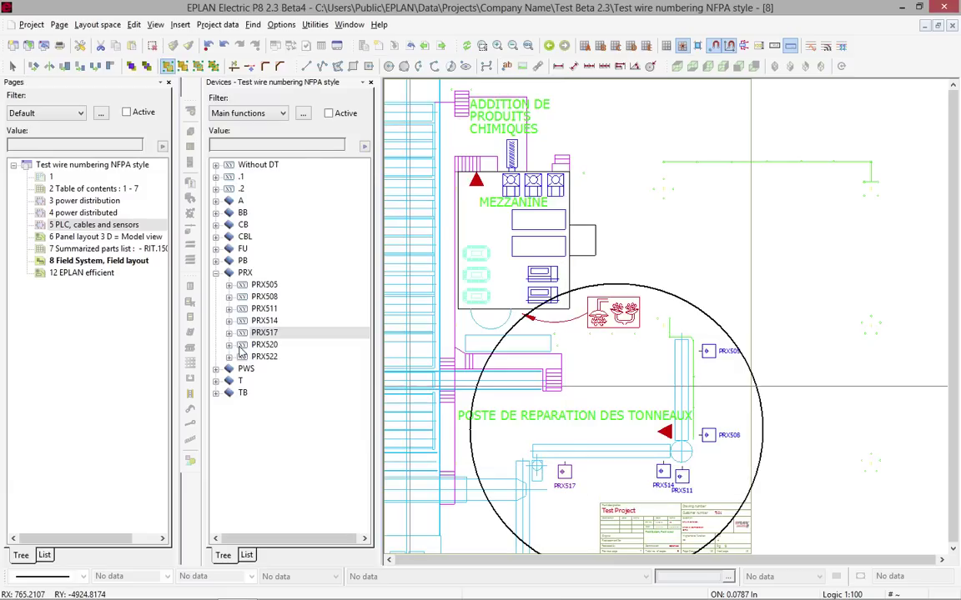
left_click_drag(264, 344, 513, 464)
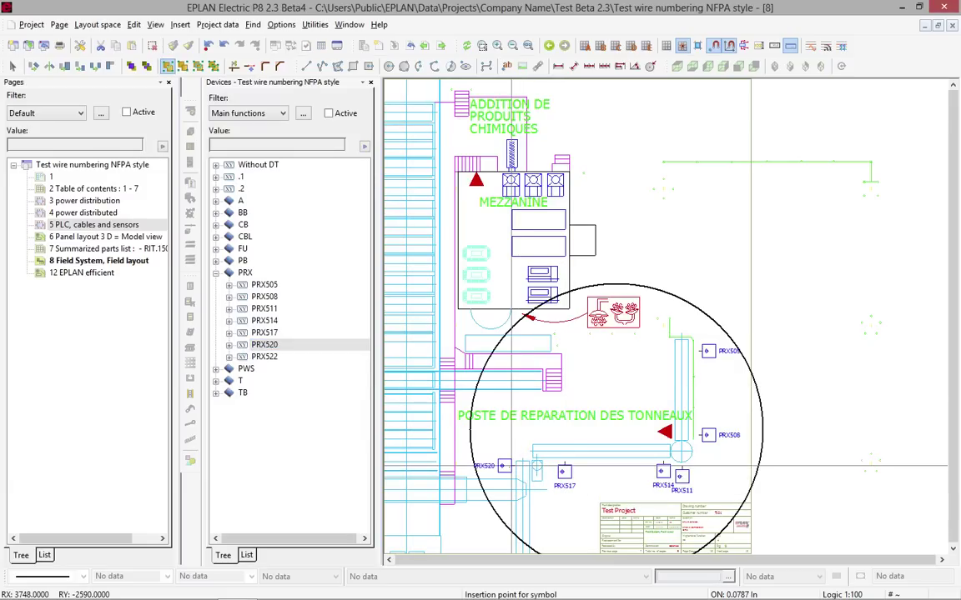
key("Escape")
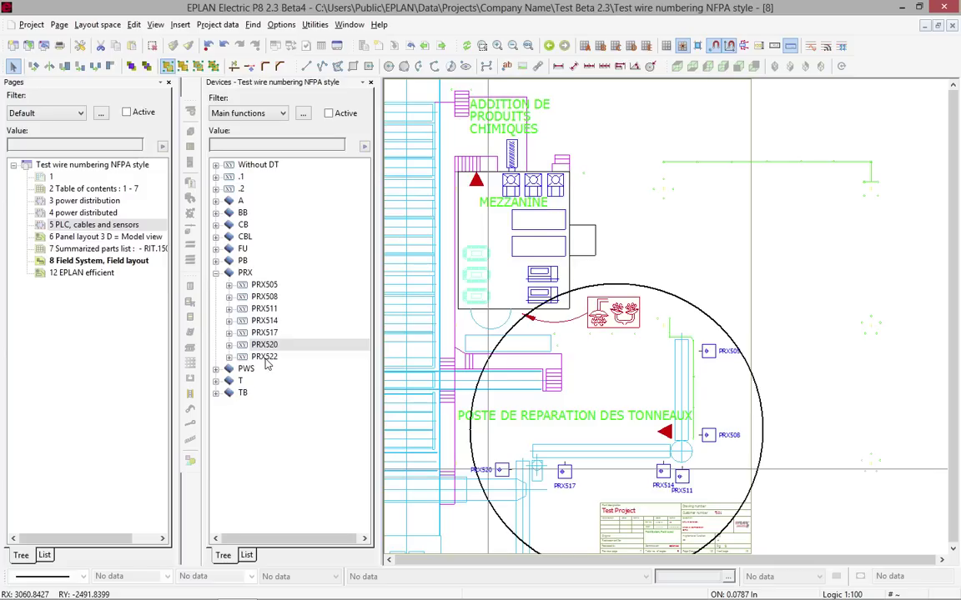
left_click_drag(272, 360, 498, 533)
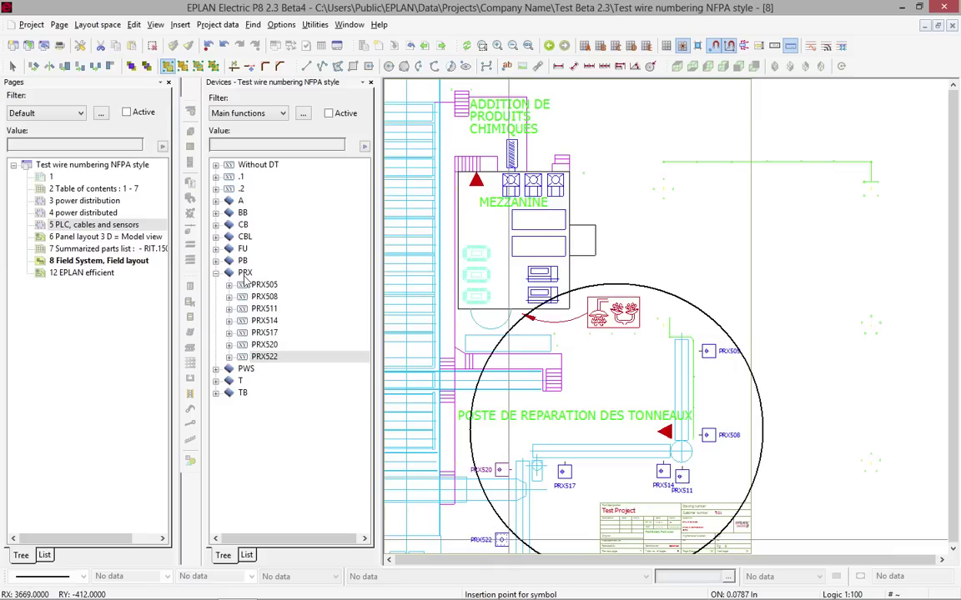
Step: Expand PRX522 and PRX520 in the device list to inspect their parts, then close the list
left_click(230, 357)
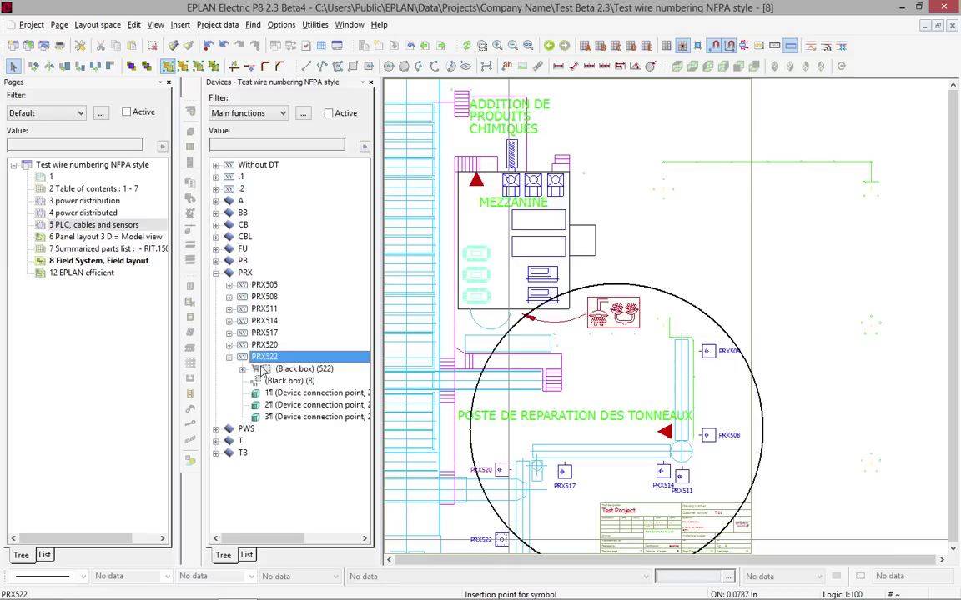
left_click(284, 381)
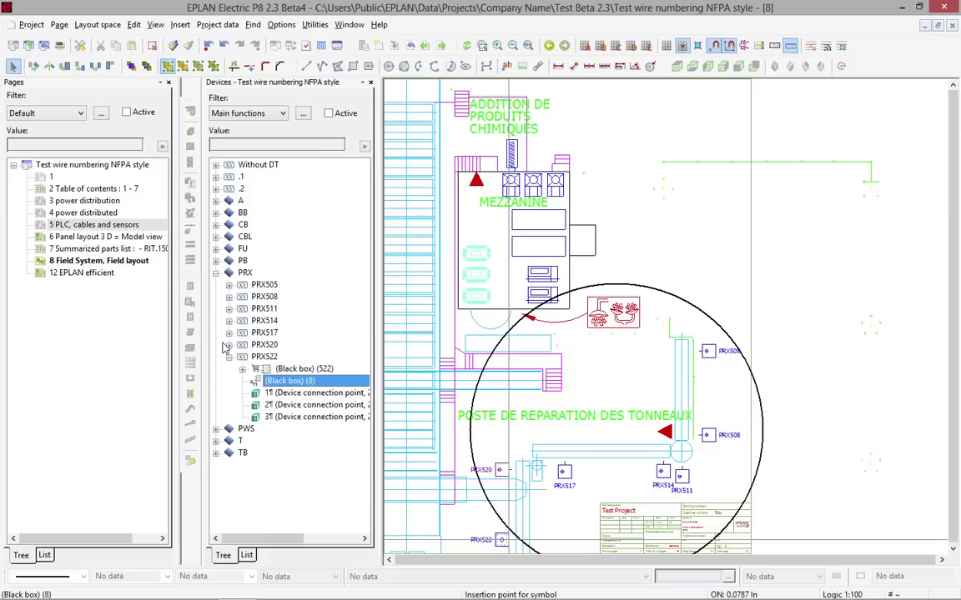
left_click(230, 345)
left_click(284, 372)
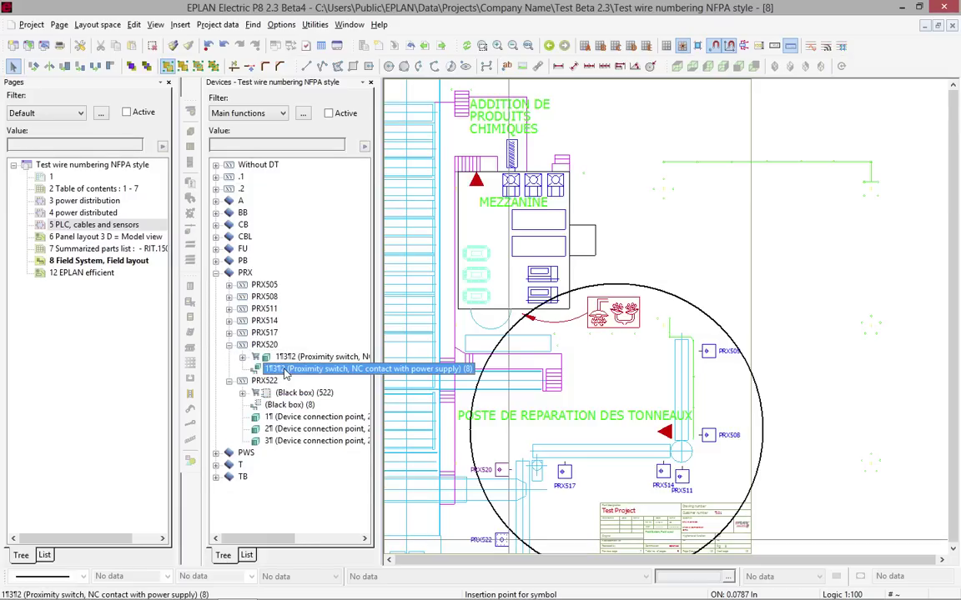
left_click(370, 81)
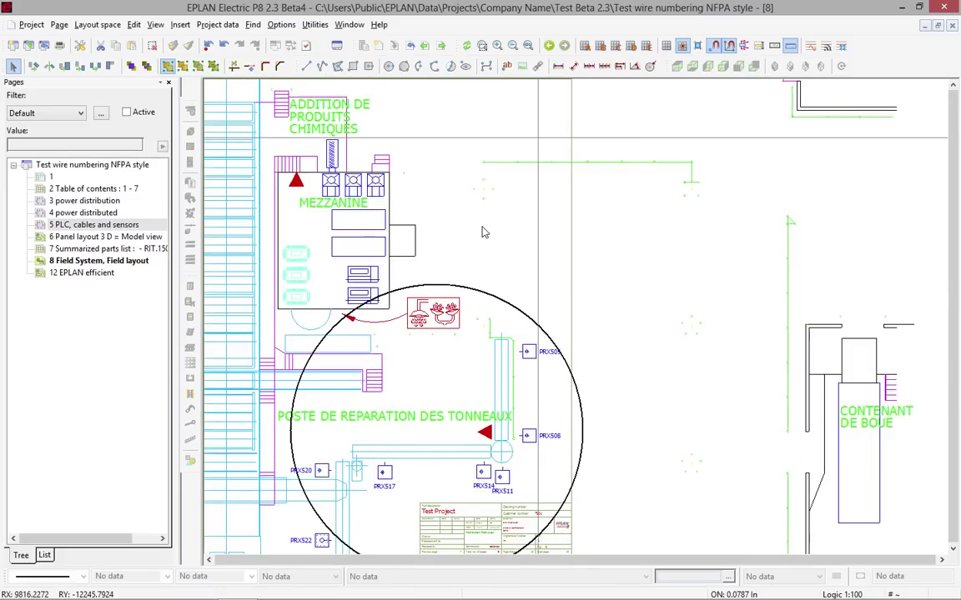
Step: Delete the large circle around the repair station
left_click(477, 289)
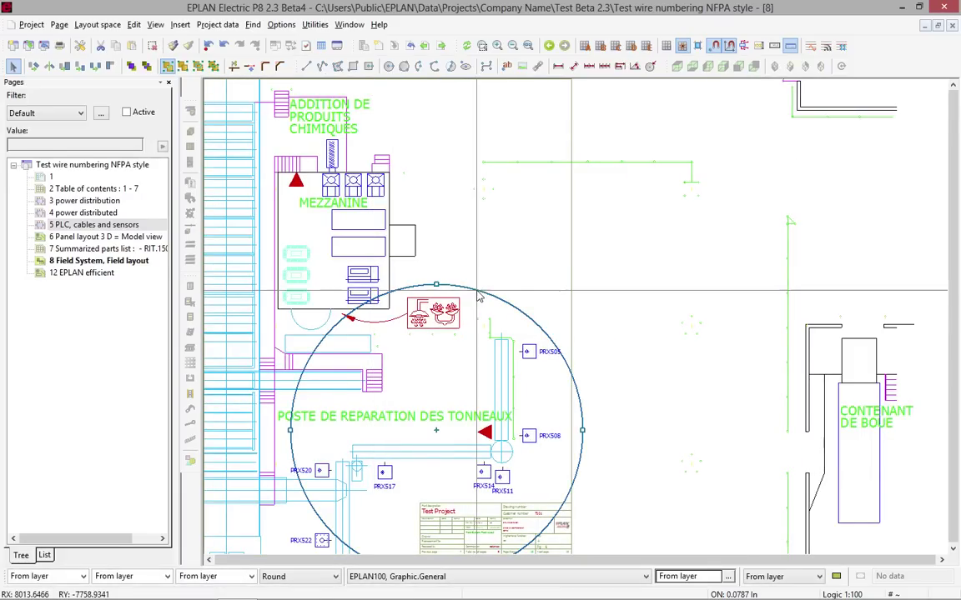
right_click(479, 296)
left_click(495, 411)
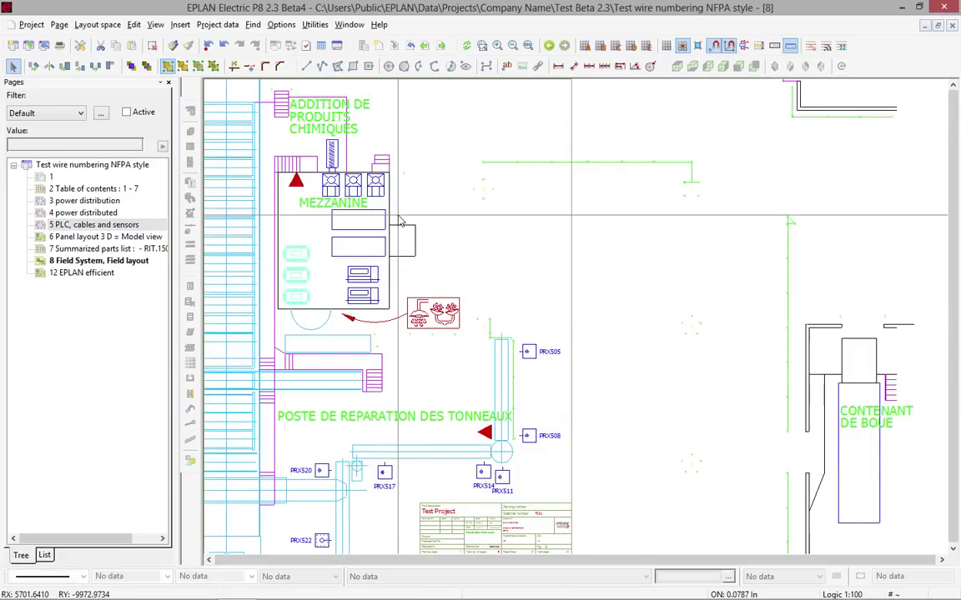
Step: Draw a small rectangle beside the MEZZANINE area with the Rectangle tool
left_click(354, 65)
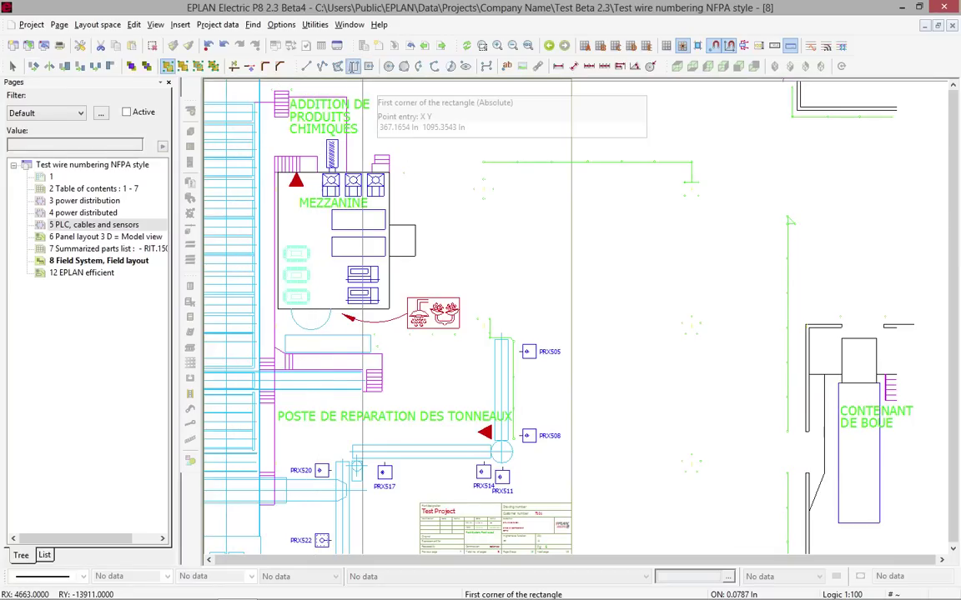
left_click(391, 178)
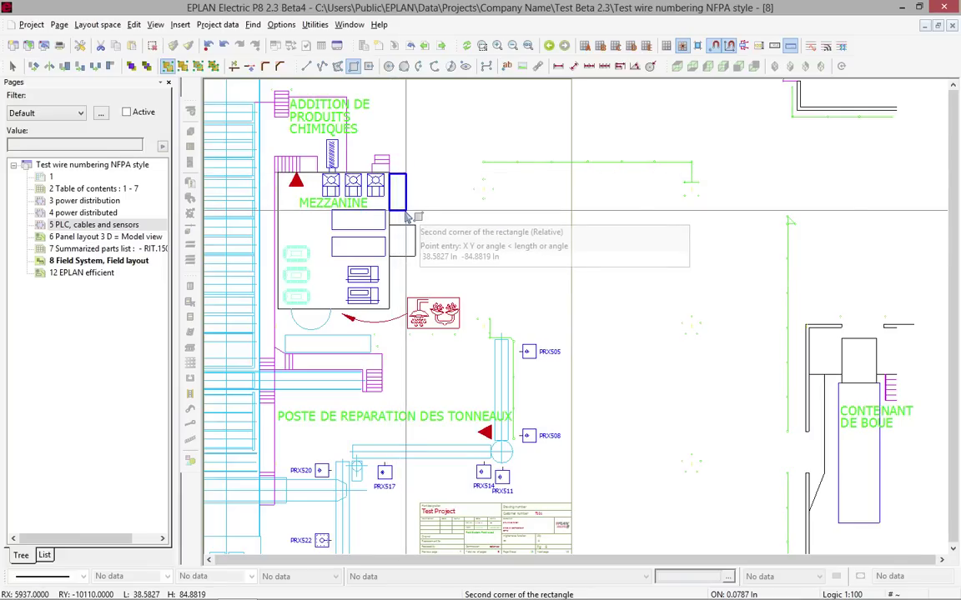
left_click(402, 210)
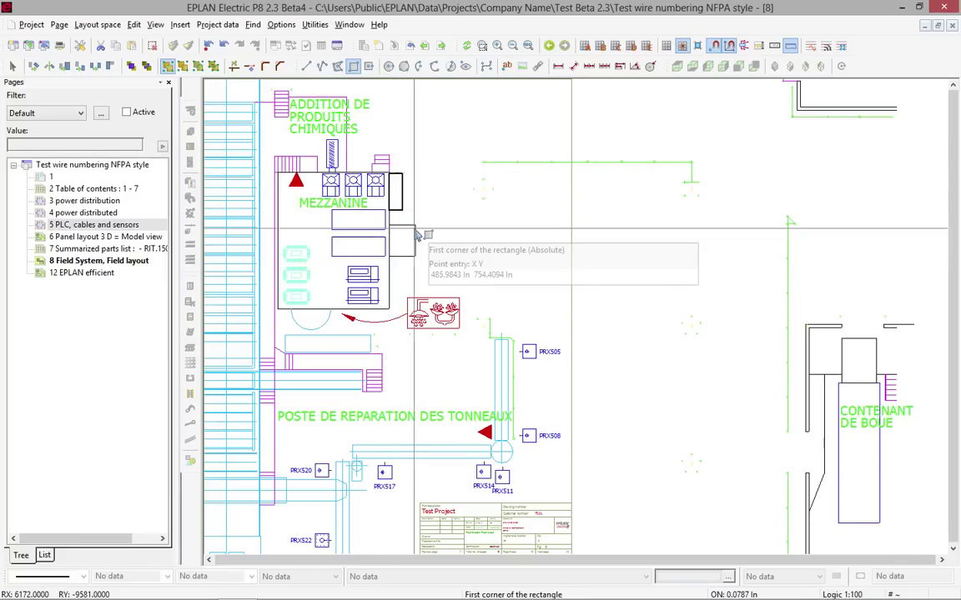
key("Escape")
Step: Add the text label 'Panel' and give it a 0.7500 In font size
double_click(415, 228)
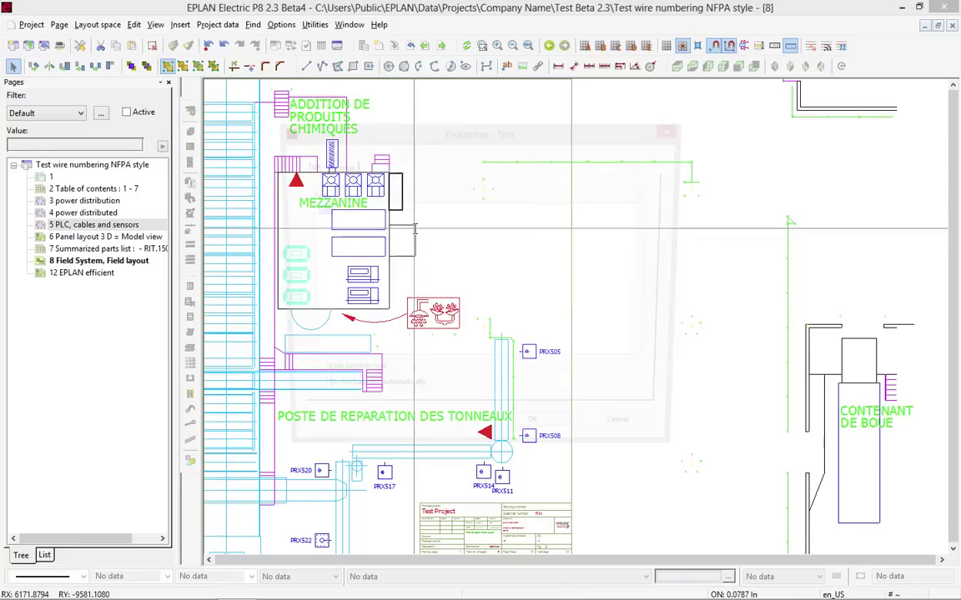
type("Panel")
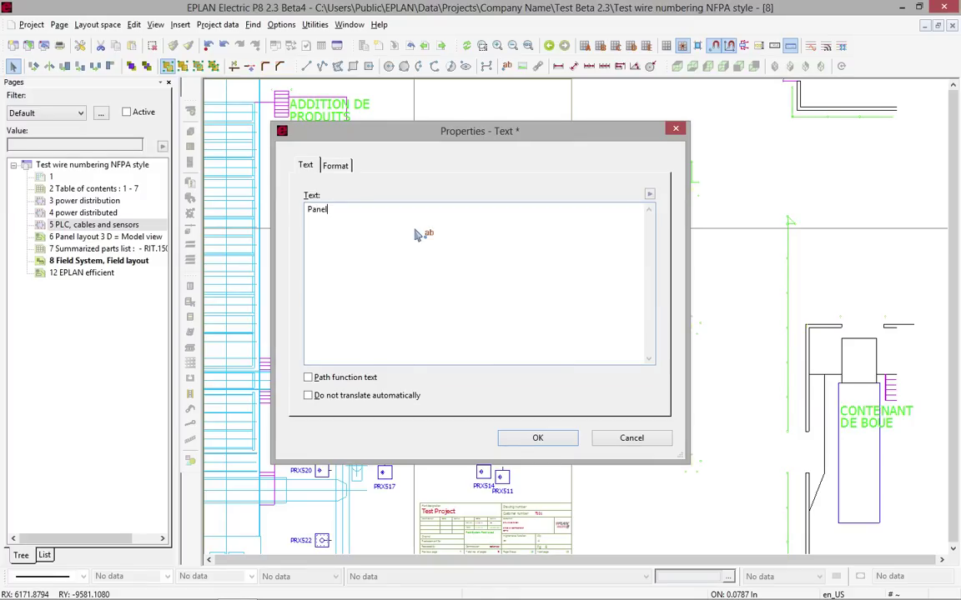
key("Return")
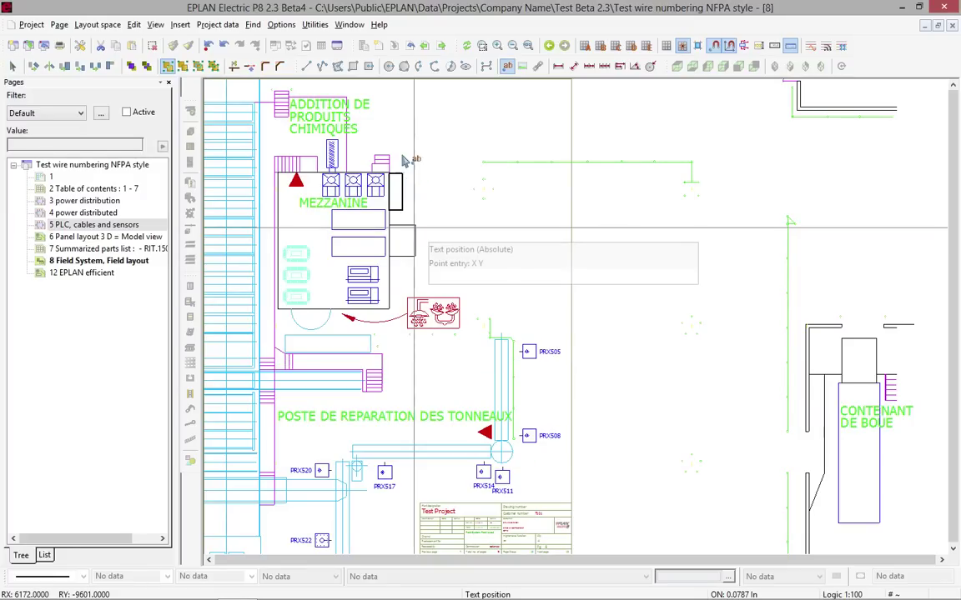
left_click(400, 171)
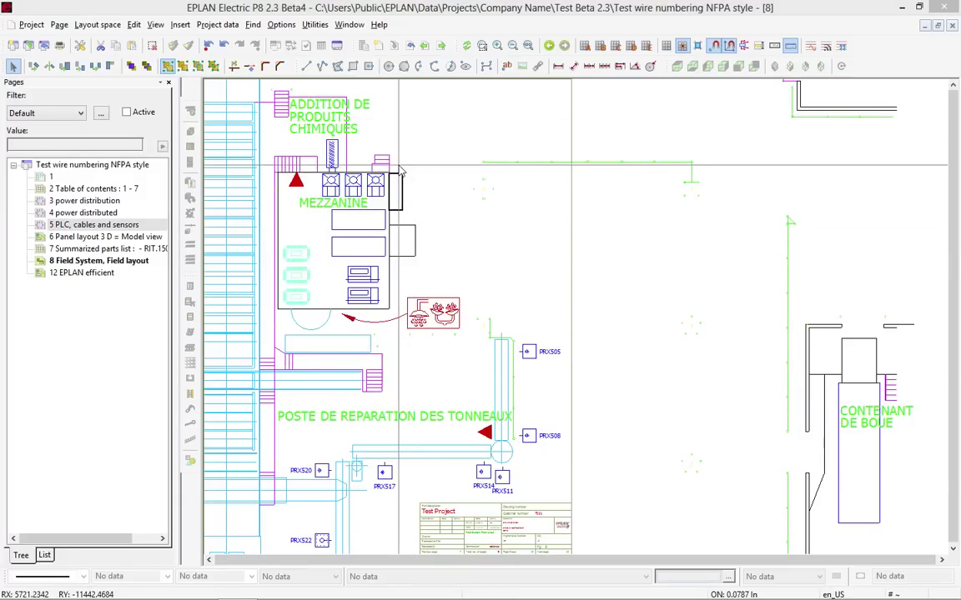
double_click(400, 171)
left_click(334, 167)
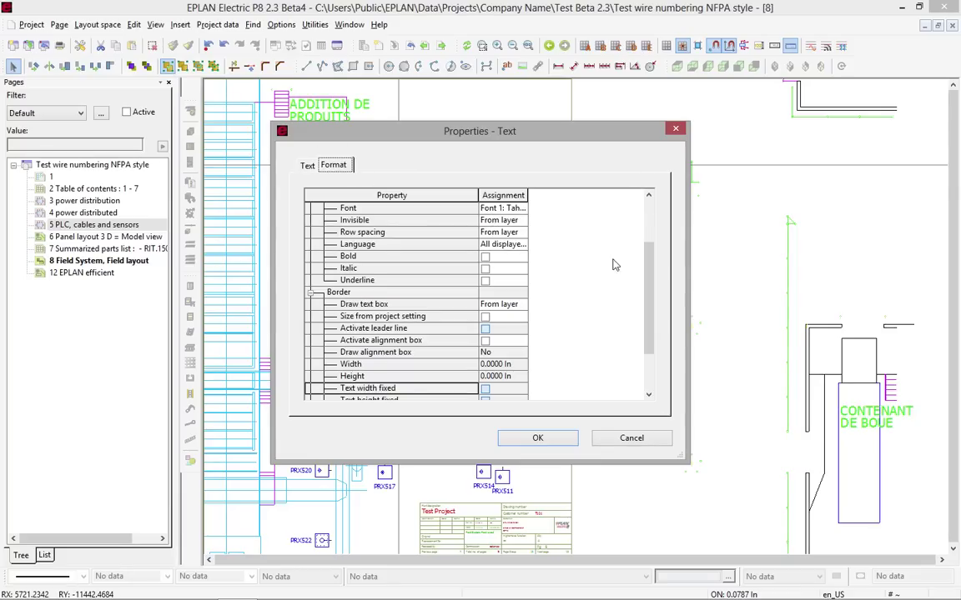
left_click_drag(650, 257, 650, 204)
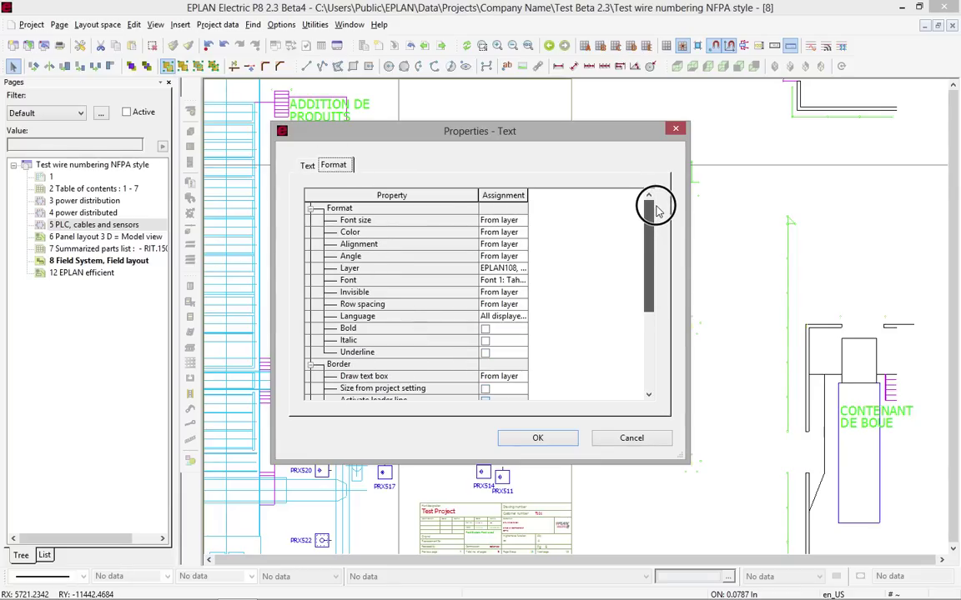
left_click(523, 222)
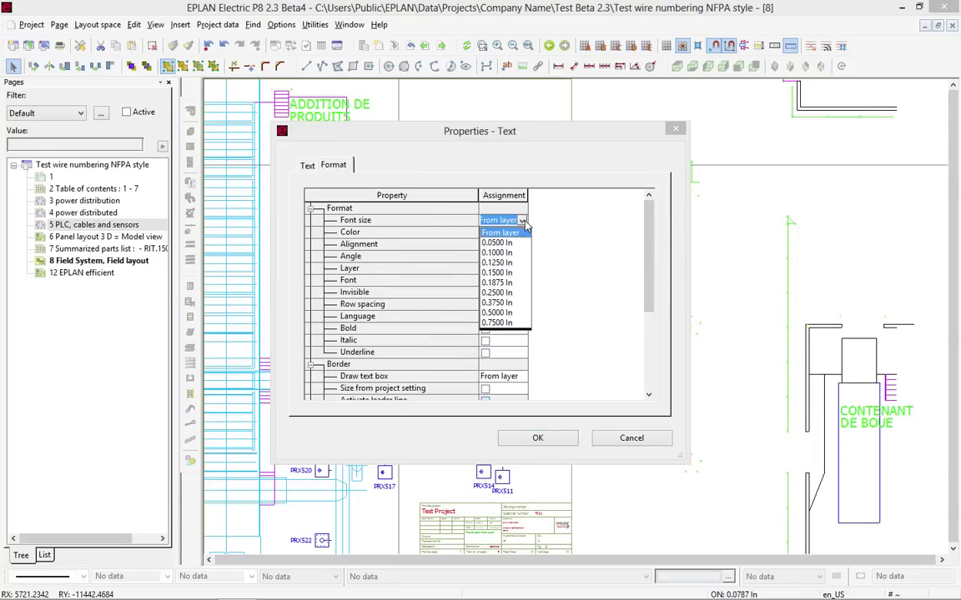
left_click(503, 323)
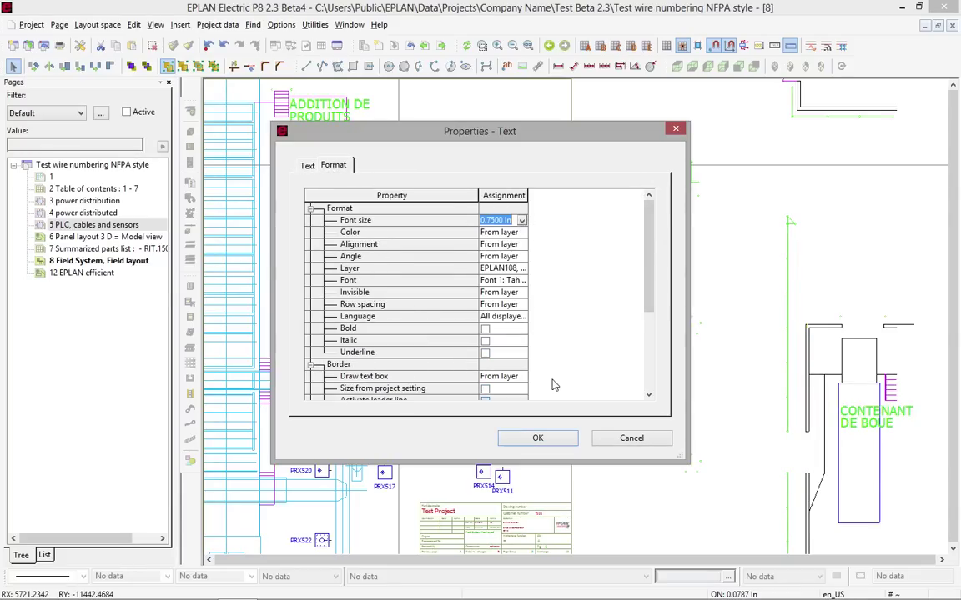
left_click(308, 166)
left_click(535, 436)
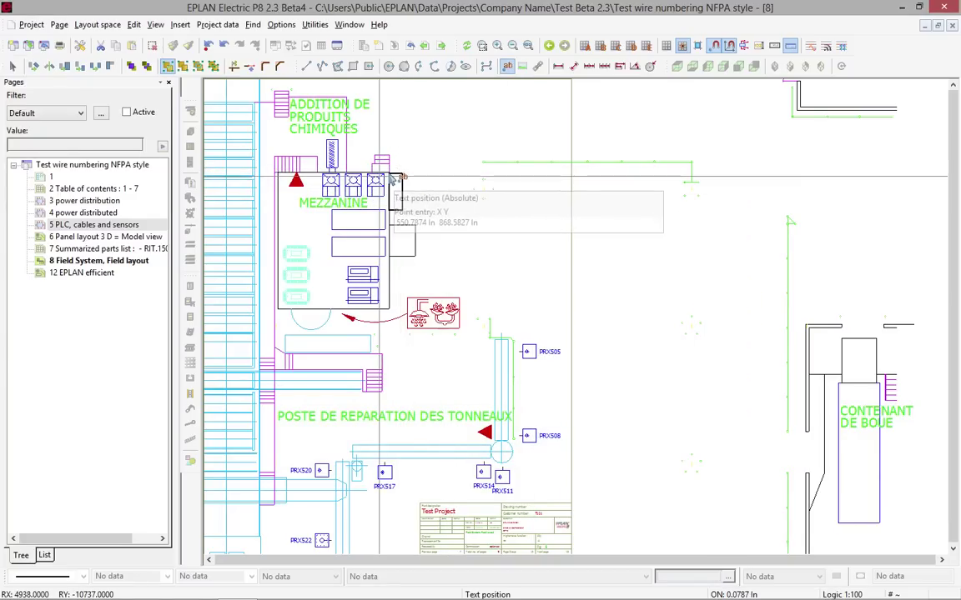
Step: Place the Panel text by the rectangle with its font size changed to 10
scroll(392, 178, "up", 5)
scroll(387, 178, "up", 1)
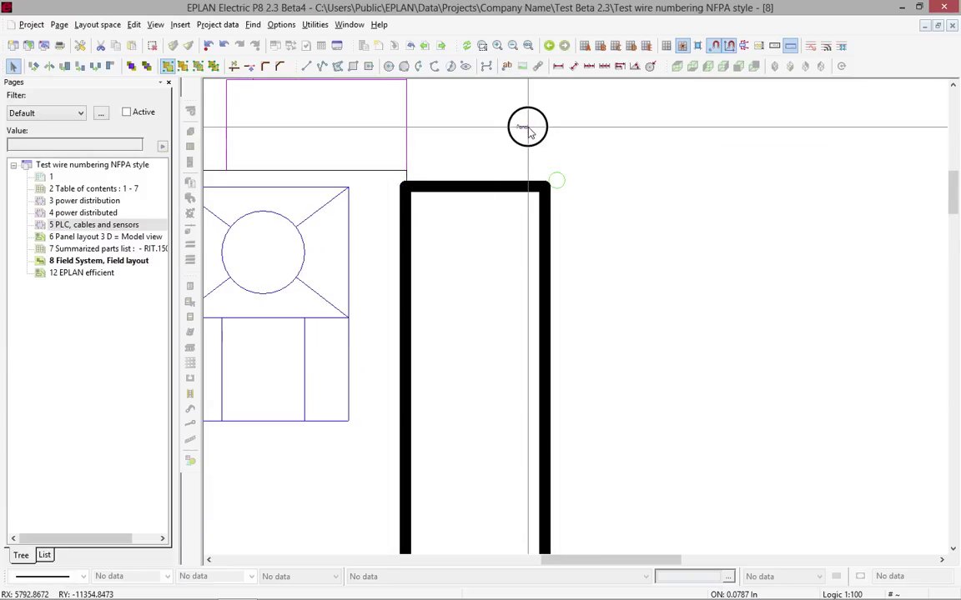
left_click(517, 128)
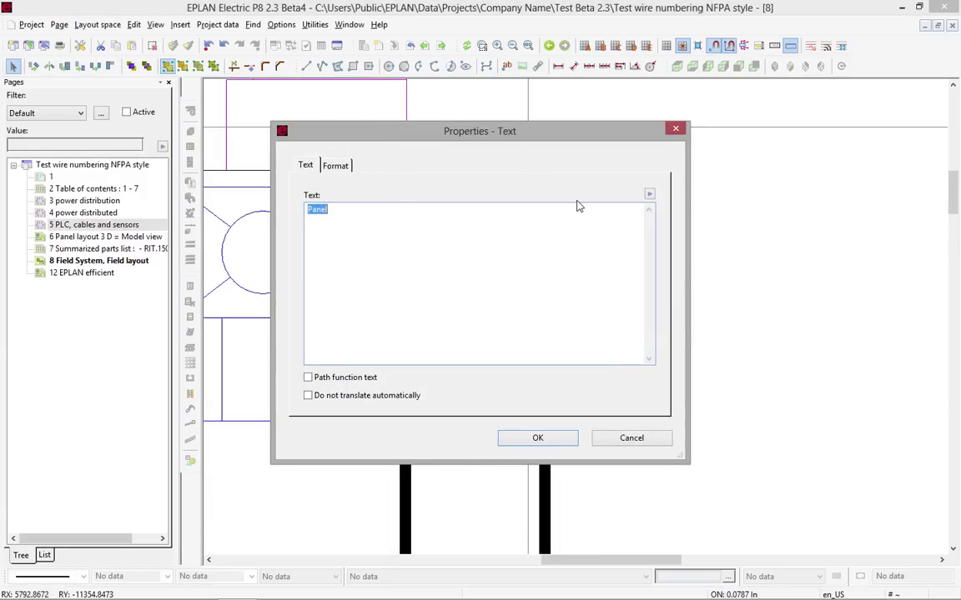
left_click(334, 166)
left_click(521, 220)
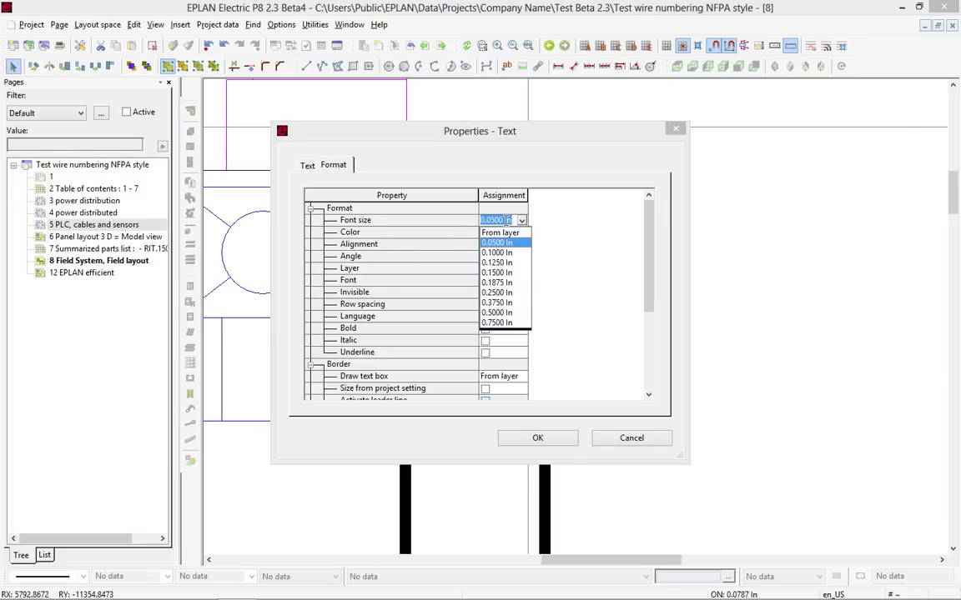
left_click(507, 220)
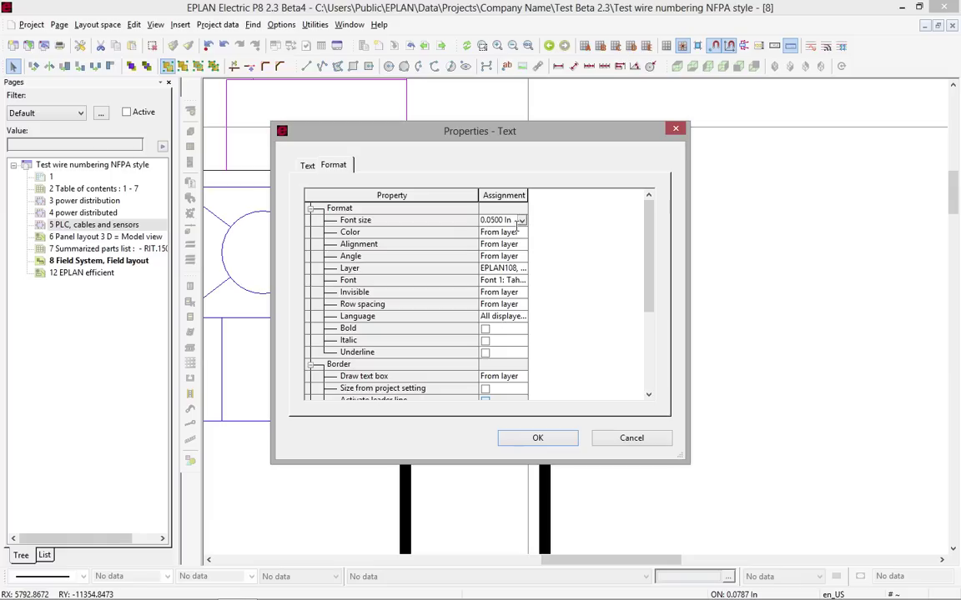
left_click_drag(525, 221, 479, 219)
type("10")
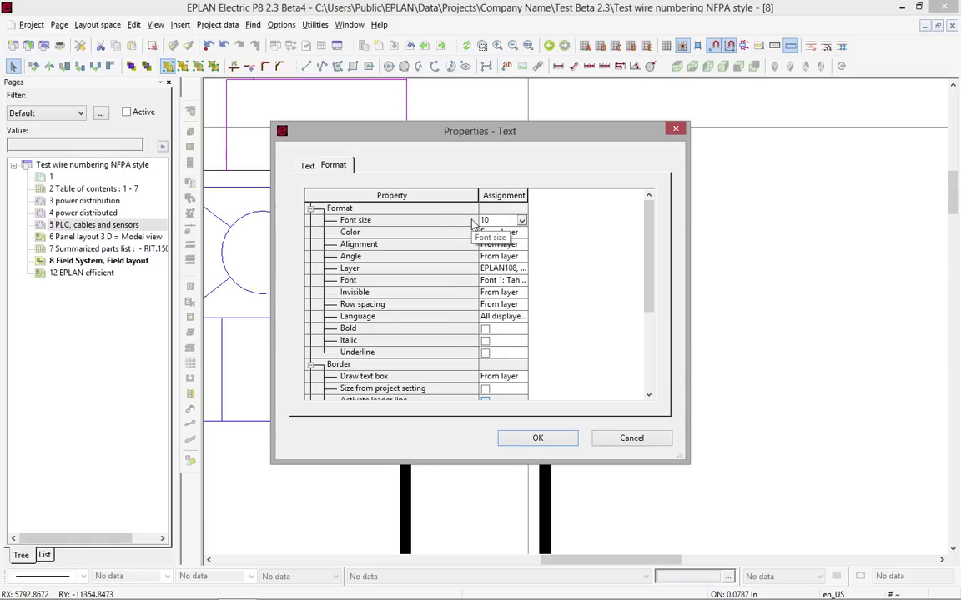
key("Return")
left_click(538, 437)
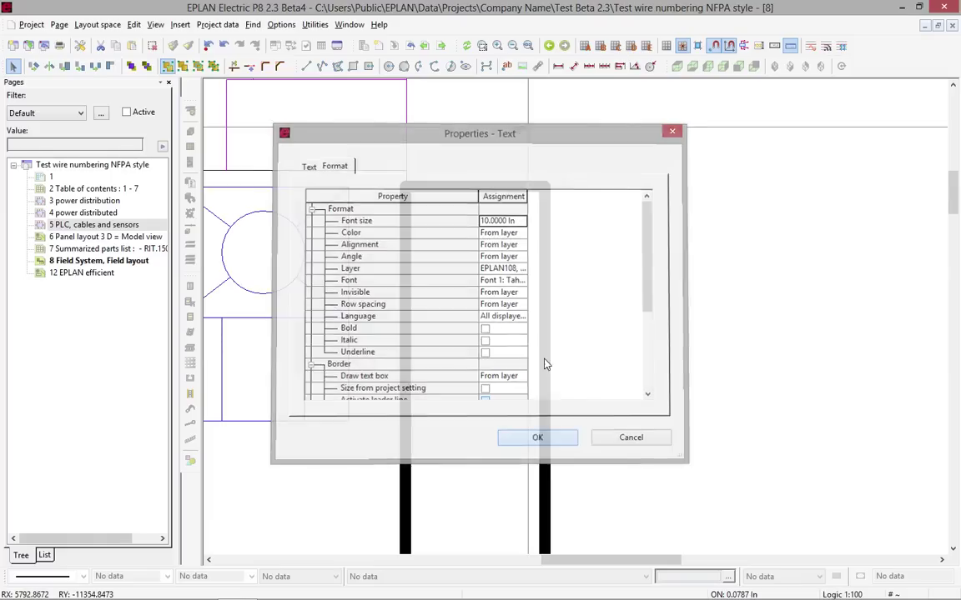
scroll(439, 332, "down", 3)
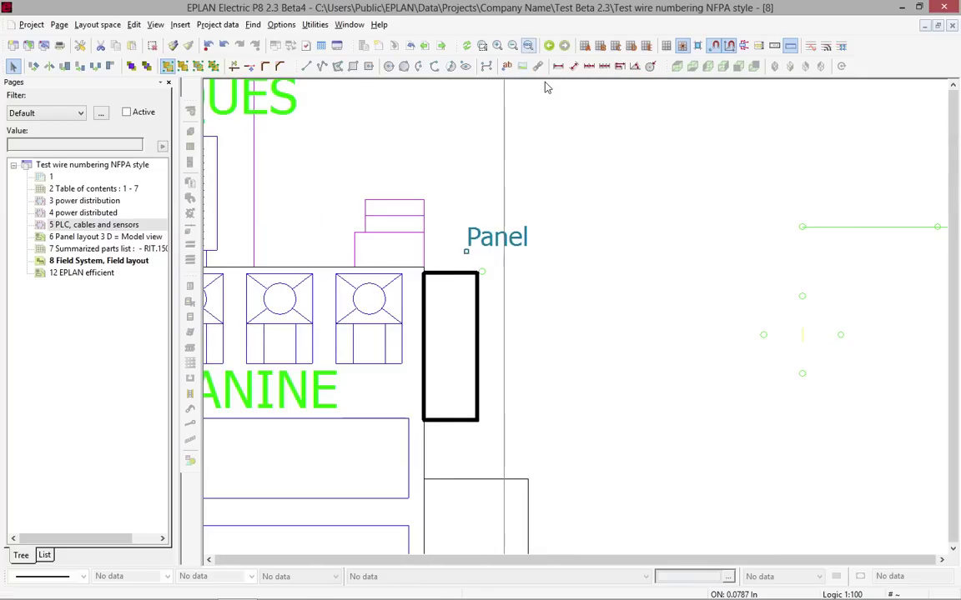
scroll(579, 187, "down", 3)
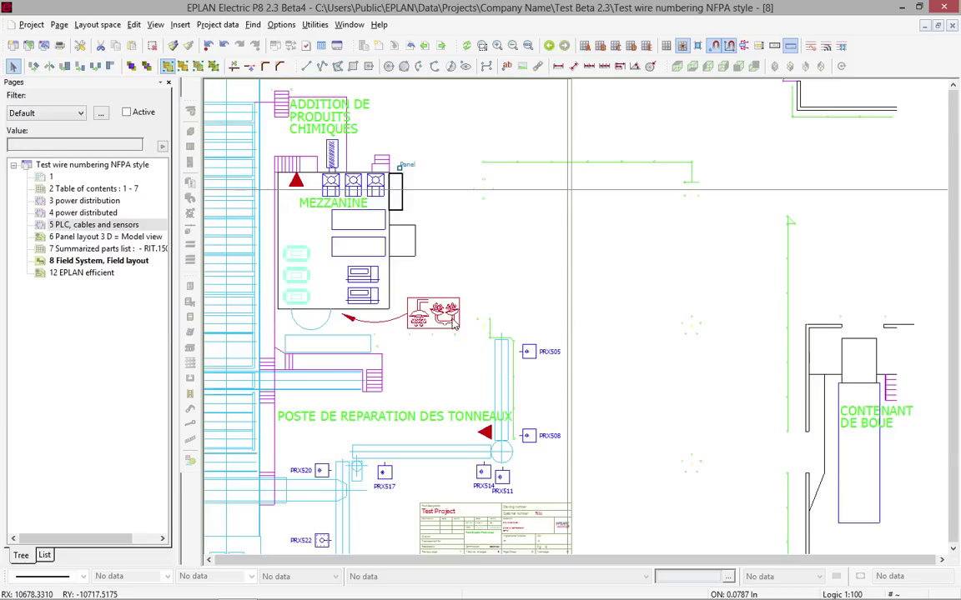
Step: Show the Topology toolbar floating over the drawing and bring up symbol selection for a routing point
right_click(873, 71)
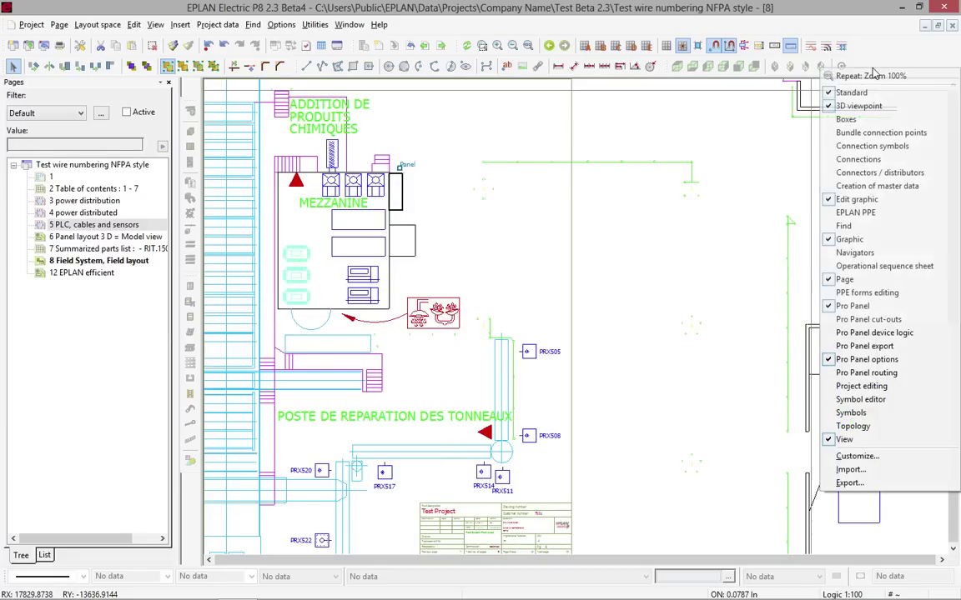
left_click(846, 438)
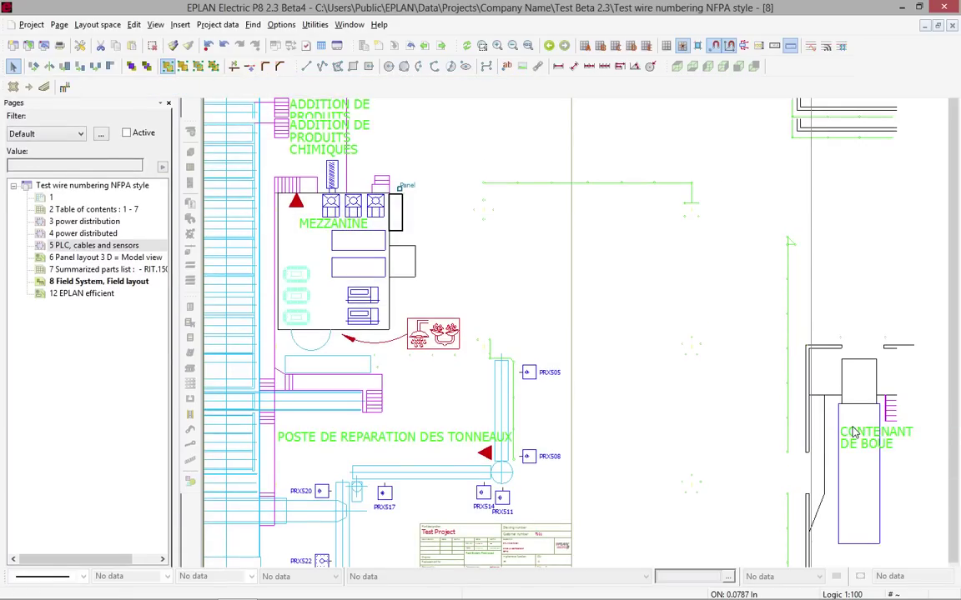
mouse_move(7, 87)
left_mouse_down()
mouse_move(296, 133)
mouse_move(455, 135)
mouse_move(483, 180)
left_mouse_up()
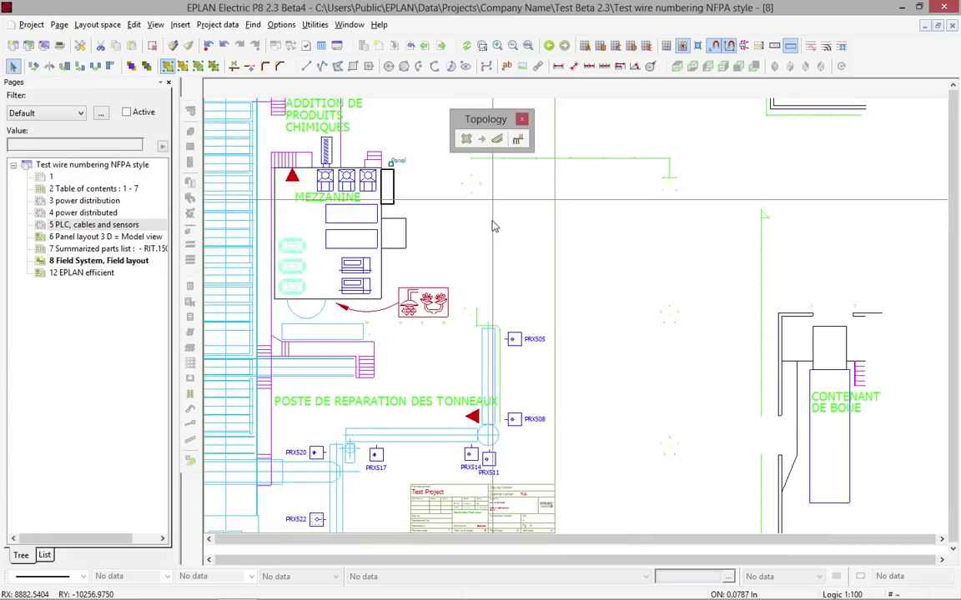
left_click(466, 139)
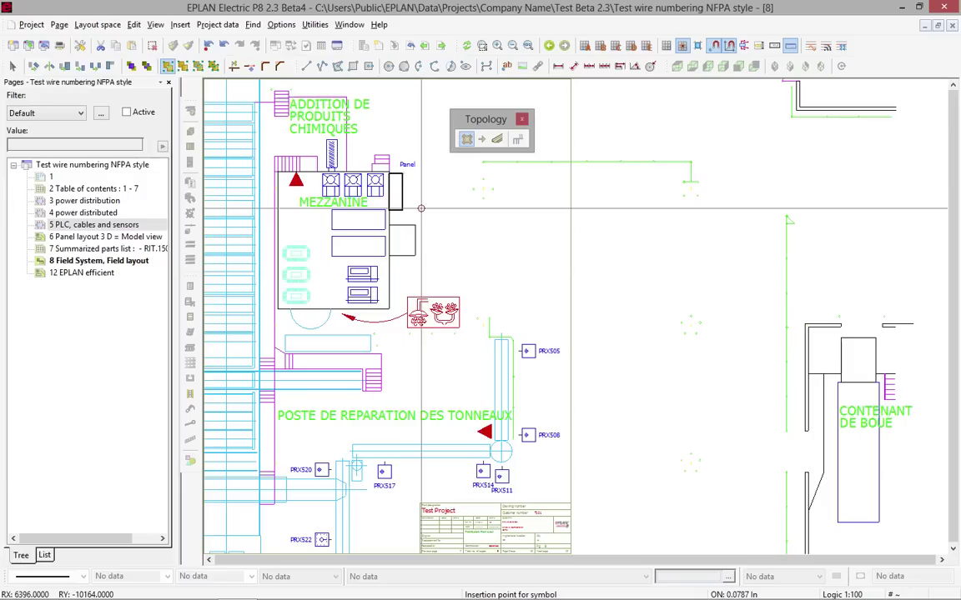
key("BackSpace")
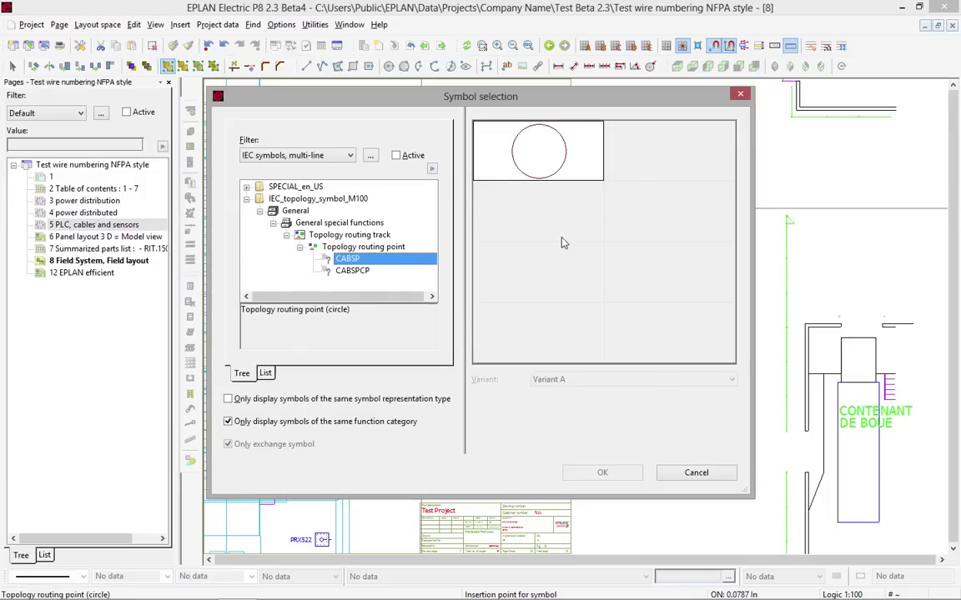
Step: Choose the star symbol and place routing point T1 at the panel edge and another beside PRX505
left_click(684, 291)
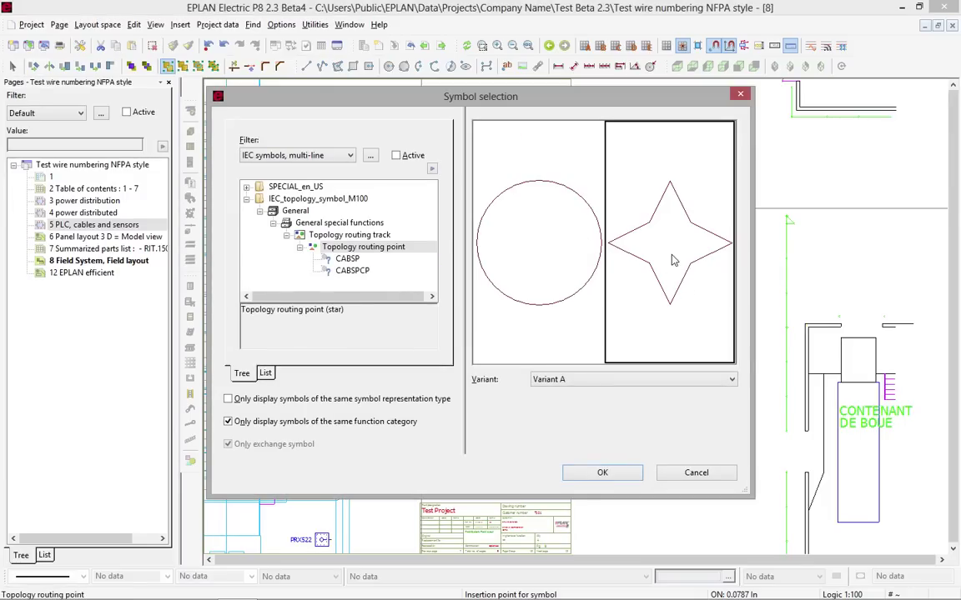
double_click(674, 261)
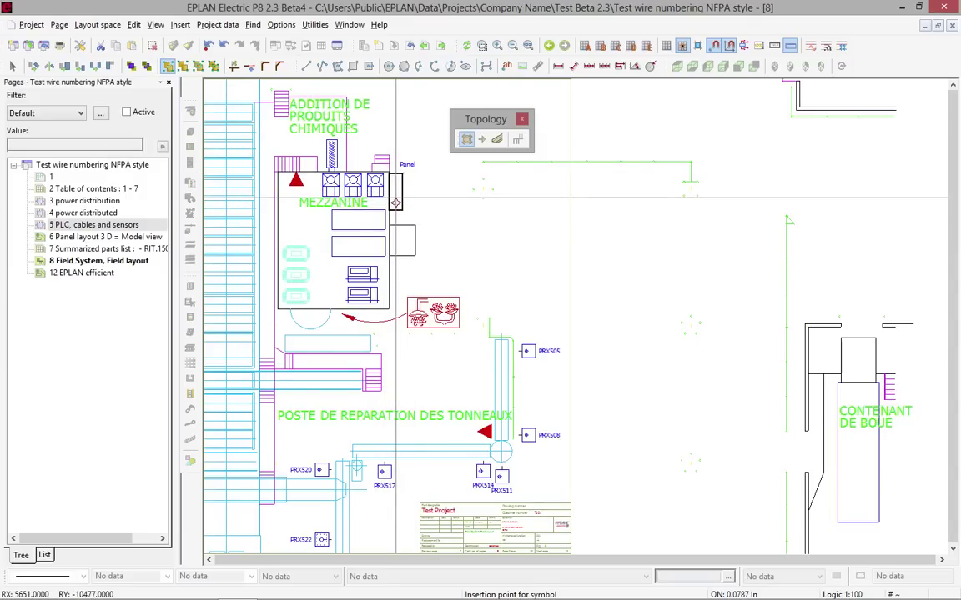
left_click(432, 252)
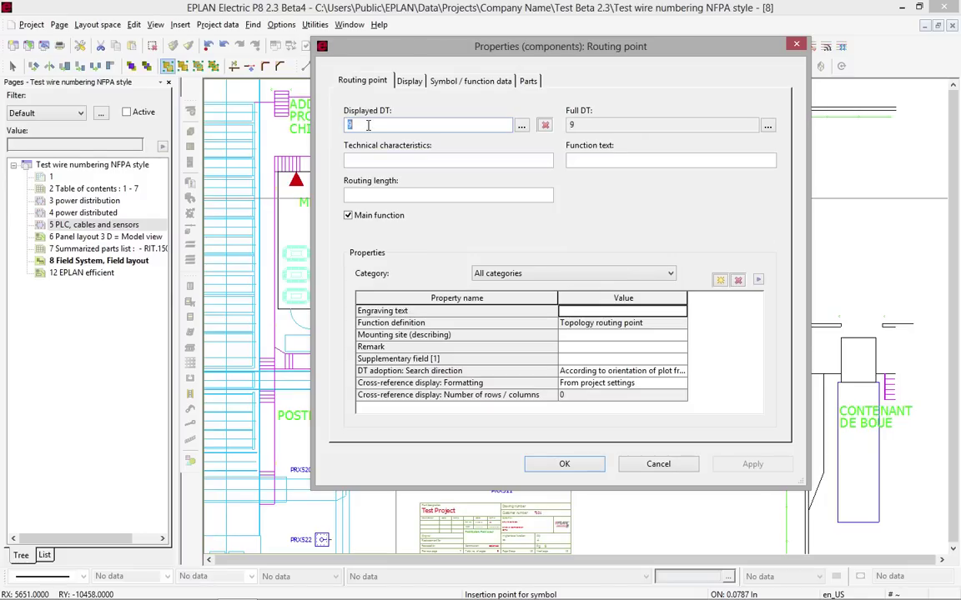
type("T")
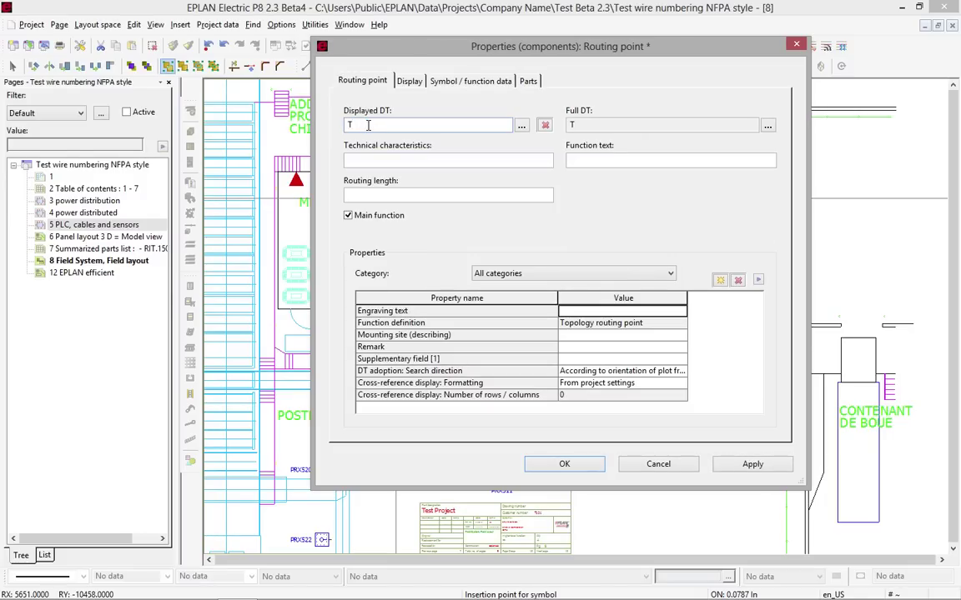
type("1")
key("Return")
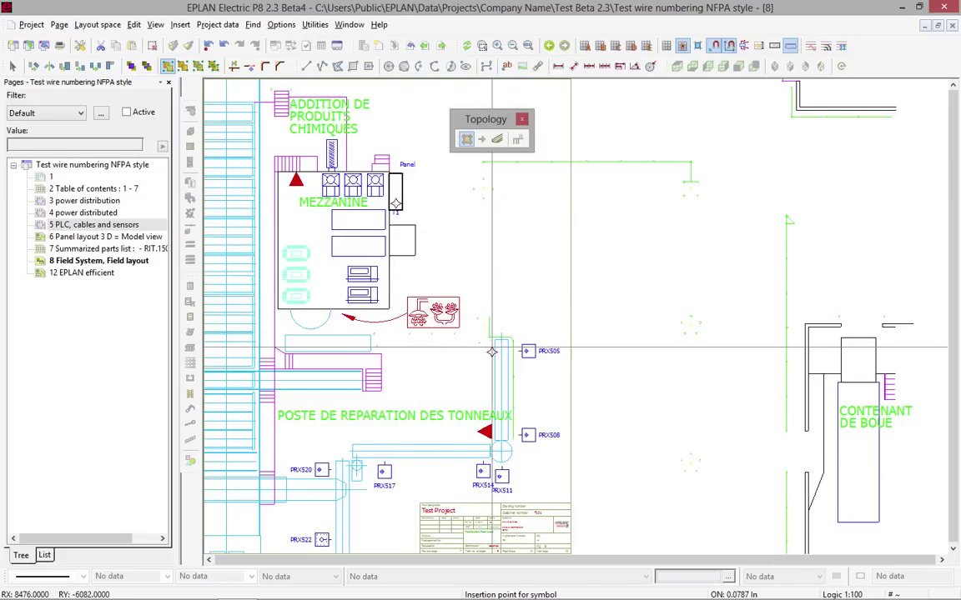
left_click(485, 346)
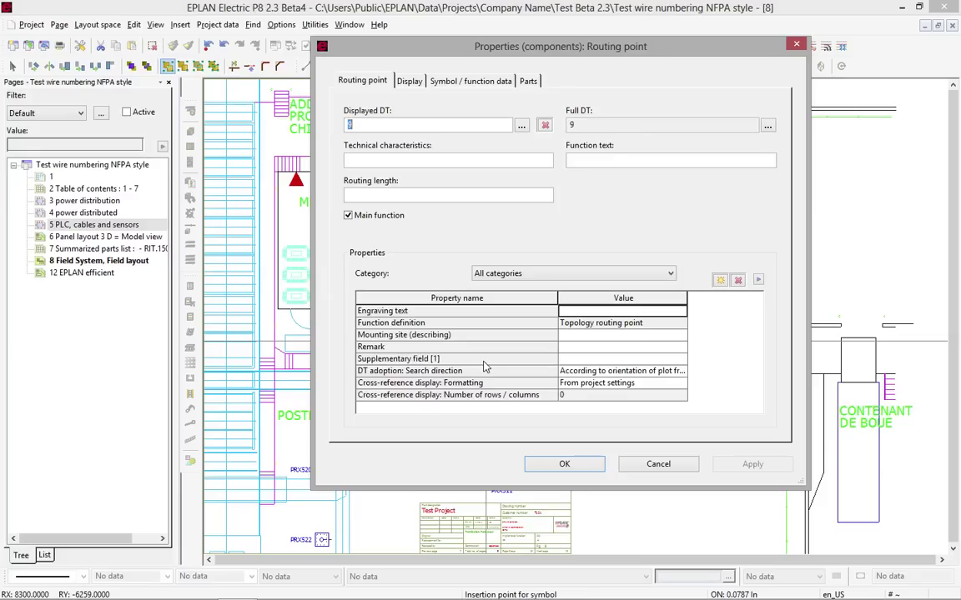
type("T1")
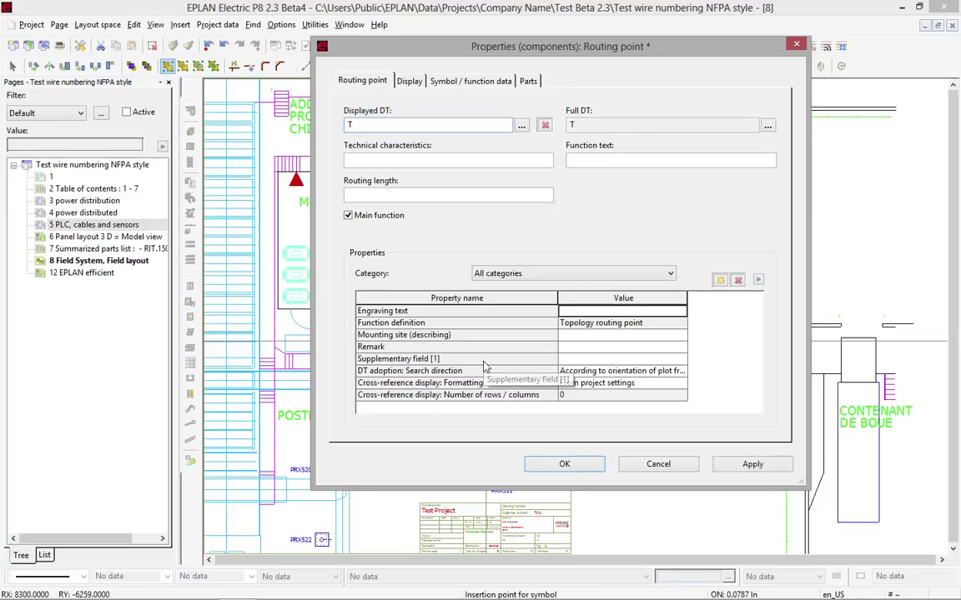
key("Return")
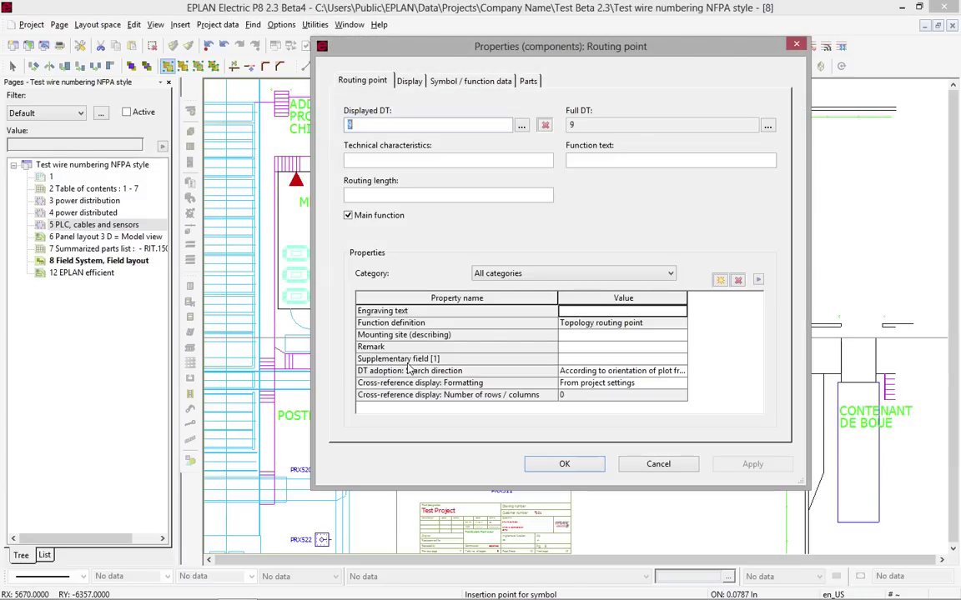
Step: Designate routing points T2, T4 above PRX520, and T5 near the red triangle
type("T2")
key("Return")
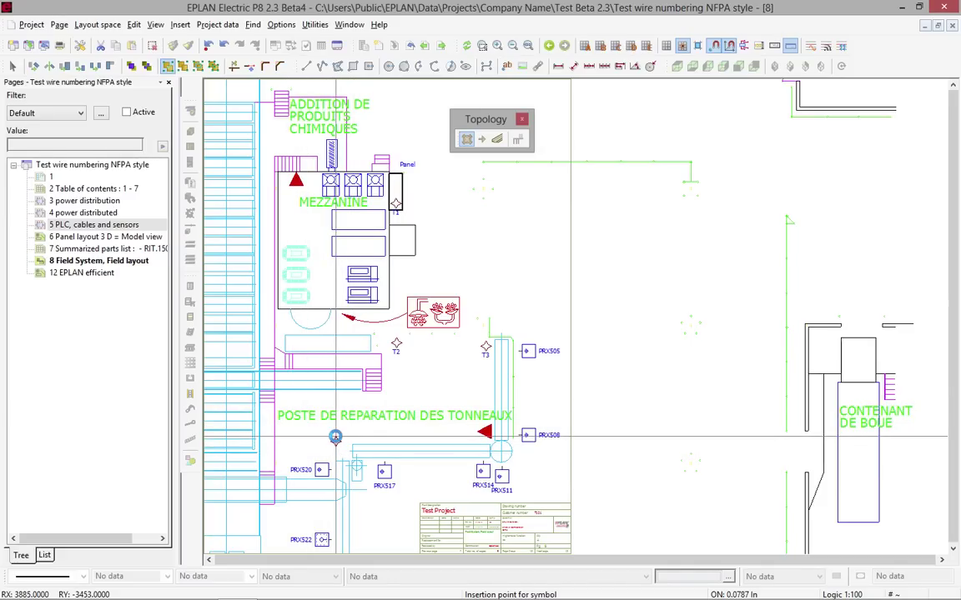
left_click(334, 437)
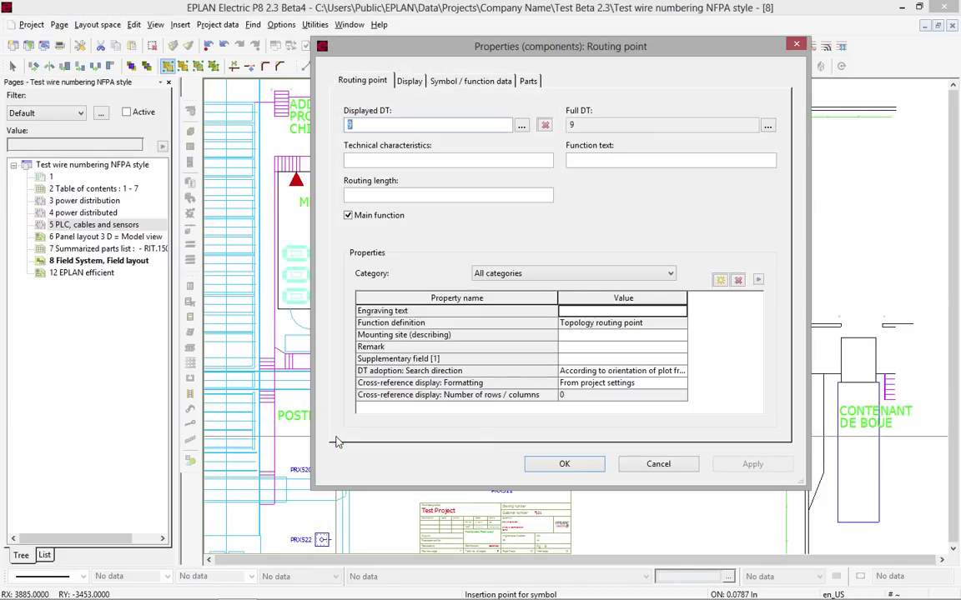
type("T4")
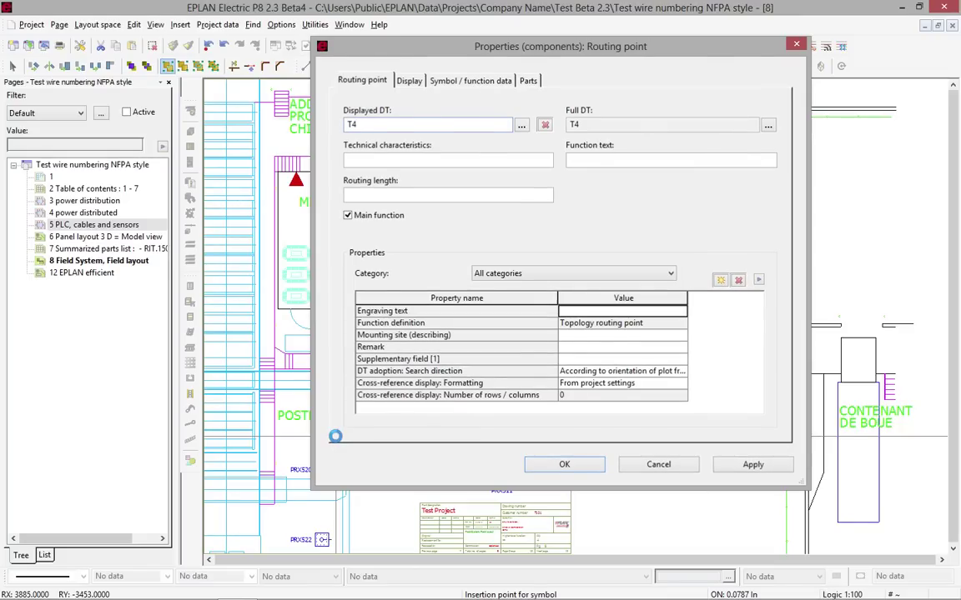
key("Return")
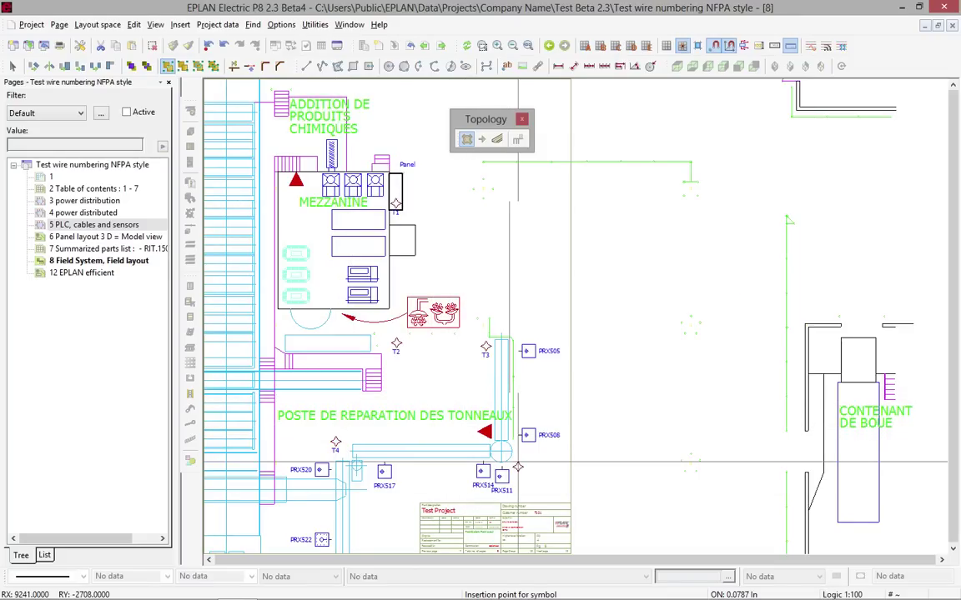
left_click(479, 435)
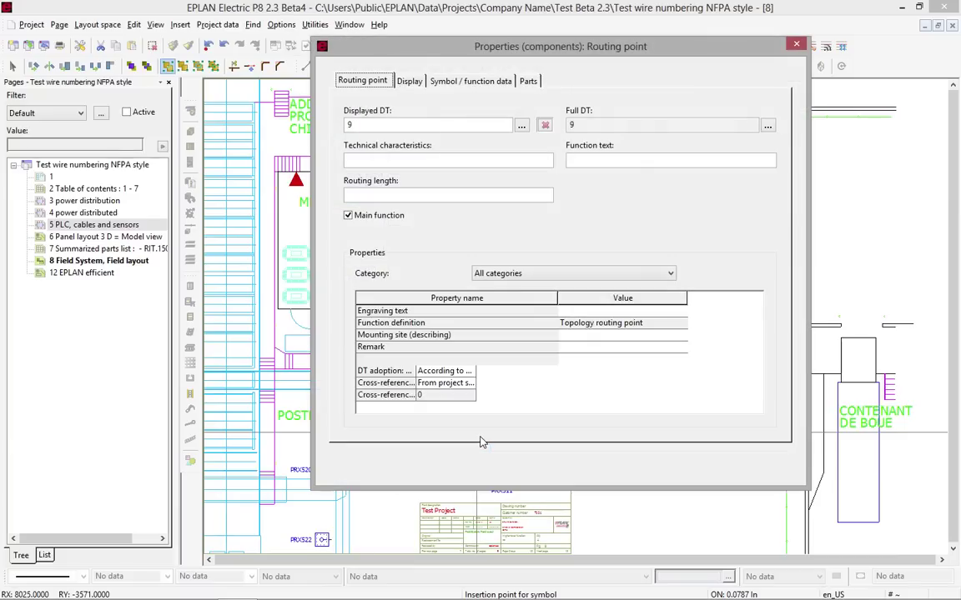
type("T5")
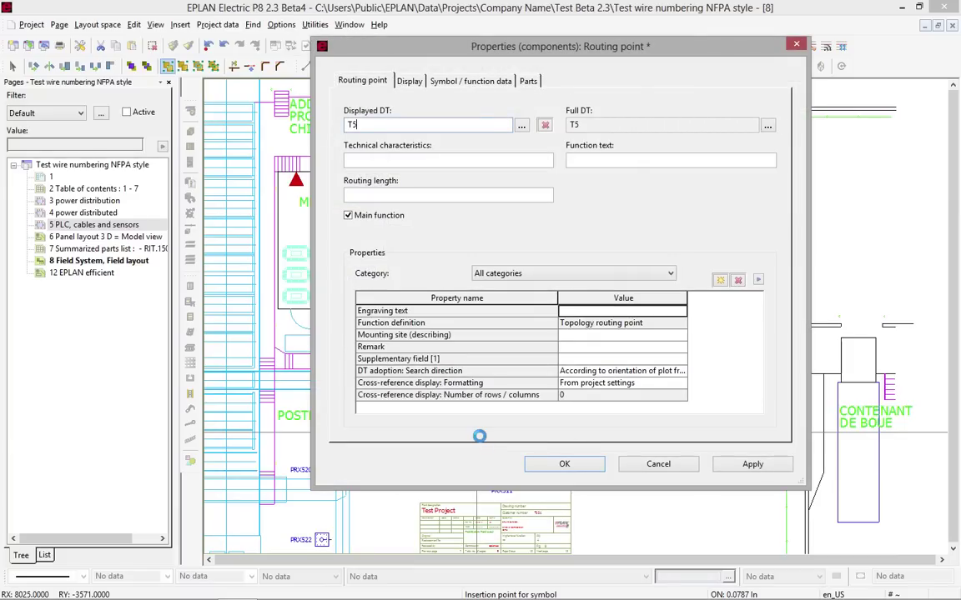
key("Return")
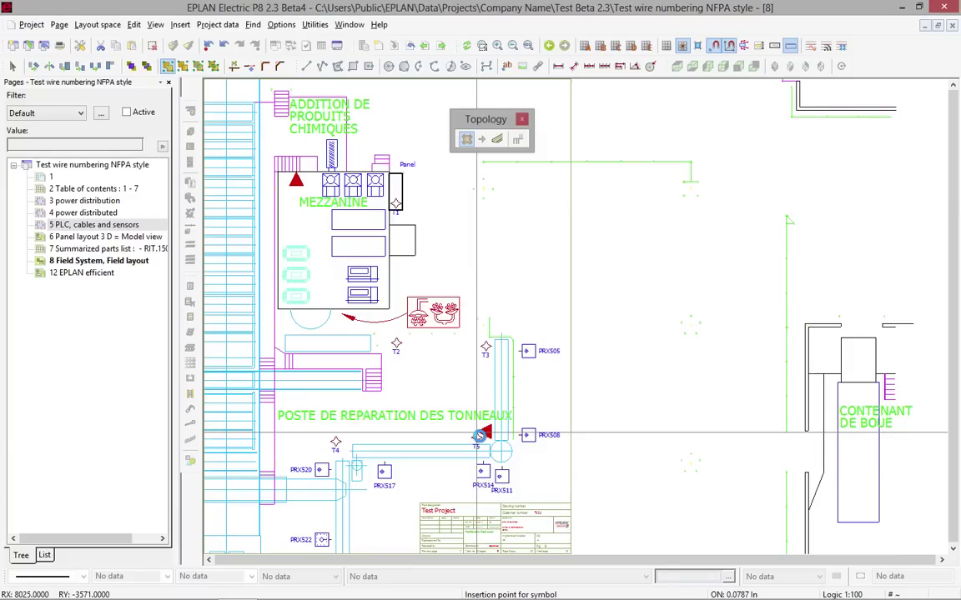
Step: Draw a routing path from T1 to T2 designated TE1
left_click(498, 140)
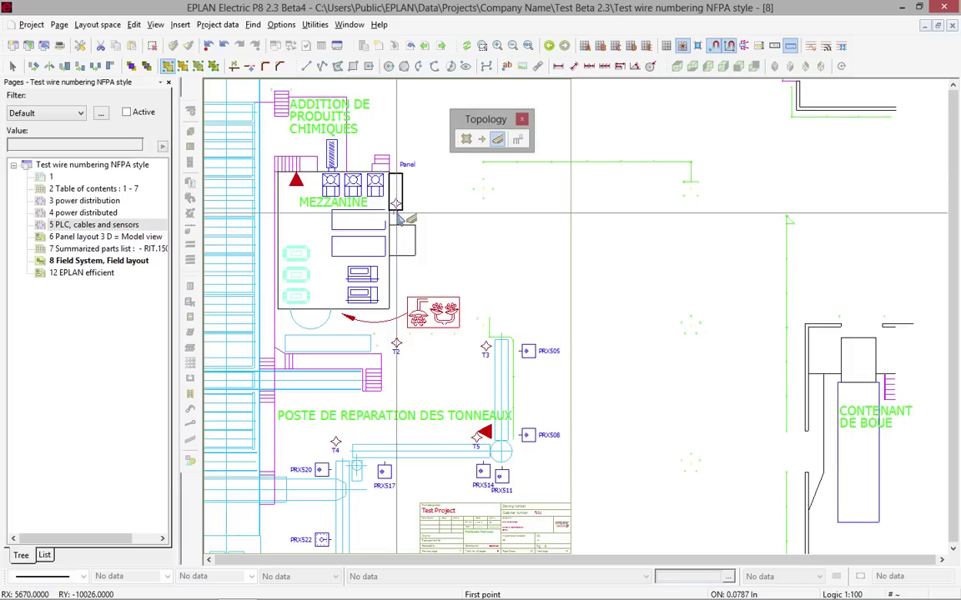
left_click(397, 215)
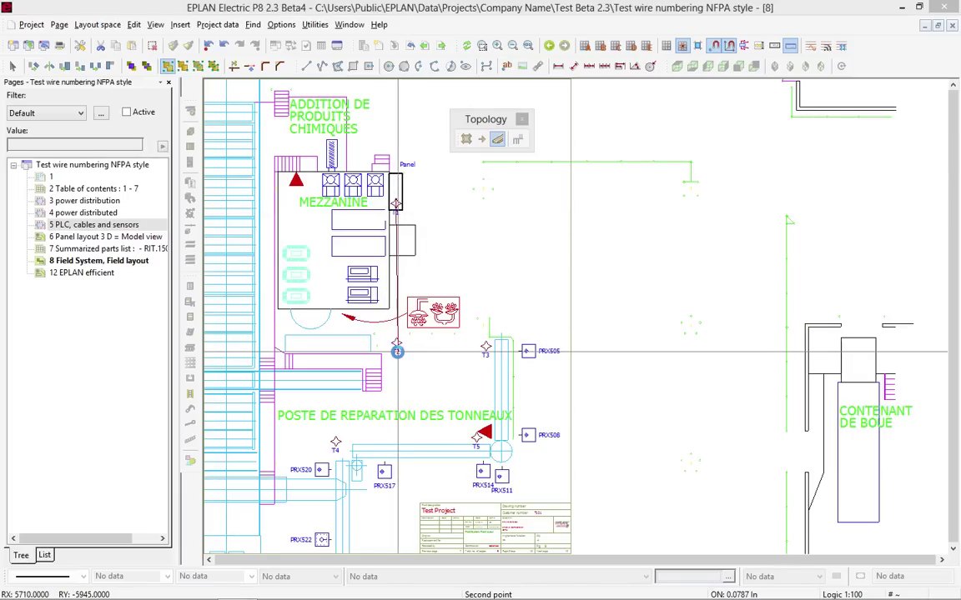
left_click(397, 351)
type("TE1")
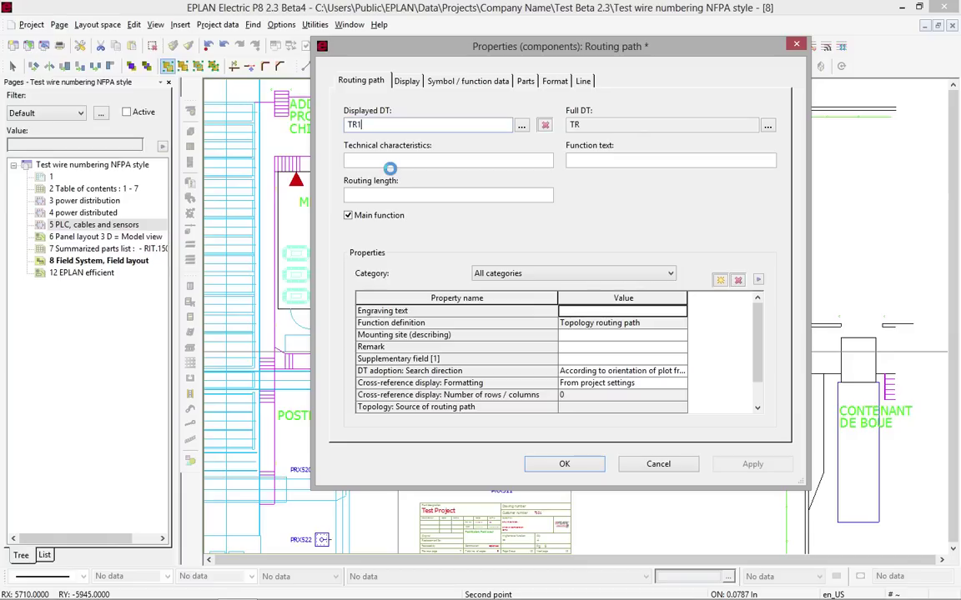
key("Return")
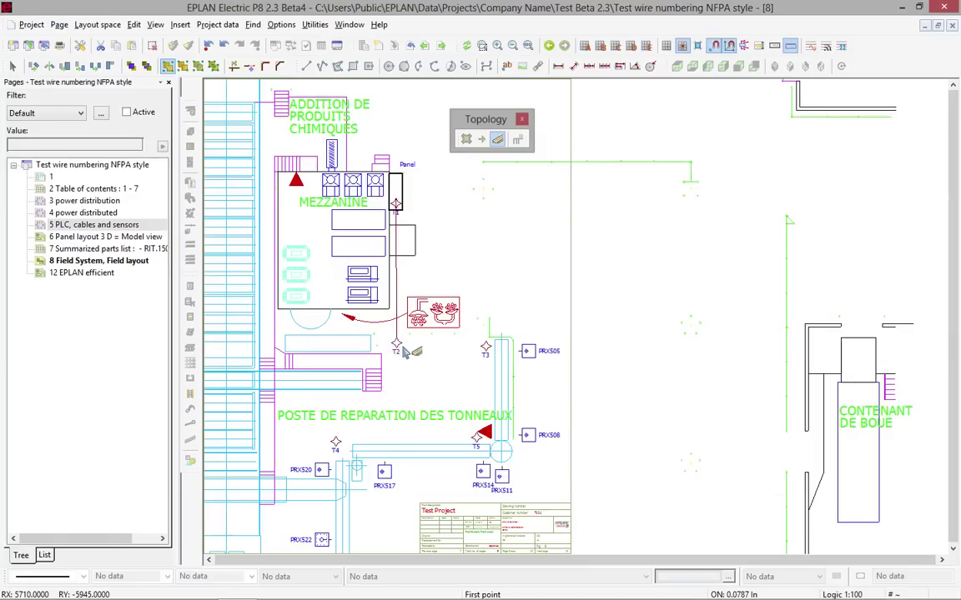
Step: Draw the next routing path from T2 down to T4, designated TR
left_click(397, 351)
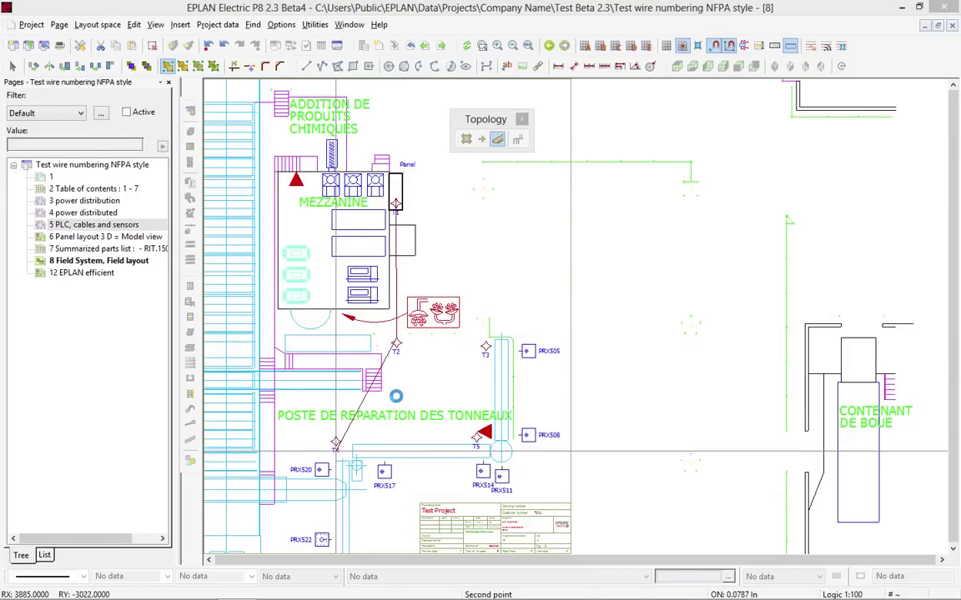
left_click(398, 403)
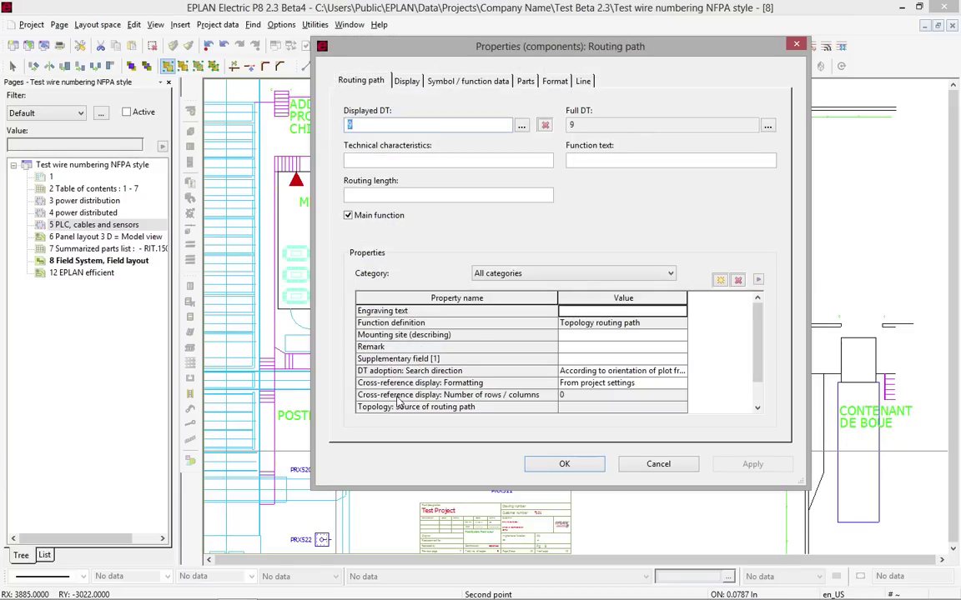
type("TR2")
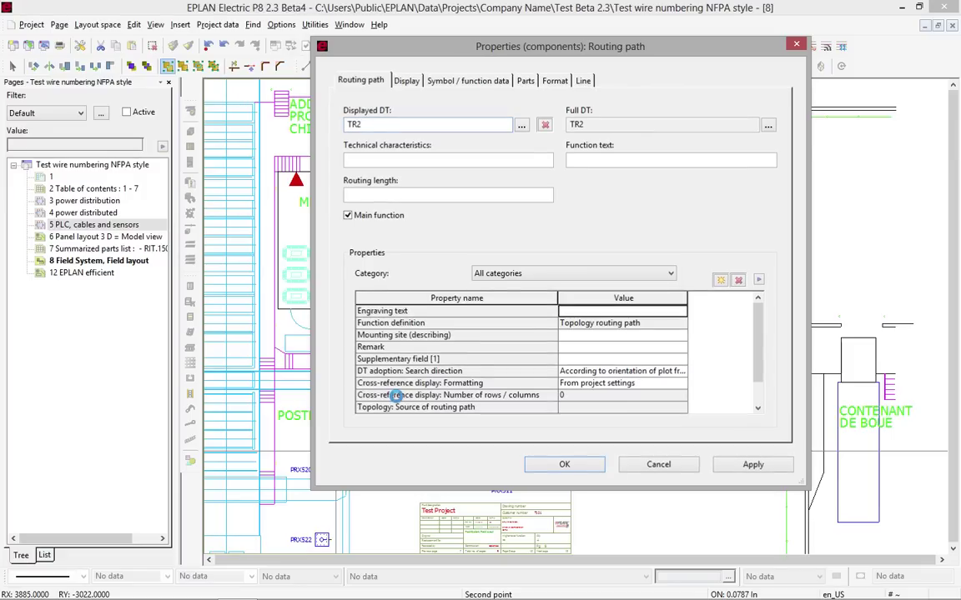
key("Return")
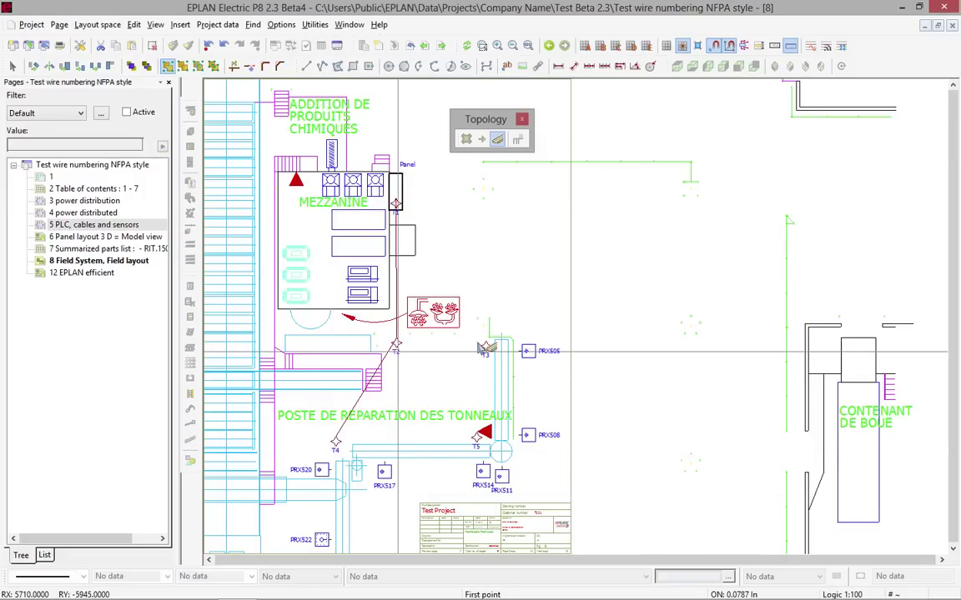
Step: Draw a routing path from T2 to T3 designated TR3
left_click(396, 343)
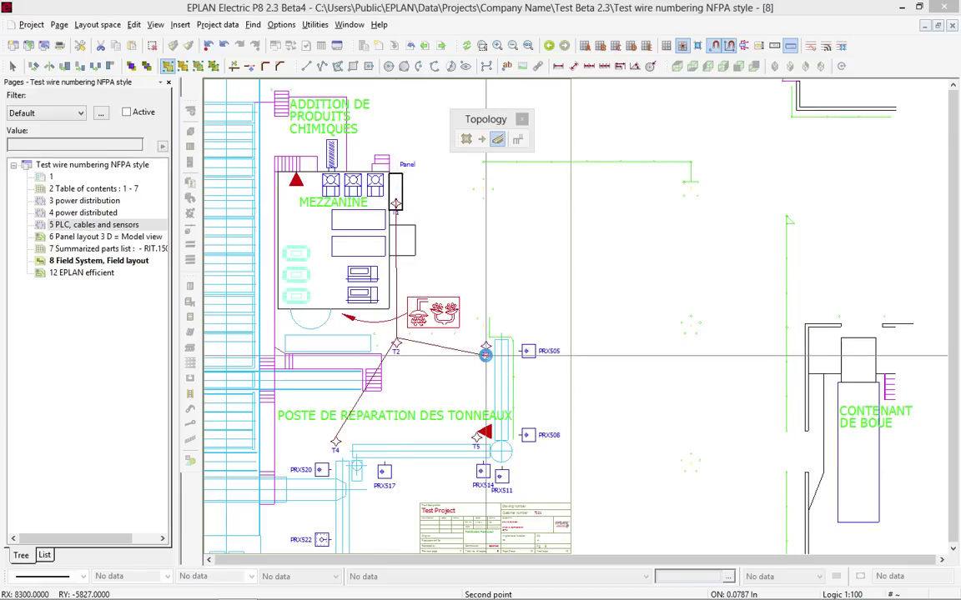
left_click(486, 355)
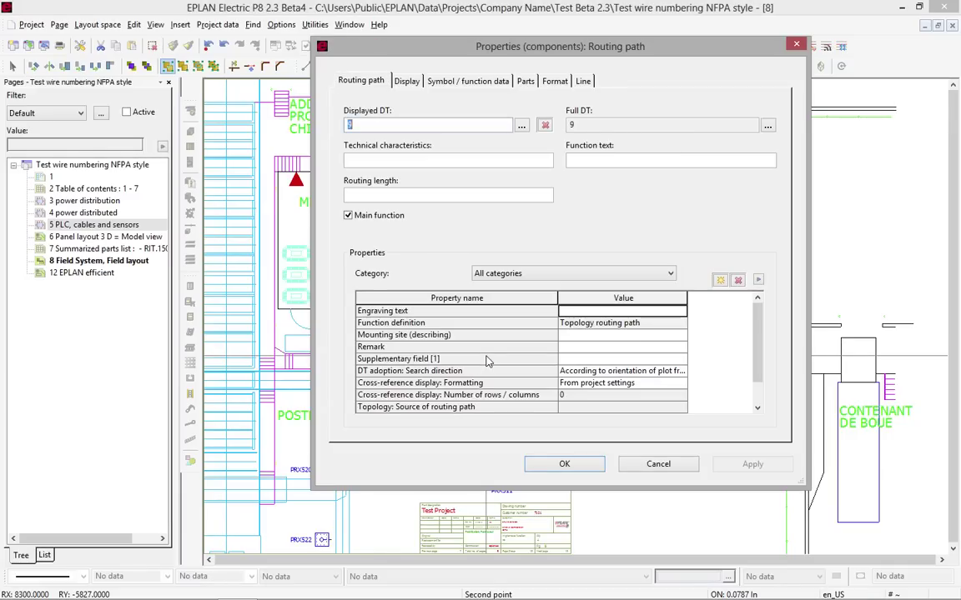
type("TR3")
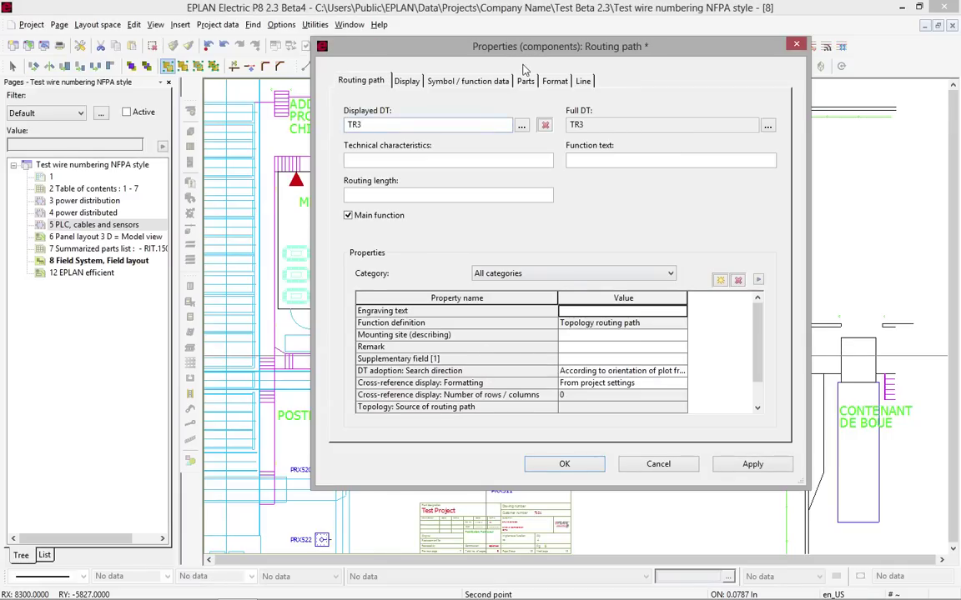
left_click(525, 81)
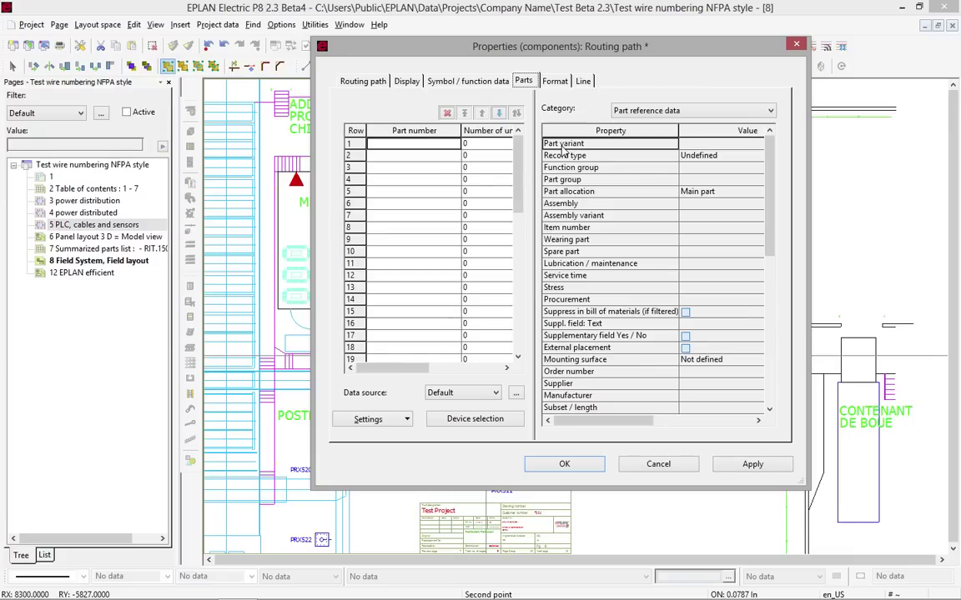
left_click(564, 464)
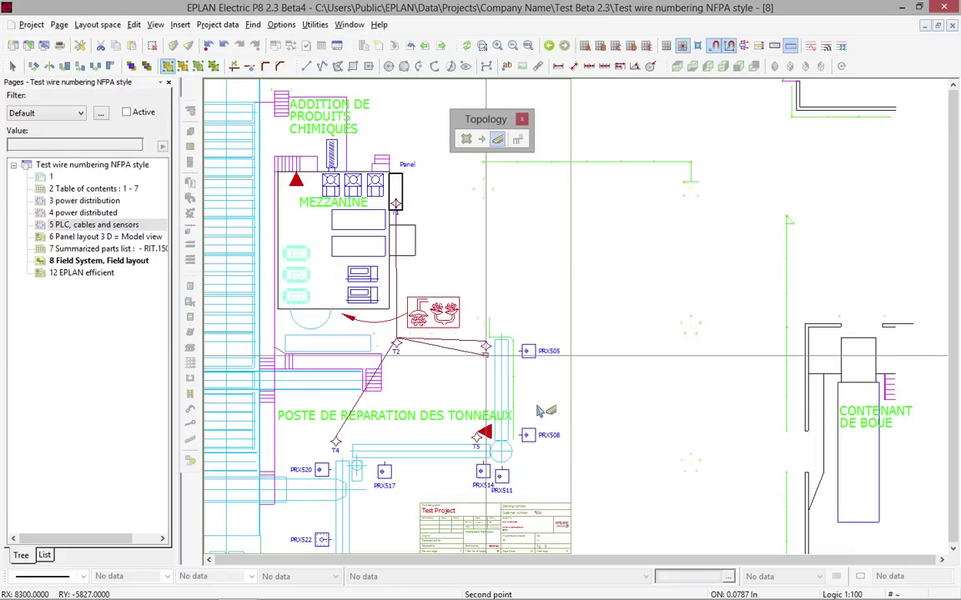
Step: Draw a routing path from T3 to T5 designated TR5
left_click(484, 346)
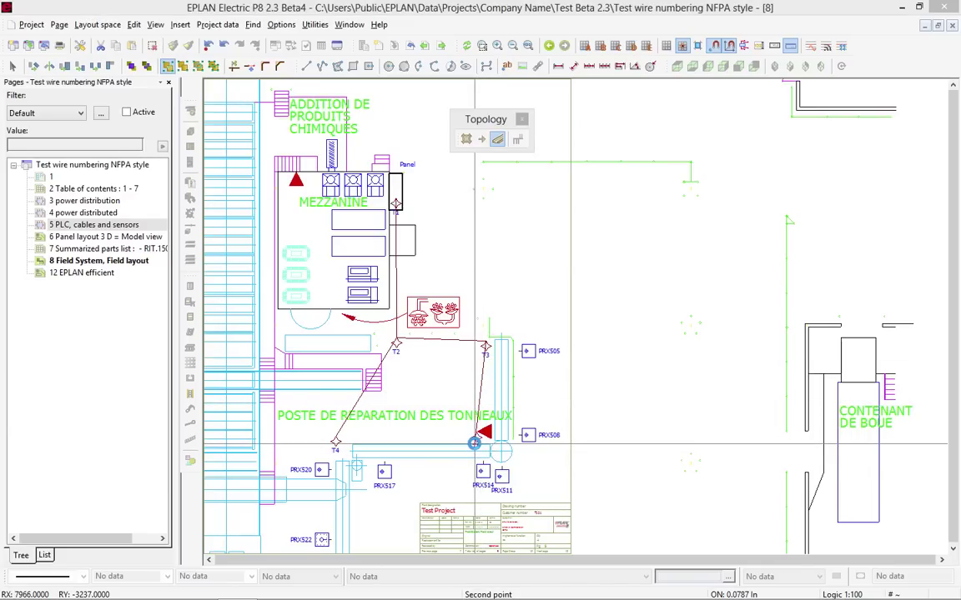
left_click(476, 447)
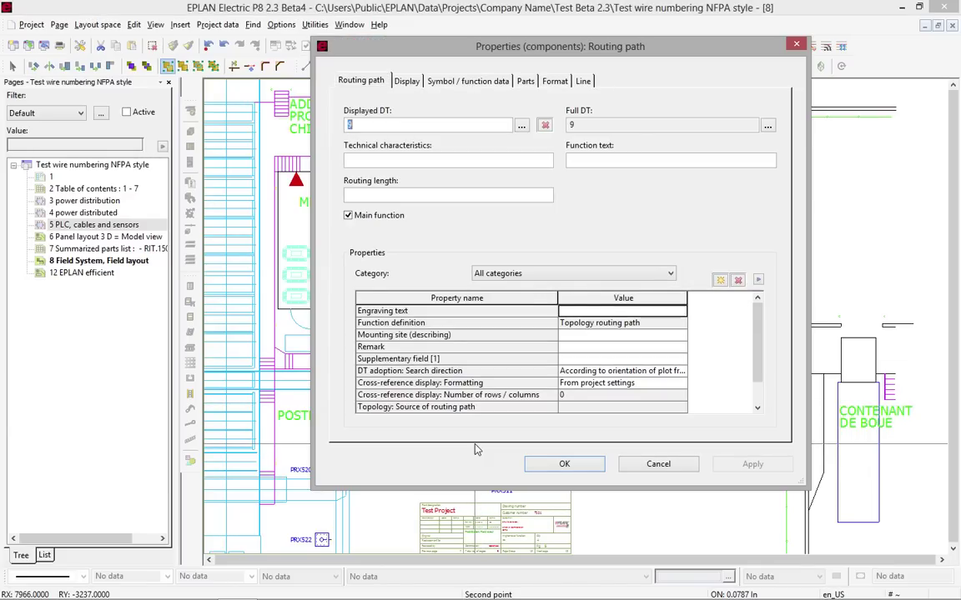
type("TR5")
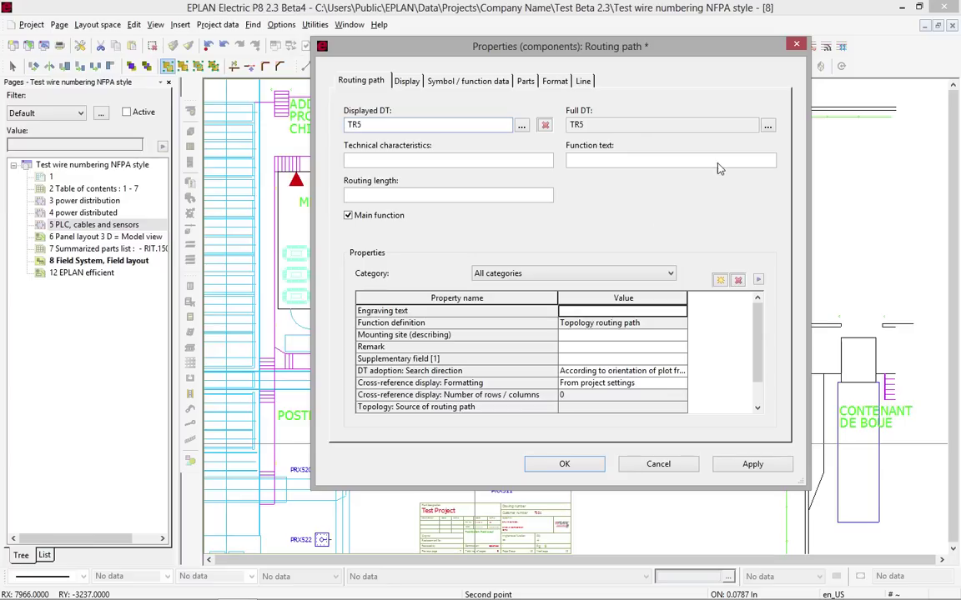
left_click(525, 80)
left_click(399, 156)
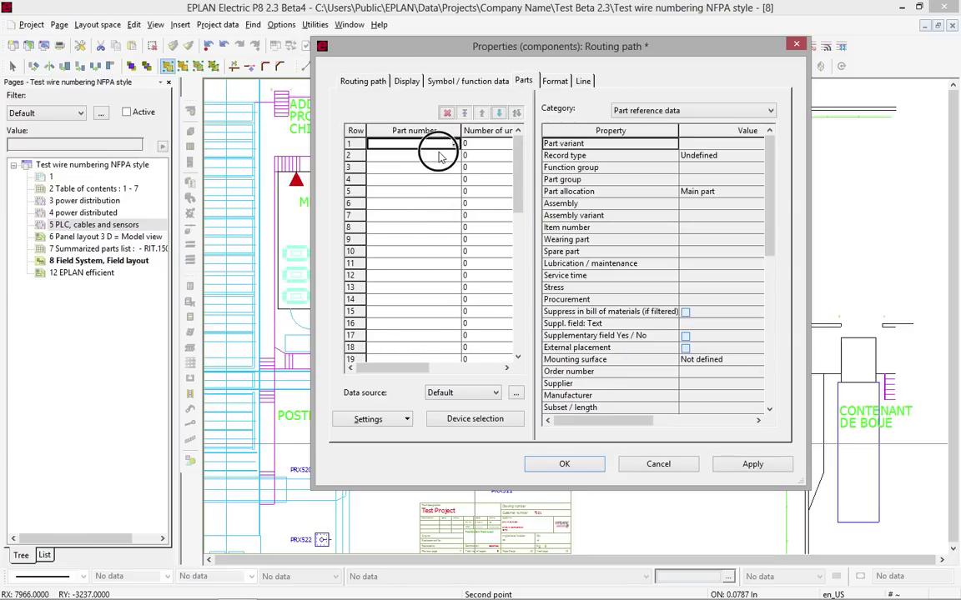
left_click_drag(434, 172, 436, 180)
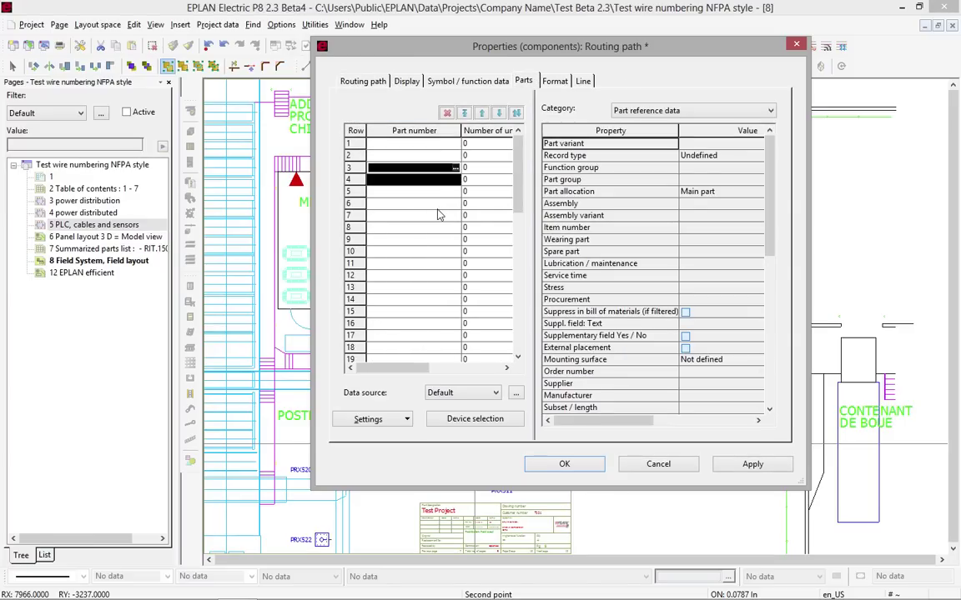
left_click(583, 468)
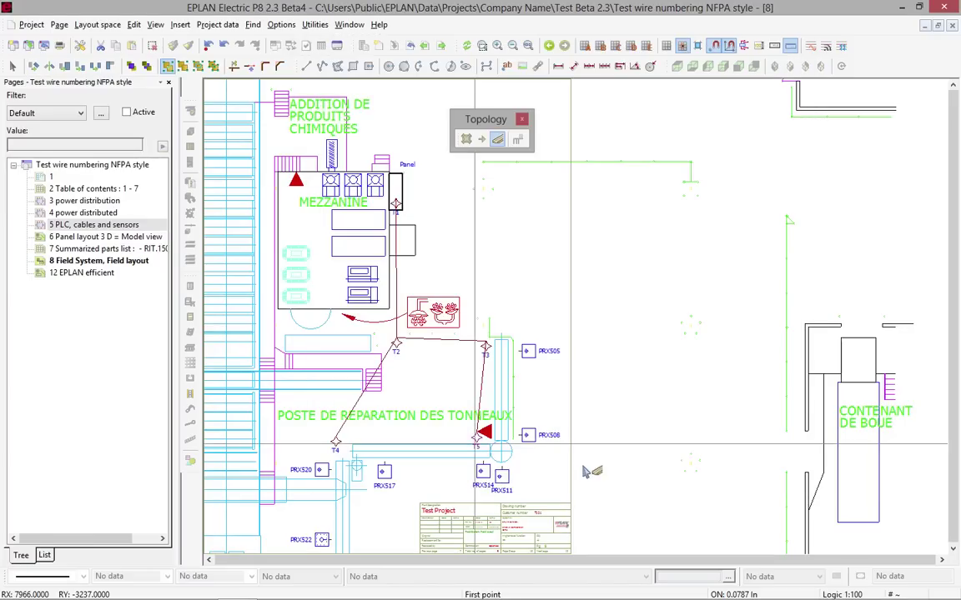
key("Escape")
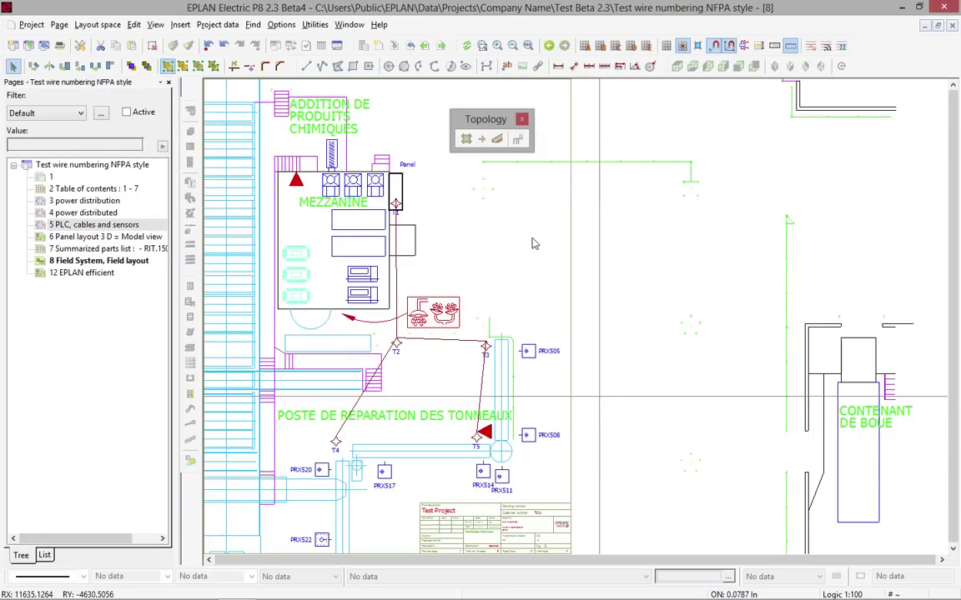
Step: From the Devices navigator, expand TB > TB1 and drag its terminal strip definition beside the Panel
left_click(227, 25)
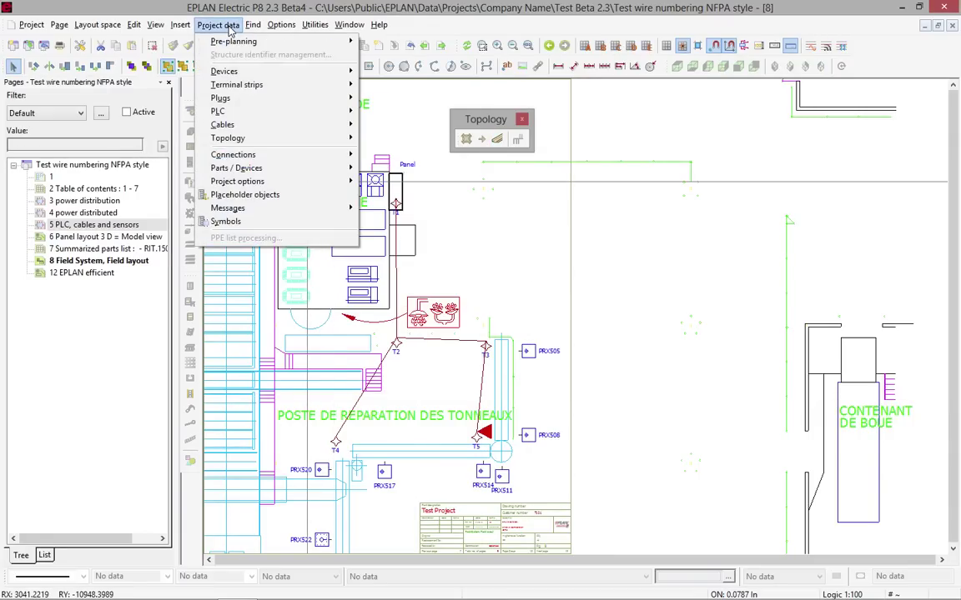
mouse_move(242, 72)
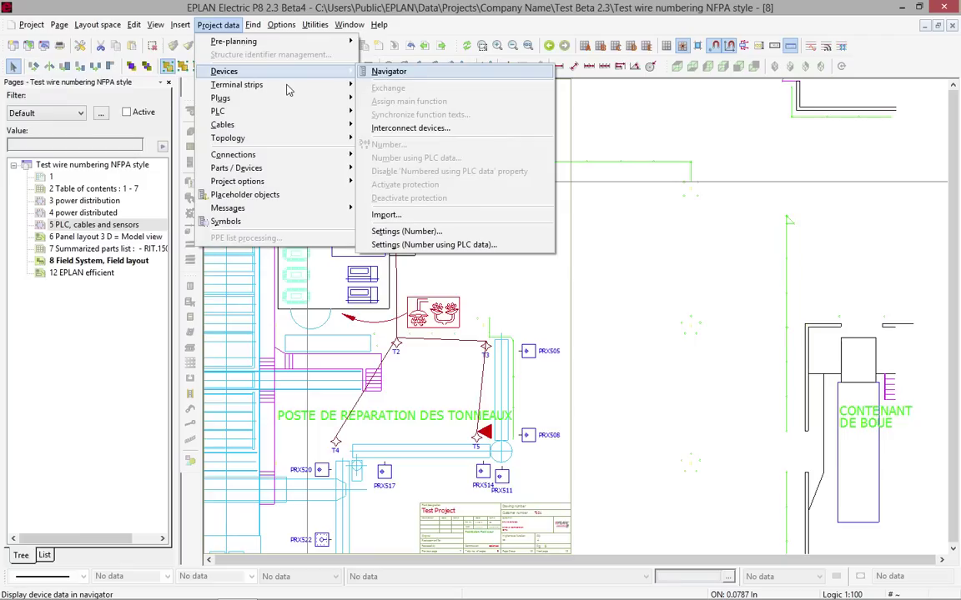
mouse_move(278, 87)
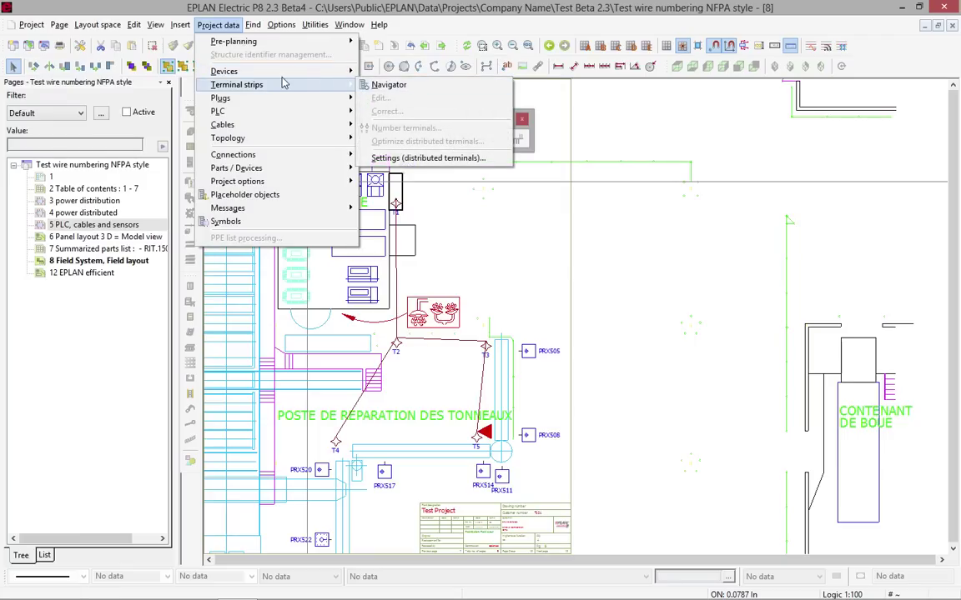
left_click(388, 71)
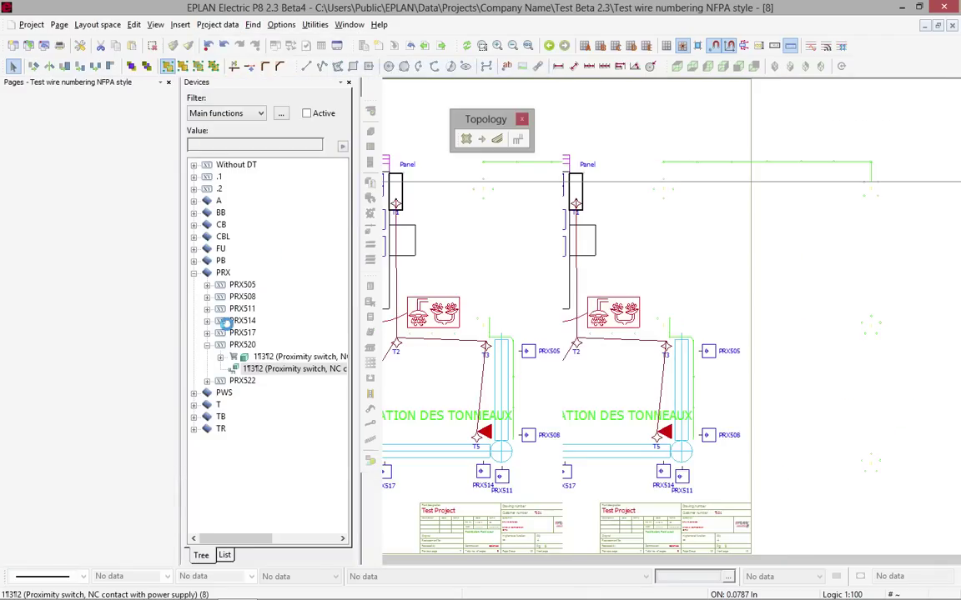
left_click(194, 421)
left_click(194, 417)
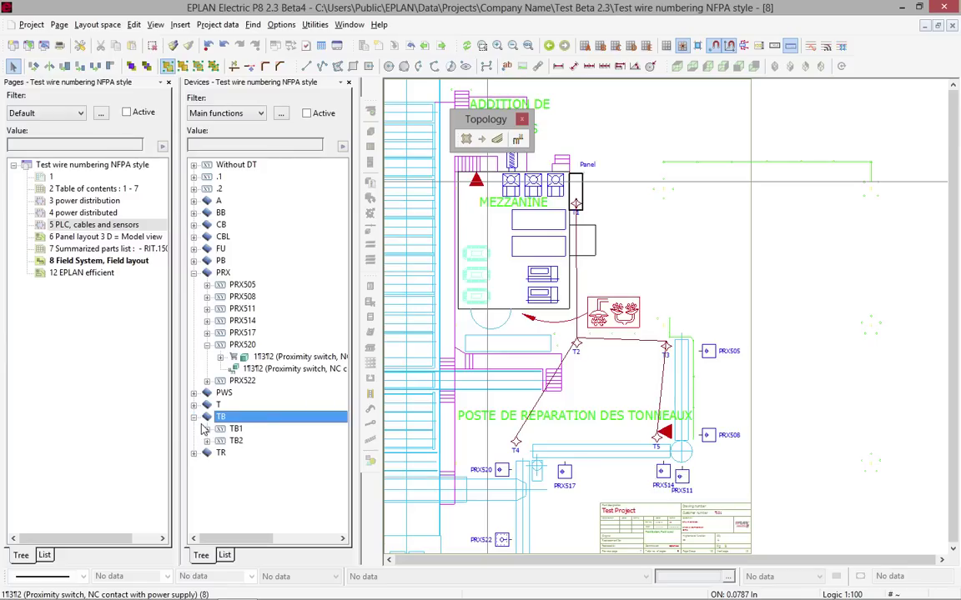
left_click(207, 429)
left_click(274, 442)
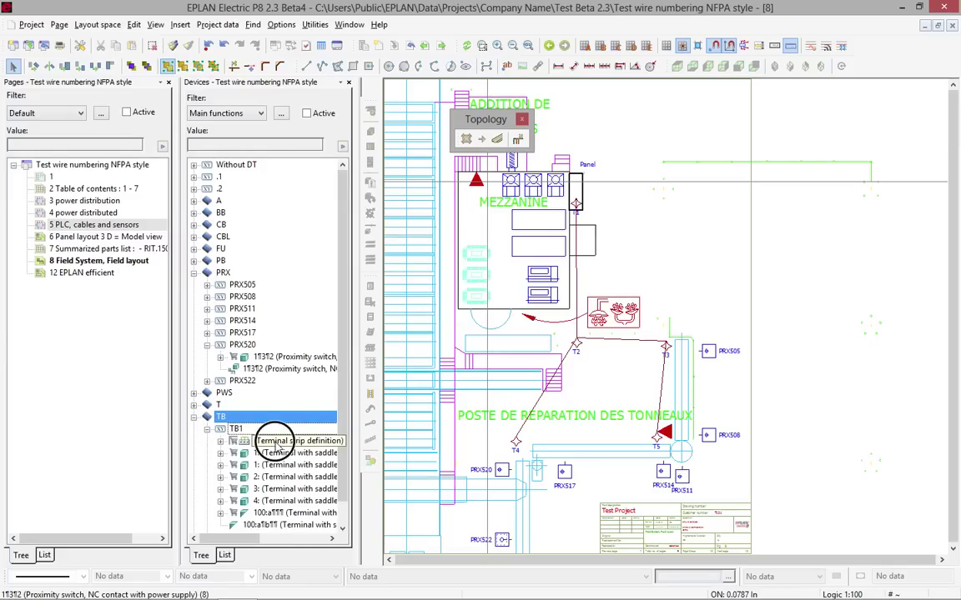
left_click_drag(276, 442, 563, 157)
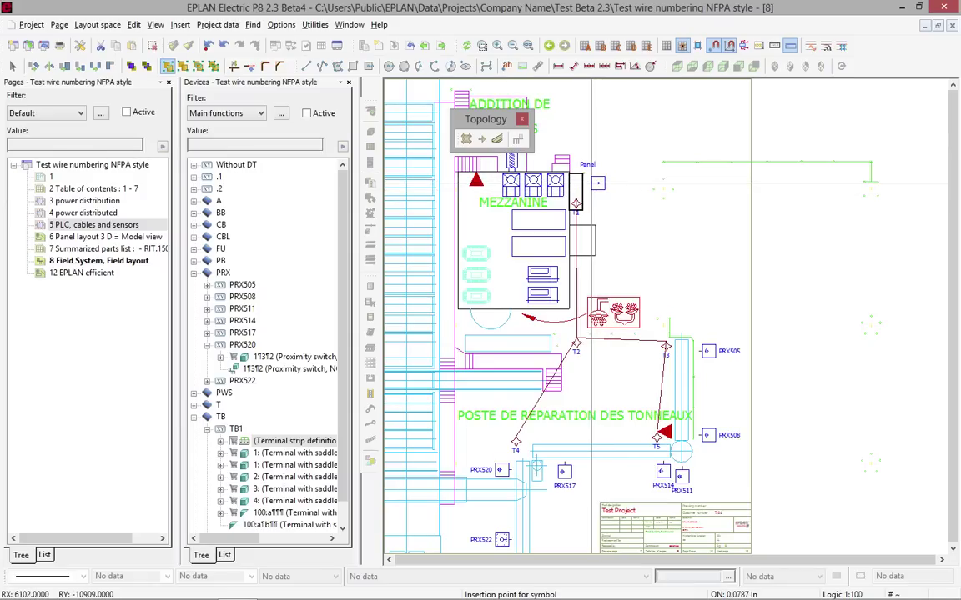
Step: Fix TB1 beside the Panel, place TB2 just below it, and select the layout region
left_click(590, 222)
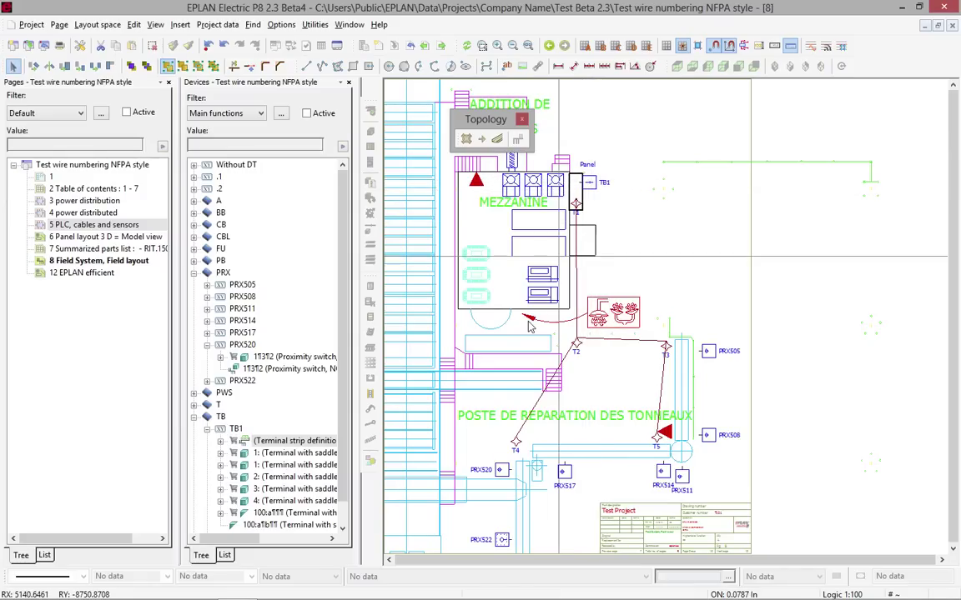
left_click(342, 529)
left_click(213, 514)
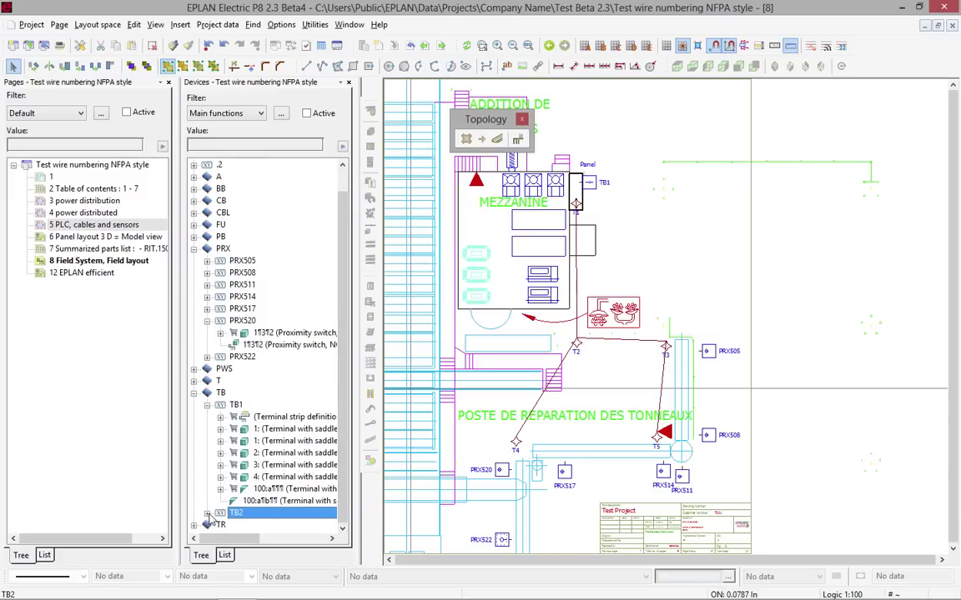
left_click(206, 513)
left_click_drag(267, 225, 599, 202)
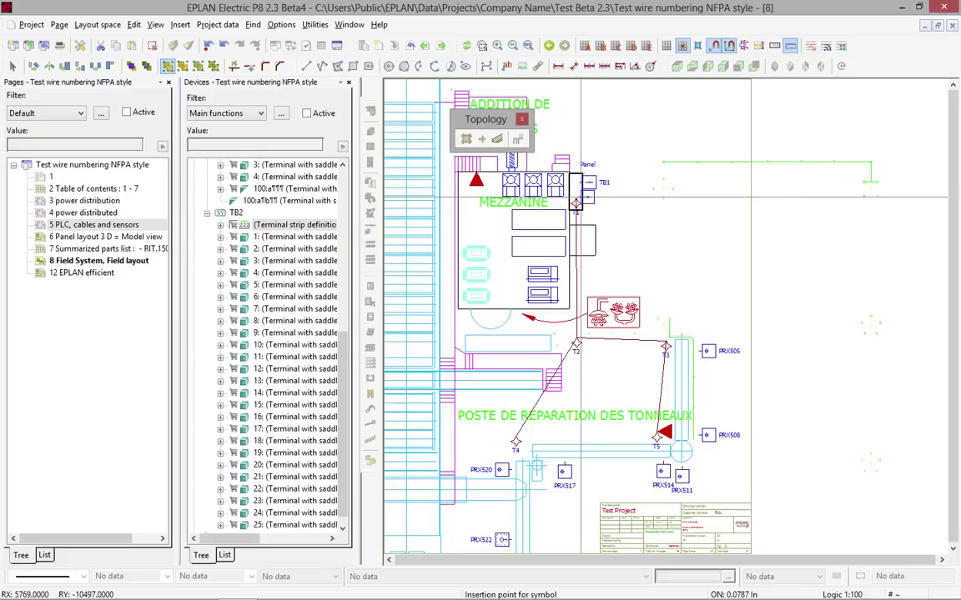
left_click(582, 197)
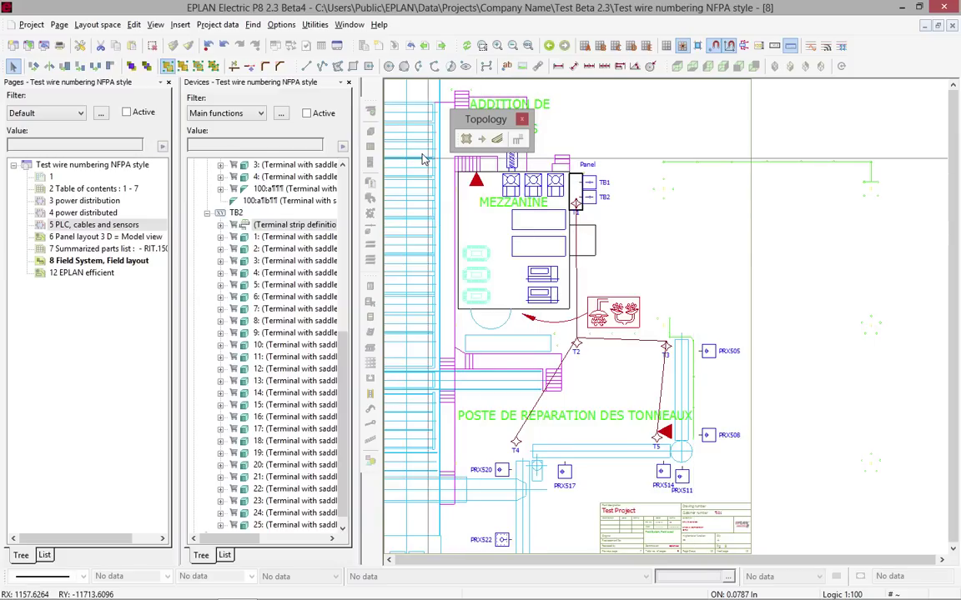
left_click_drag(420, 155, 797, 563)
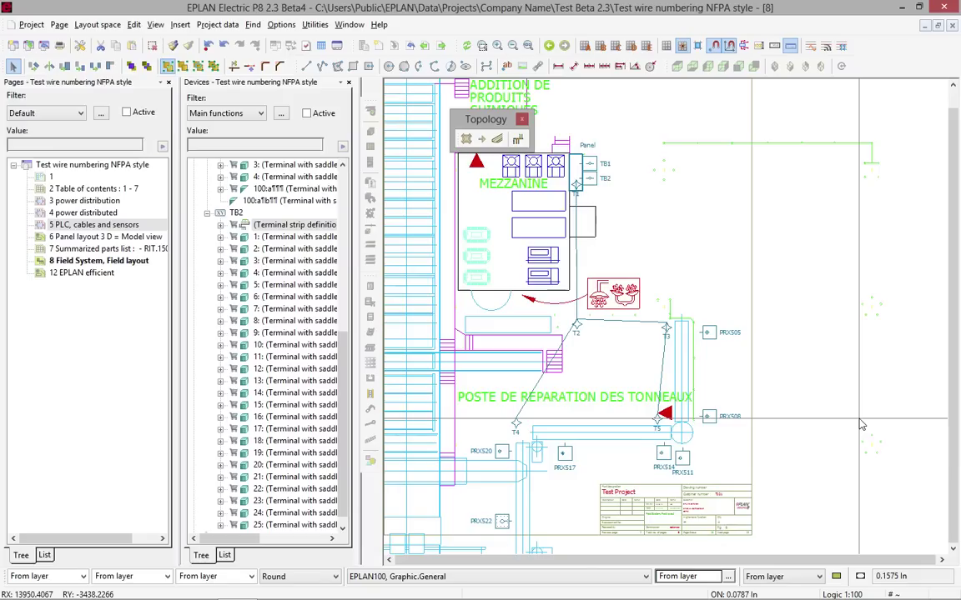
Step: Route the PRX sensor connections over the topology paths with Route (topology)
left_click(517, 140)
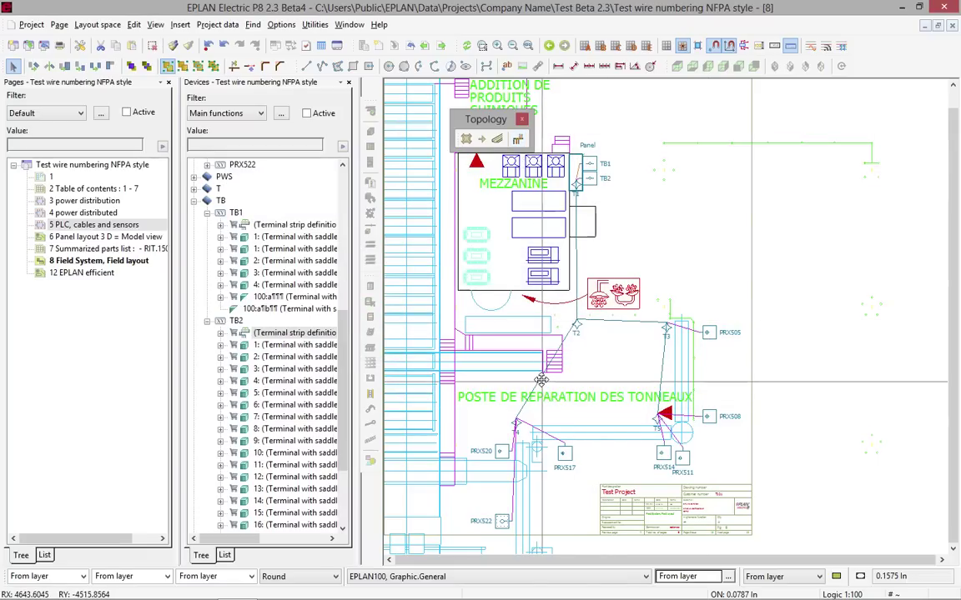
Step: Add the 'Topology: Routing length (automatic)' property to routing path TR2, showing 6.82 m
double_click(609, 387)
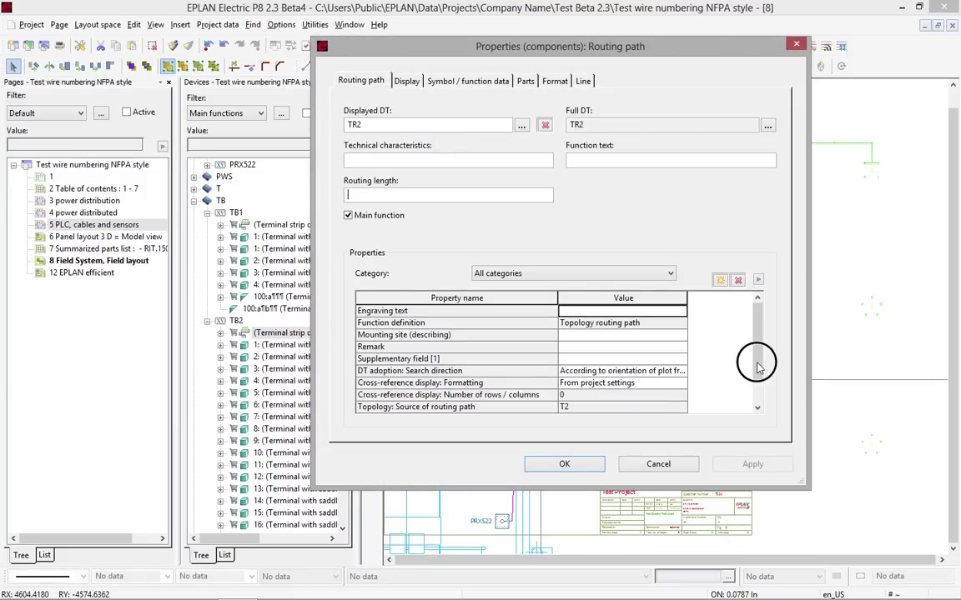
left_click(758, 405)
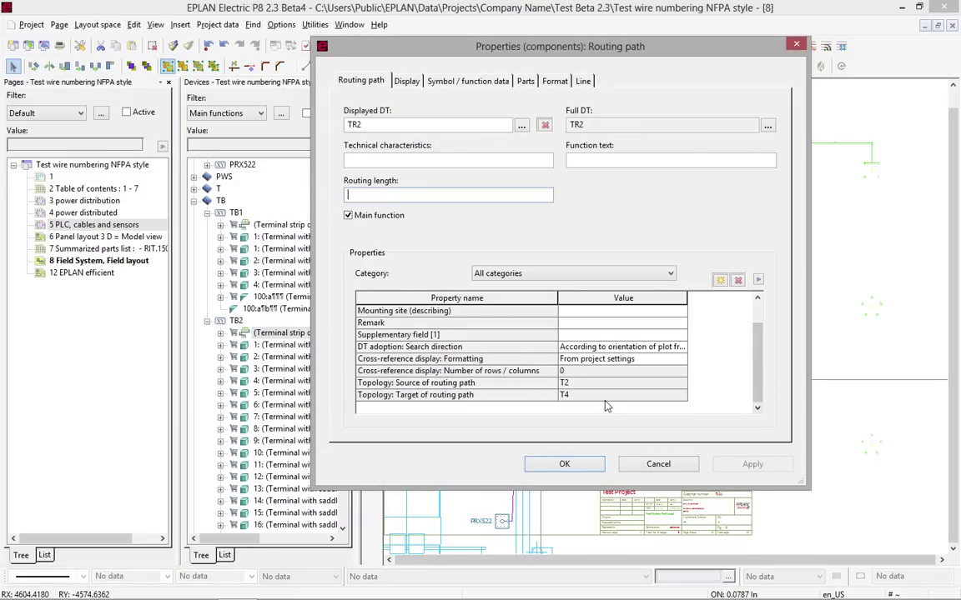
left_click(720, 281)
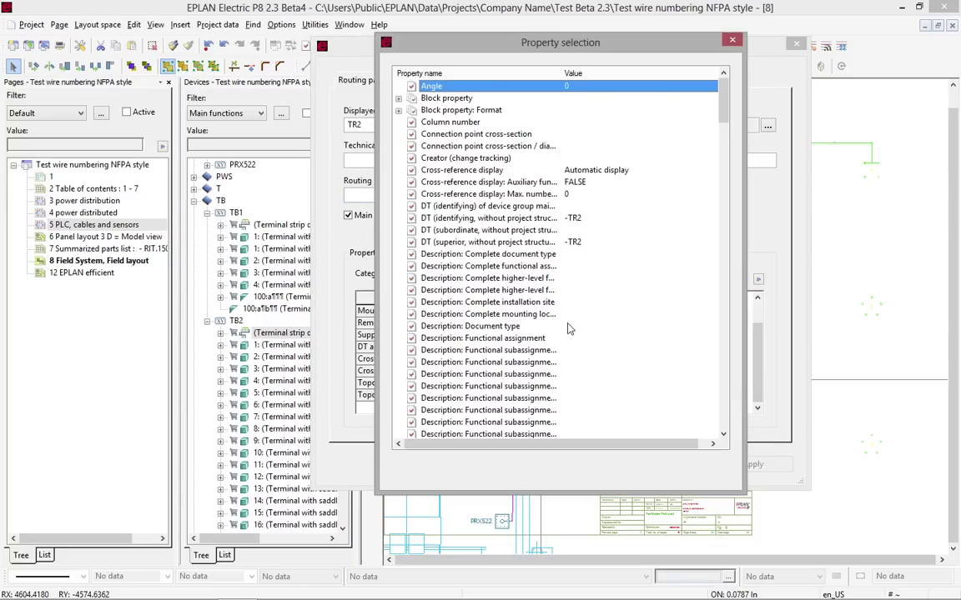
left_click(532, 316)
key("t")
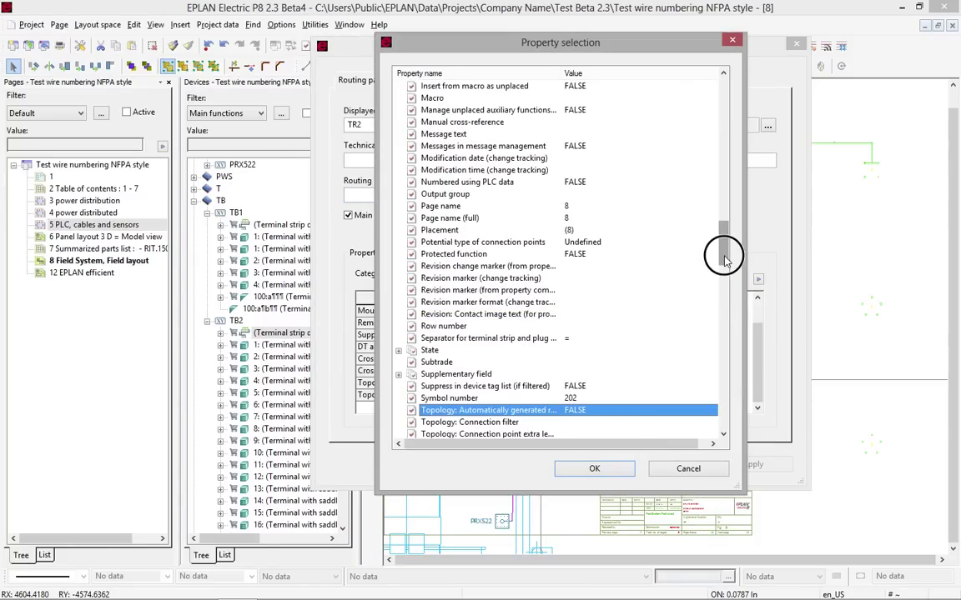
left_click_drag(724, 259, 724, 267)
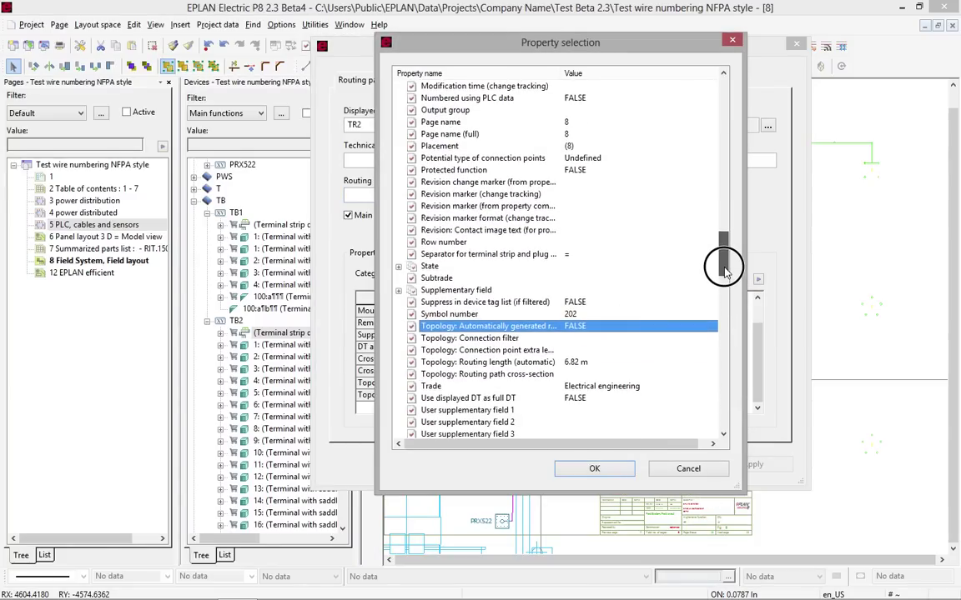
left_click(584, 364)
left_click(593, 468)
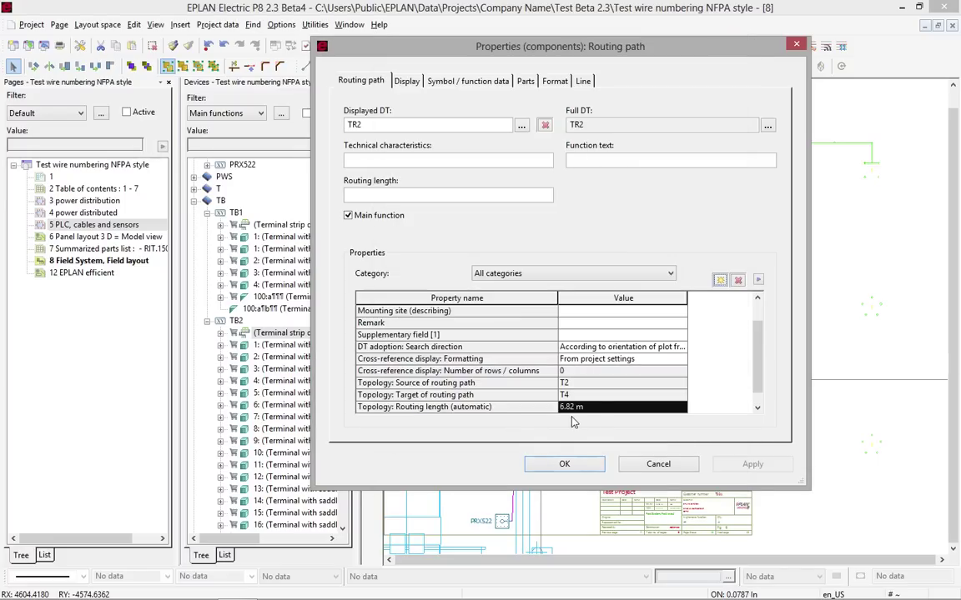
Step: Give TR2 a manual routing length of 8 and confirm
left_click(595, 408)
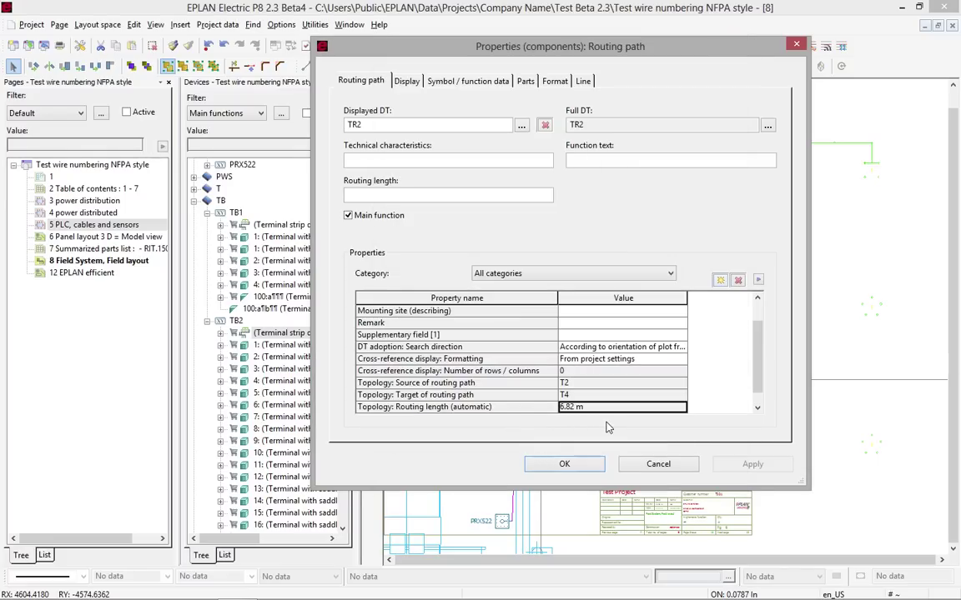
left_click(434, 195)
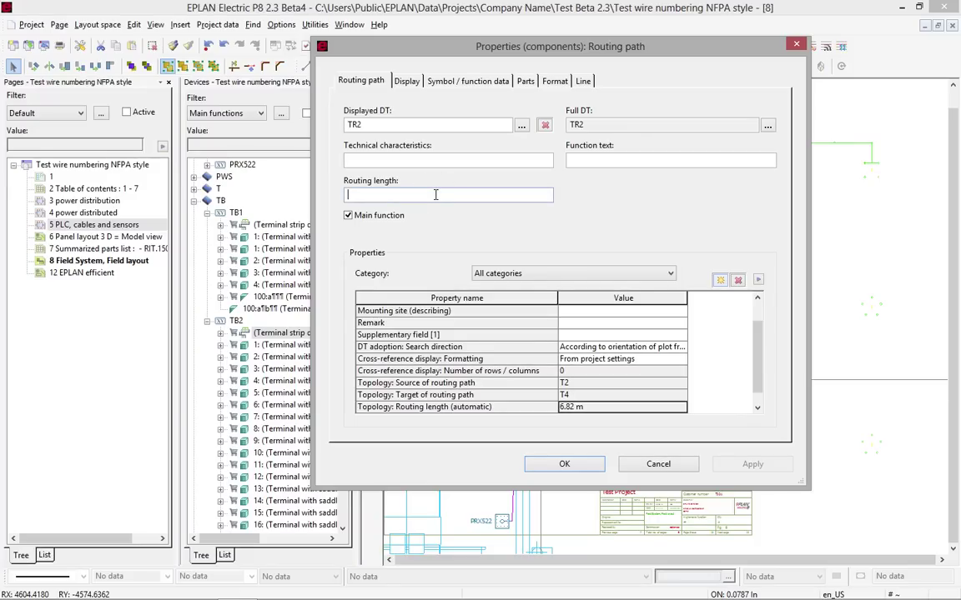
type("8")
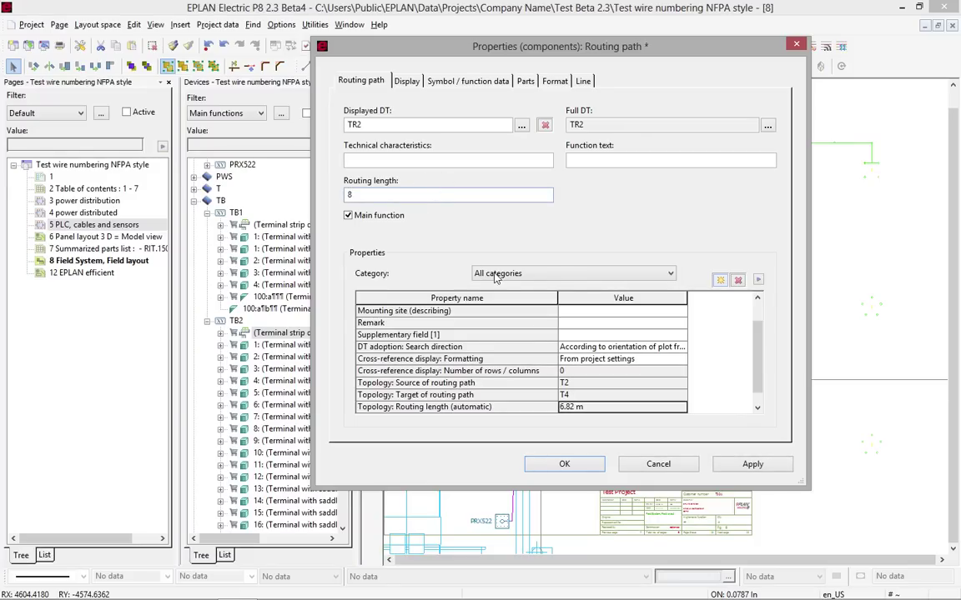
left_click(563, 463)
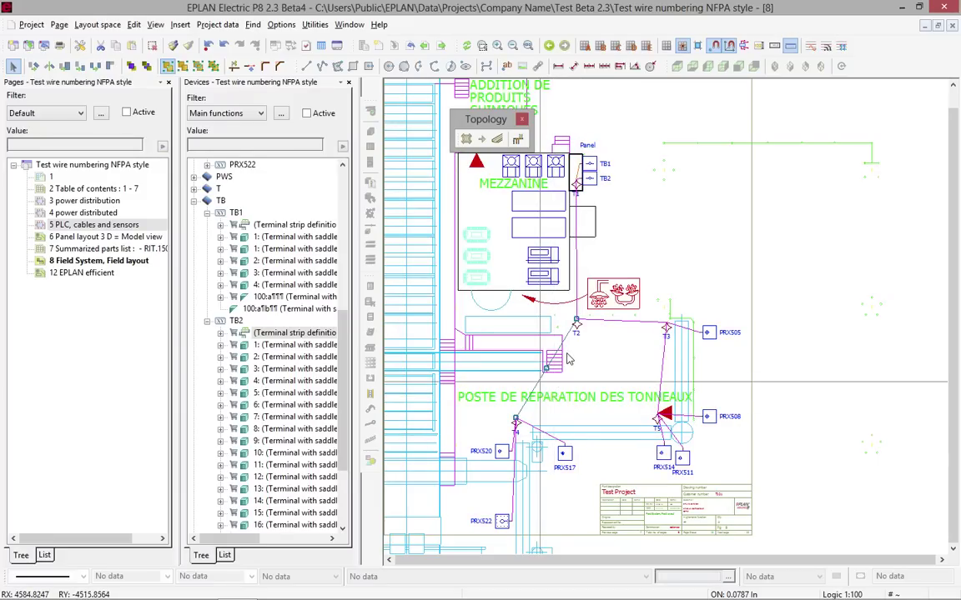
Step: Update the routed topology connections, then select the PRX520 cable route and open its context menu
left_click(517, 139)
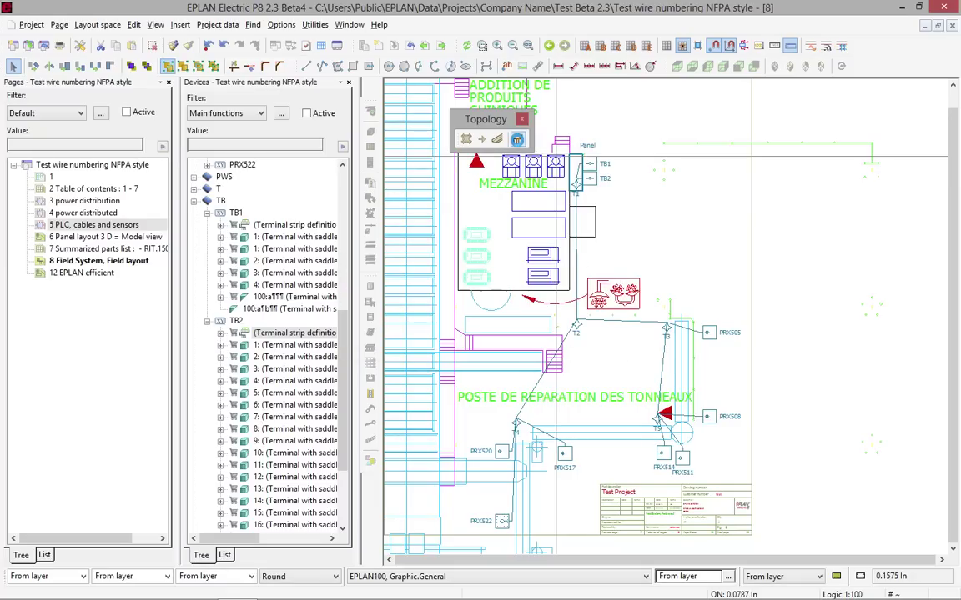
left_click(517, 139)
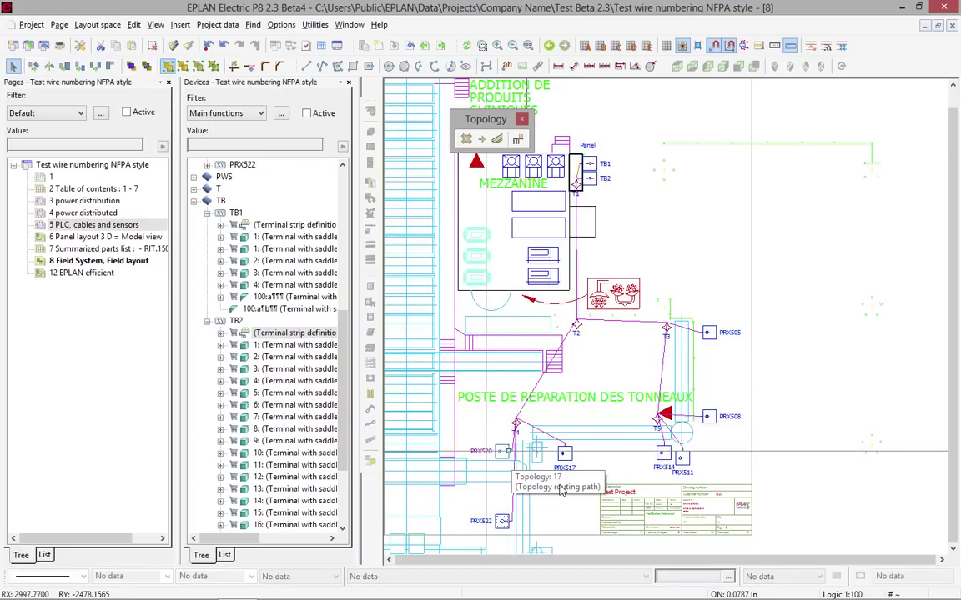
left_click(503, 451)
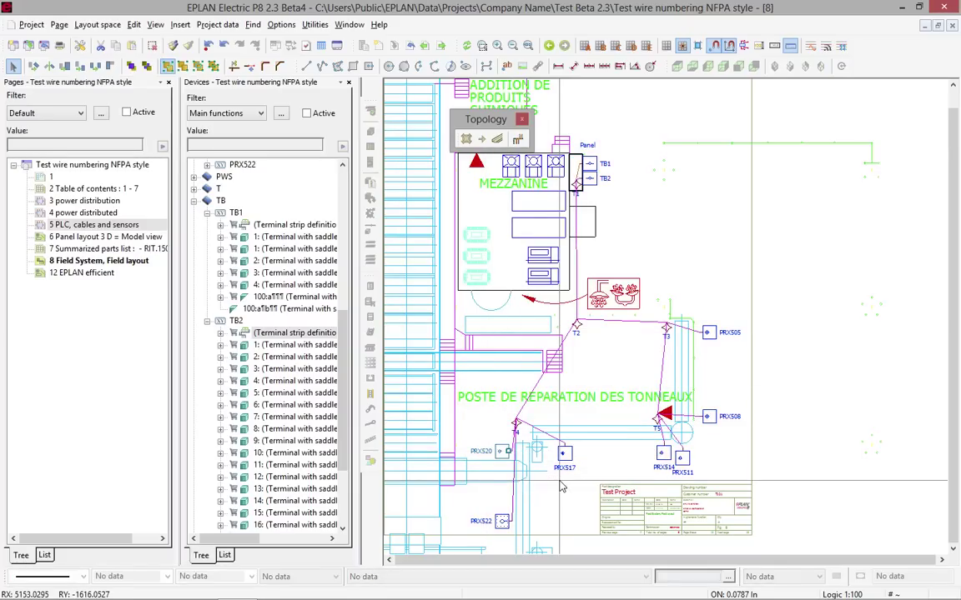
right_click(492, 454)
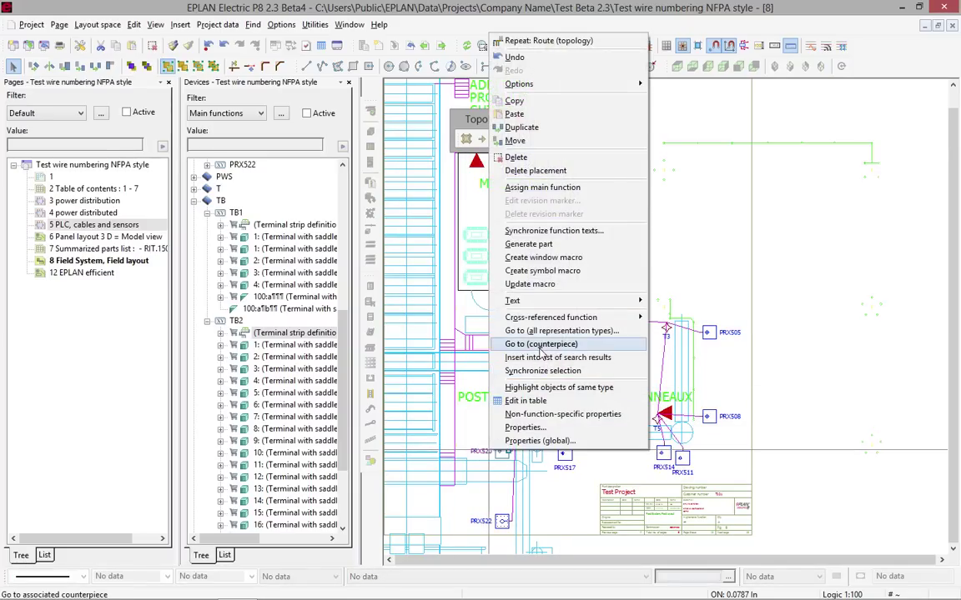
Step: Jump to PRX520's counterpart on schematic page 5 and zoom onto PRX522, CBL5 and CBL6
left_click(540, 343)
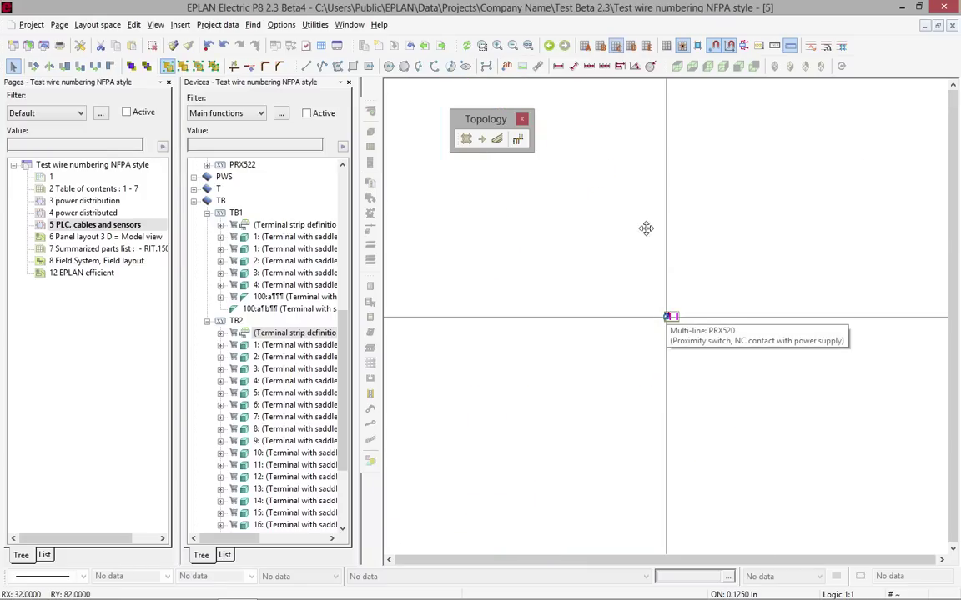
left_click(532, 48)
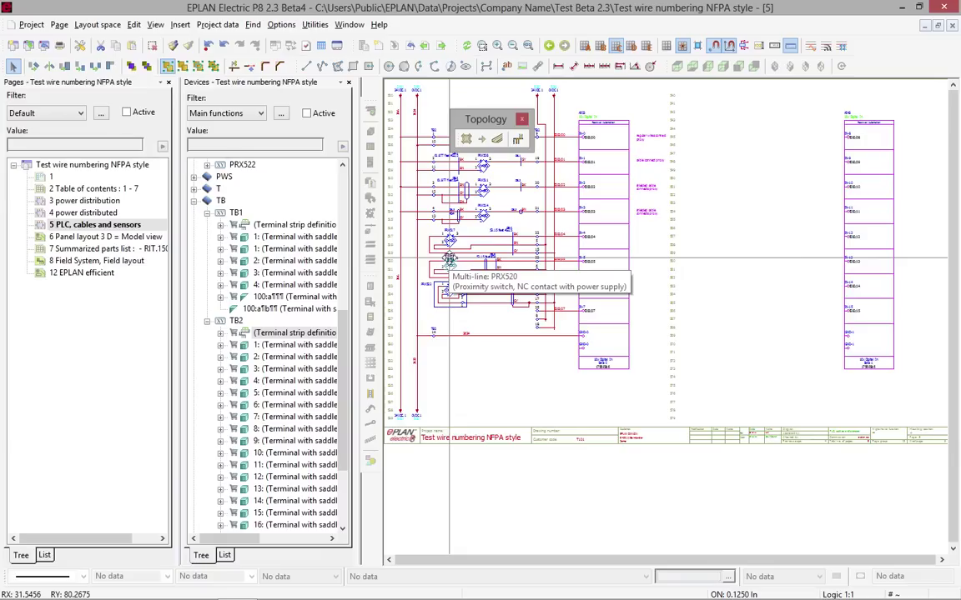
key("z")
left_click(420, 245)
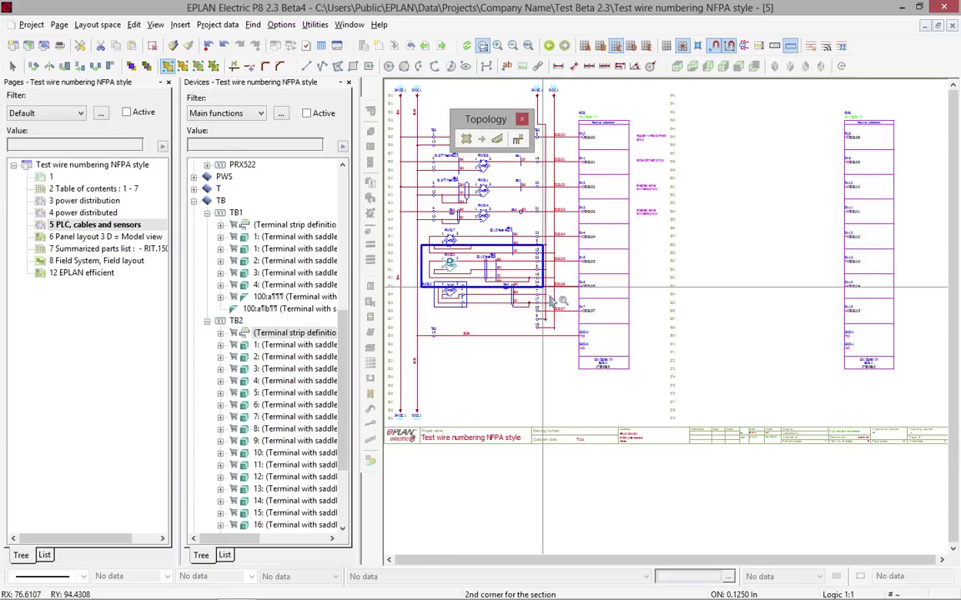
left_click(549, 297)
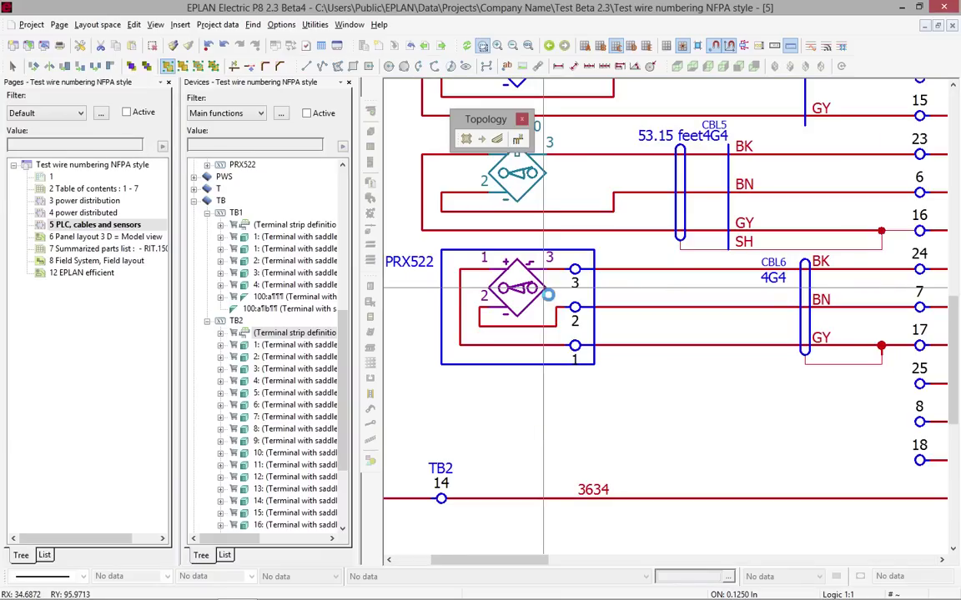
Step: Confirm cable CBL5 has length 53.15 feet, close the Devices navigator, and select the project
left_click(722, 140)
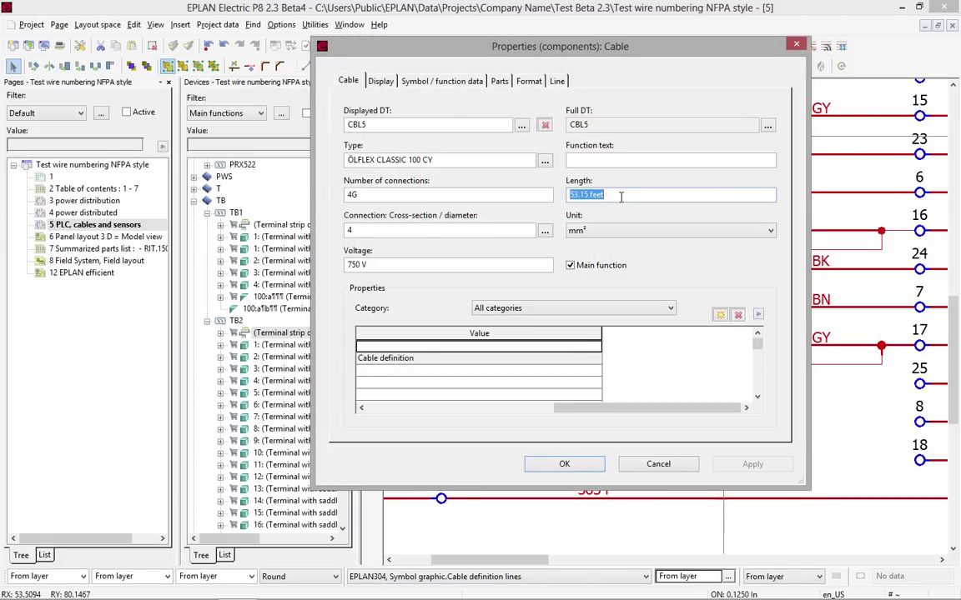
left_click(564, 464)
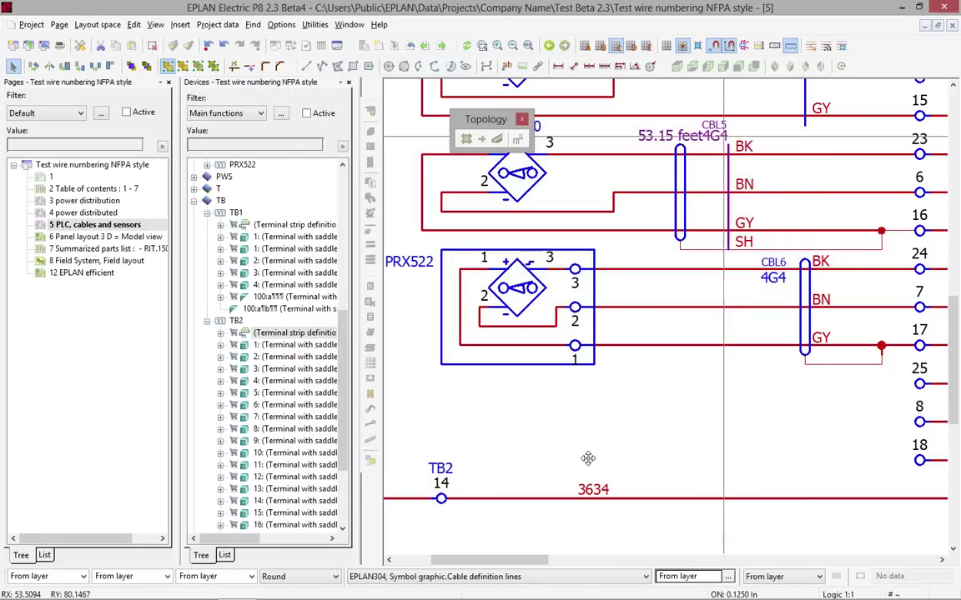
left_click(348, 81)
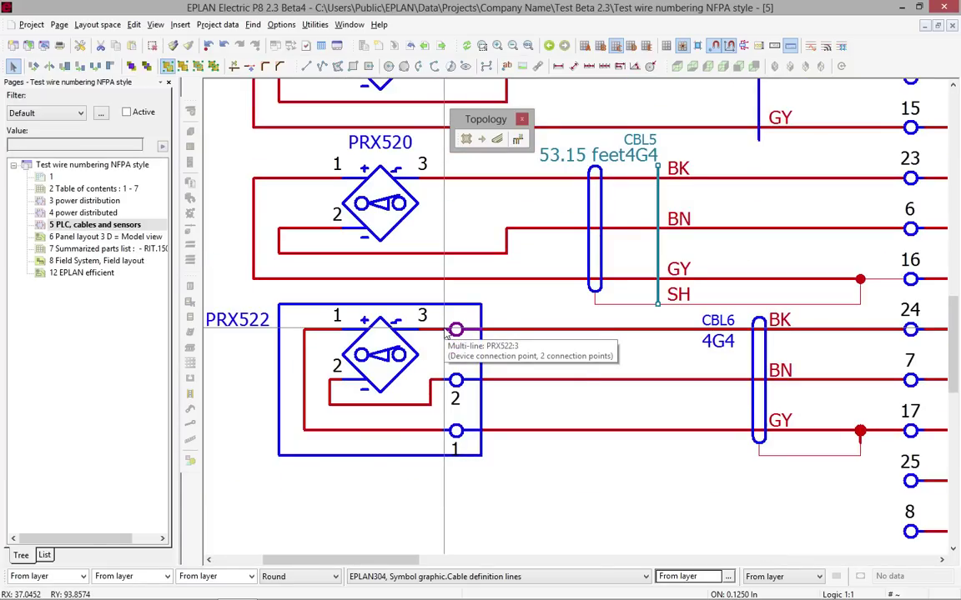
left_click(125, 165)
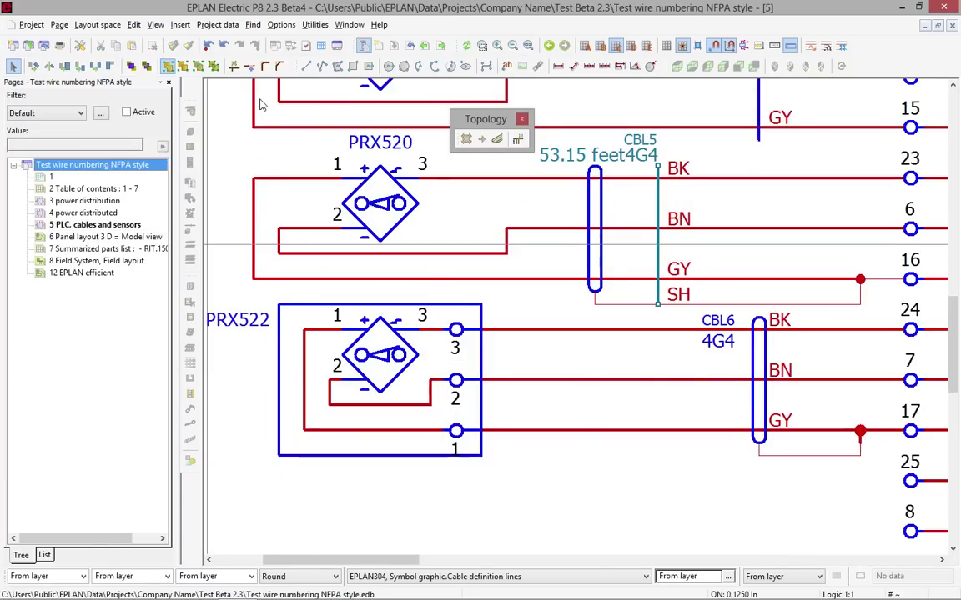
Step: Generate the Cable overview report from the project's templates, dismissing the two path errors
left_click(315, 24)
mouse_move(338, 41)
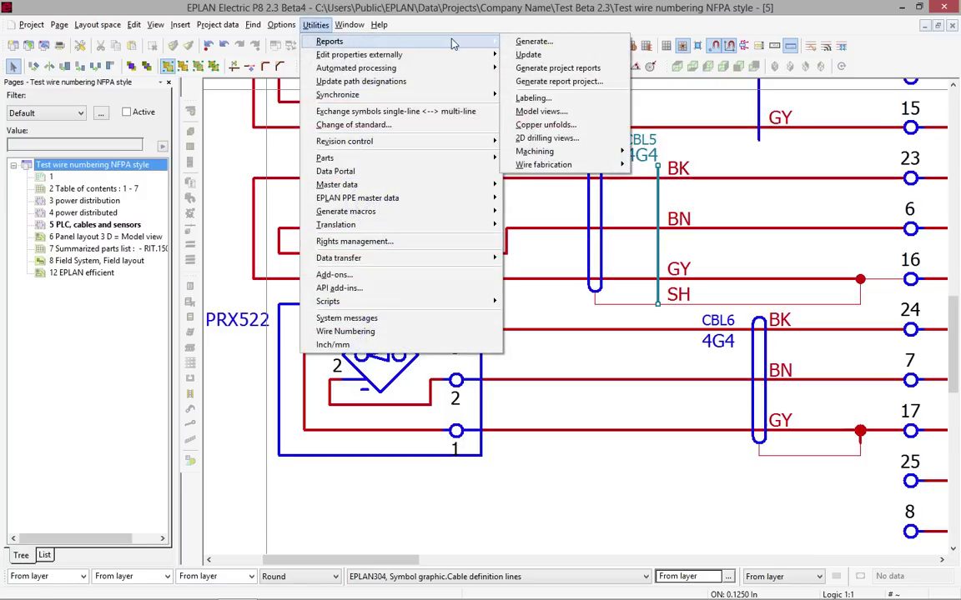
left_click(530, 42)
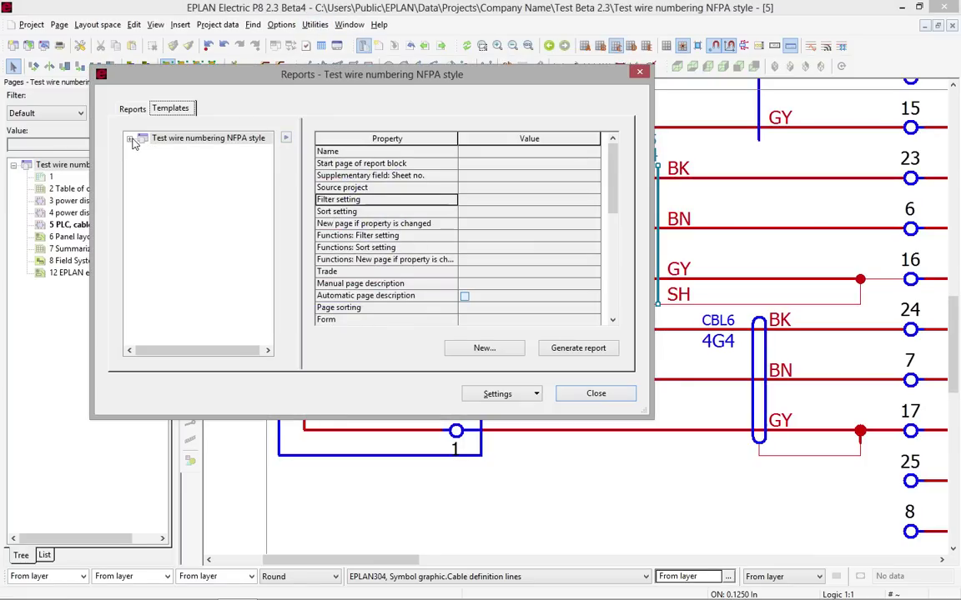
left_click(129, 140)
left_click(194, 162)
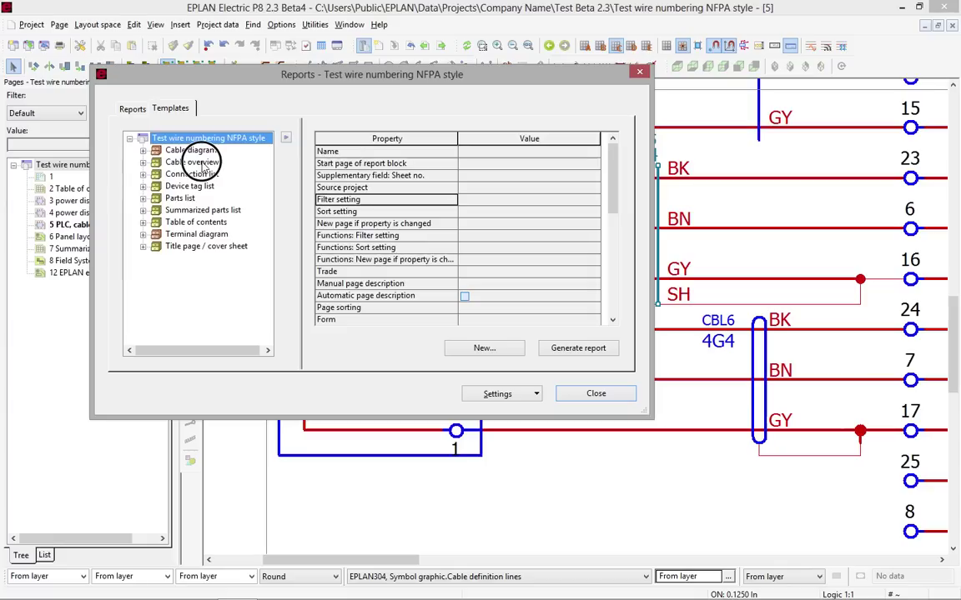
left_click(575, 347)
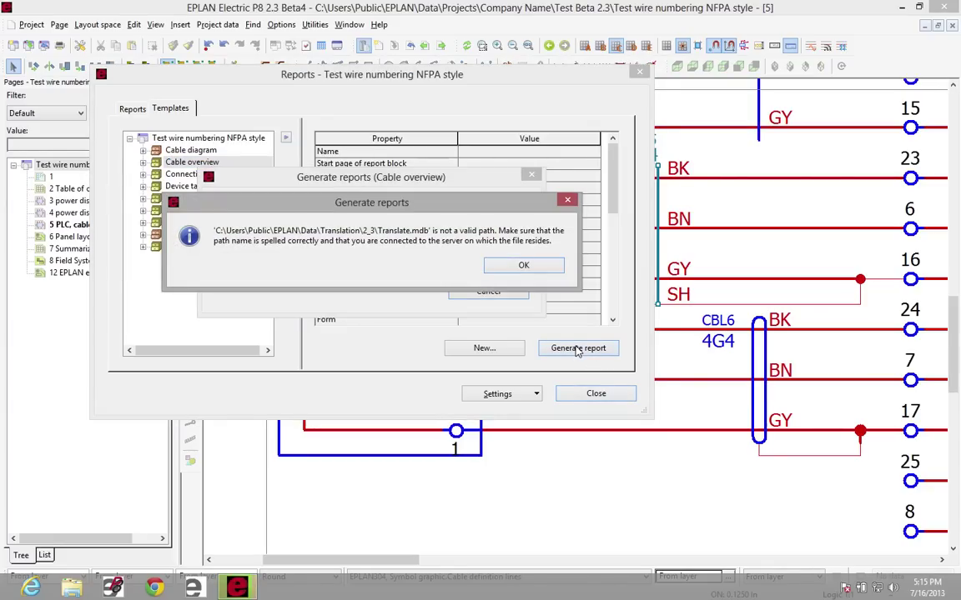
left_click(517, 266)
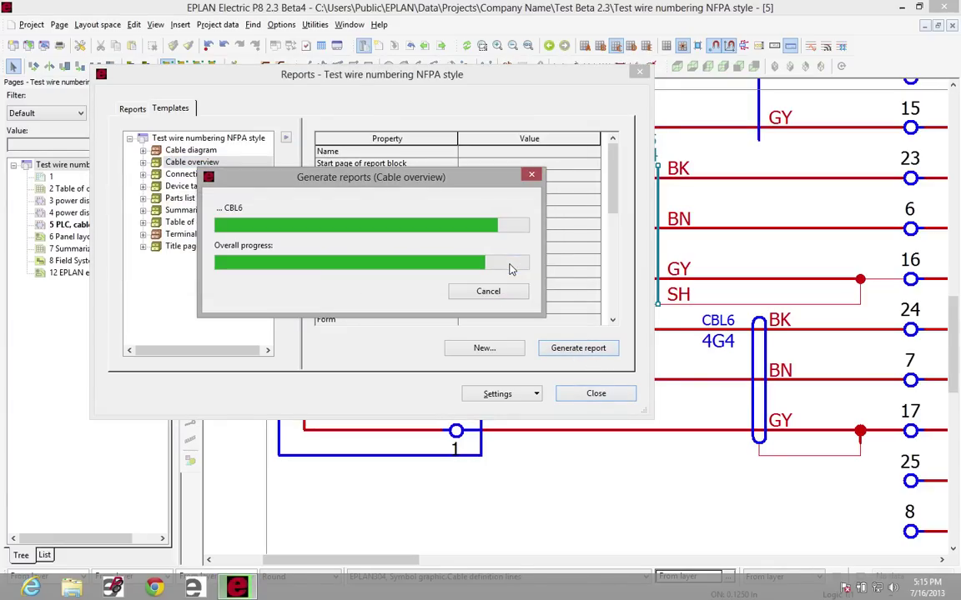
left_click(512, 267)
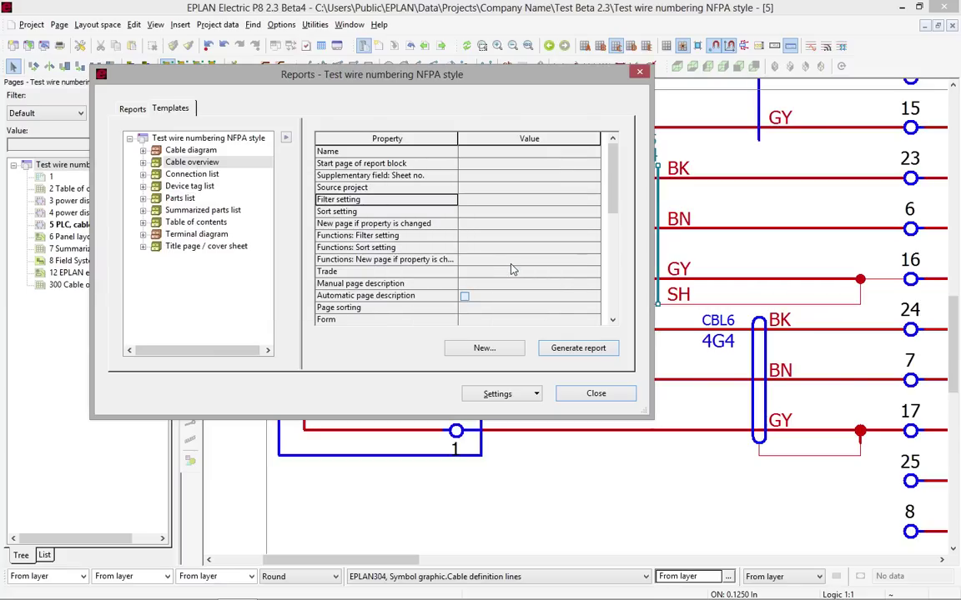
Step: Start a new report template of type Topology: Routing path list
left_click(483, 348)
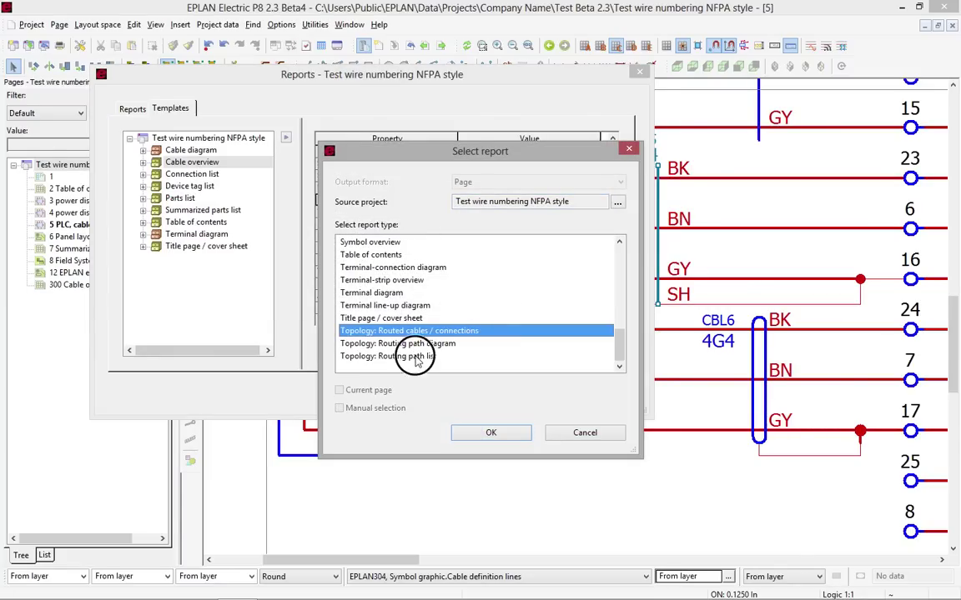
left_click(432, 357)
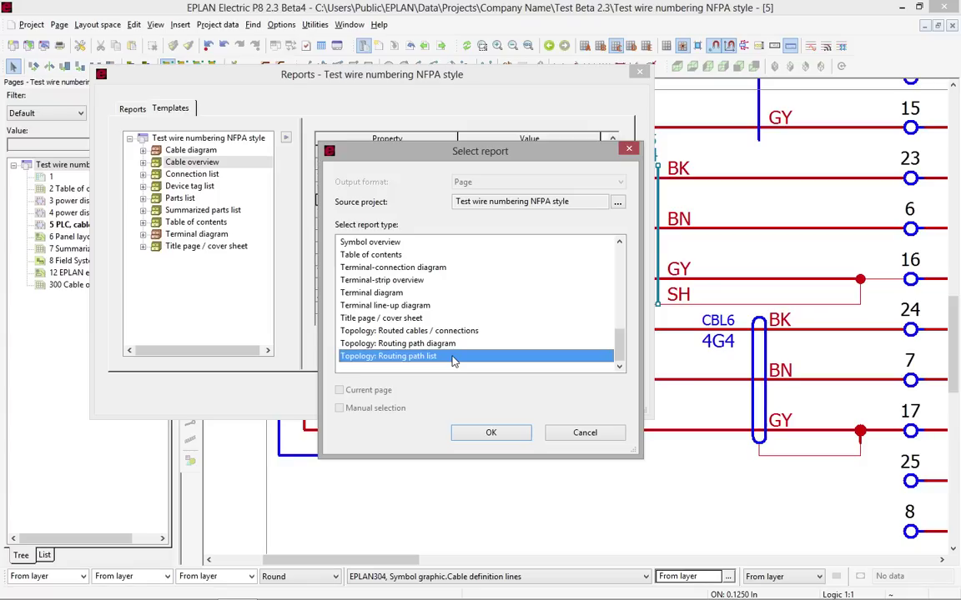
left_click(491, 433)
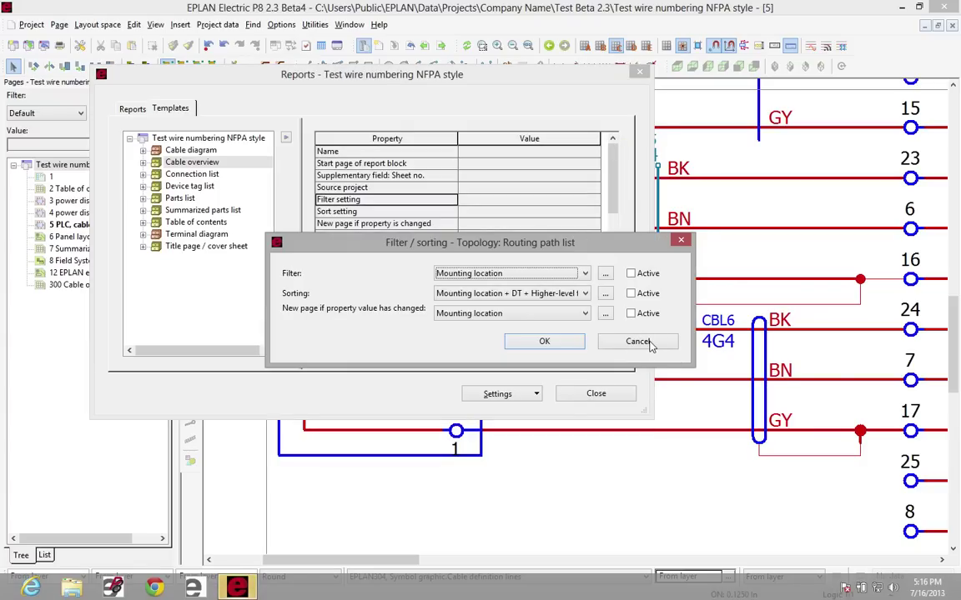
Step: Cancel the new template, close Reports, and view cable overview page 300 listing CBL1–CBL6
left_click(638, 342)
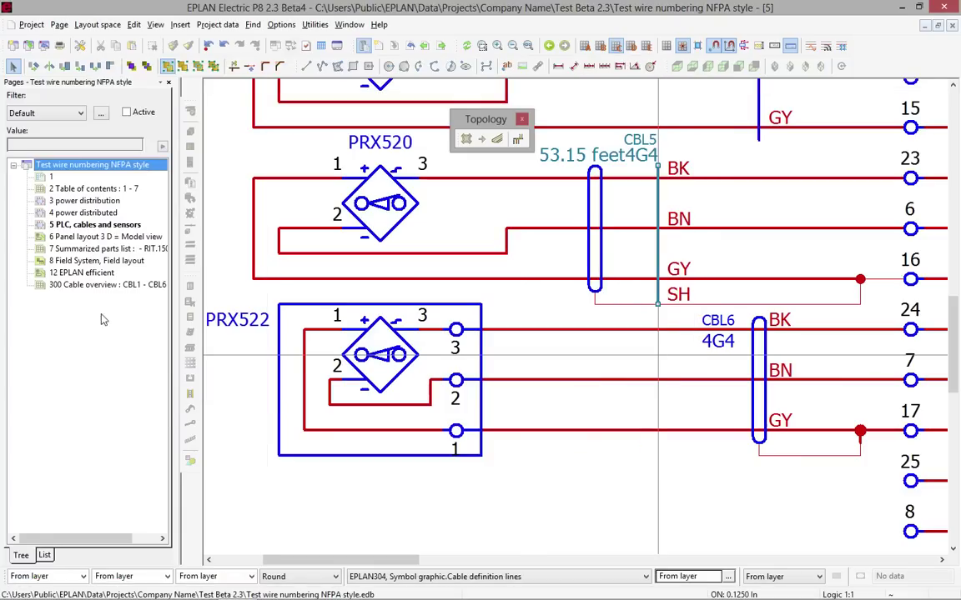
left_click(110, 285)
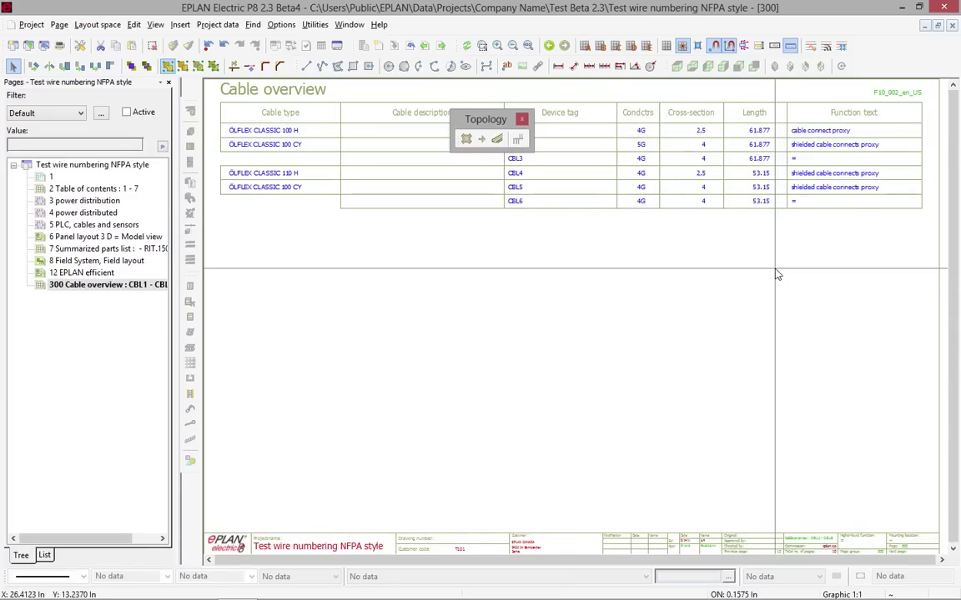
key("super+Tab")
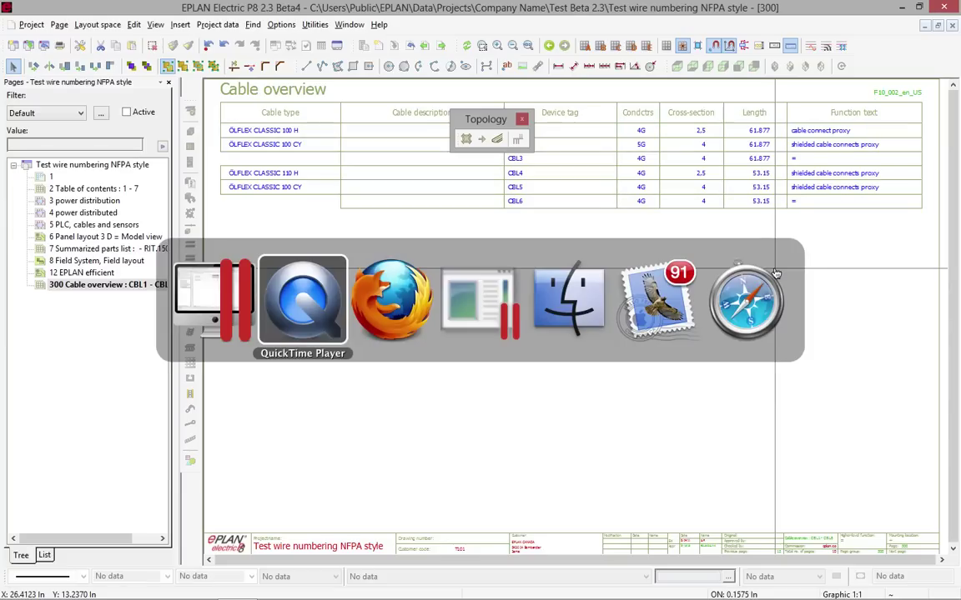
Step: Switch to Firefox showing the EPLAN FieldSys product page
key("super+Tab")
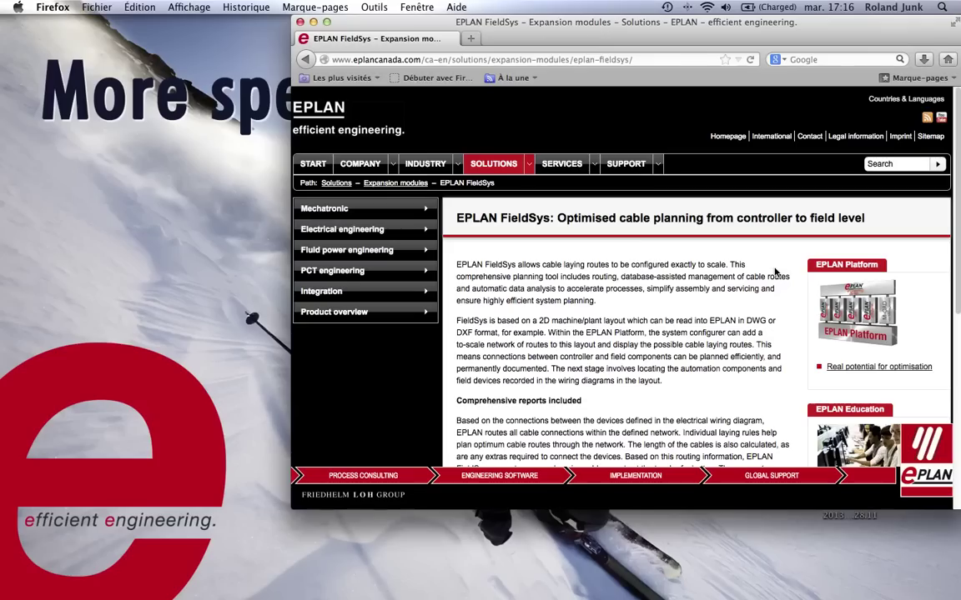